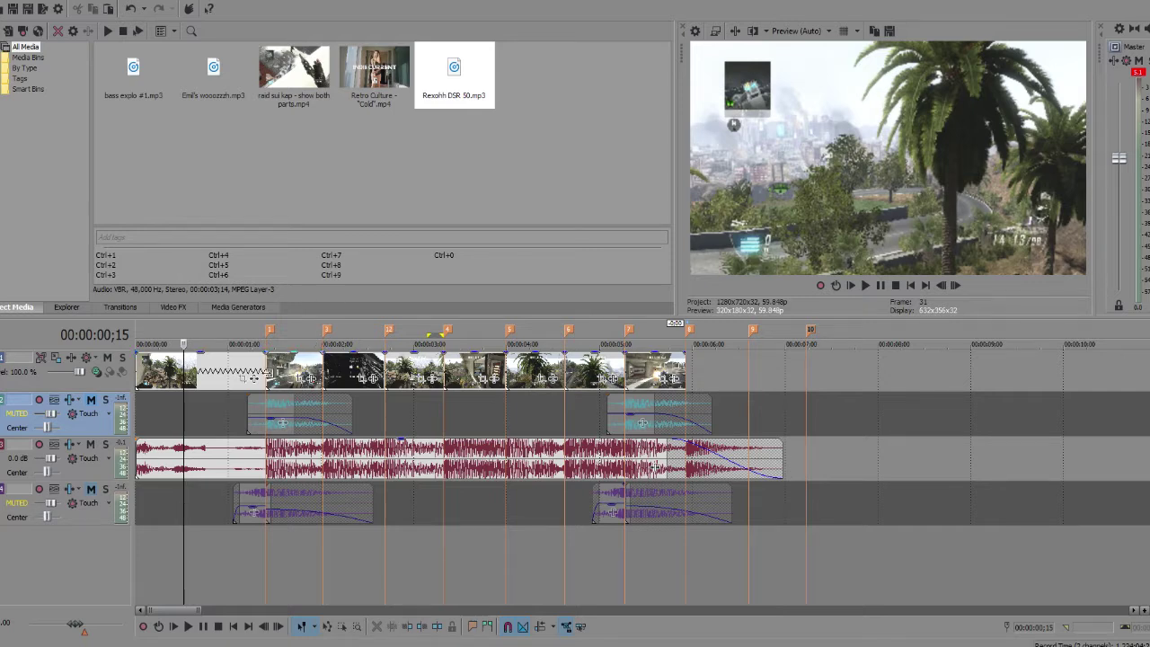
Examine frames of the opening gameplay clip between the timeline start and marker 1
{"action": "left_click", "coordinate": [254, 379]}
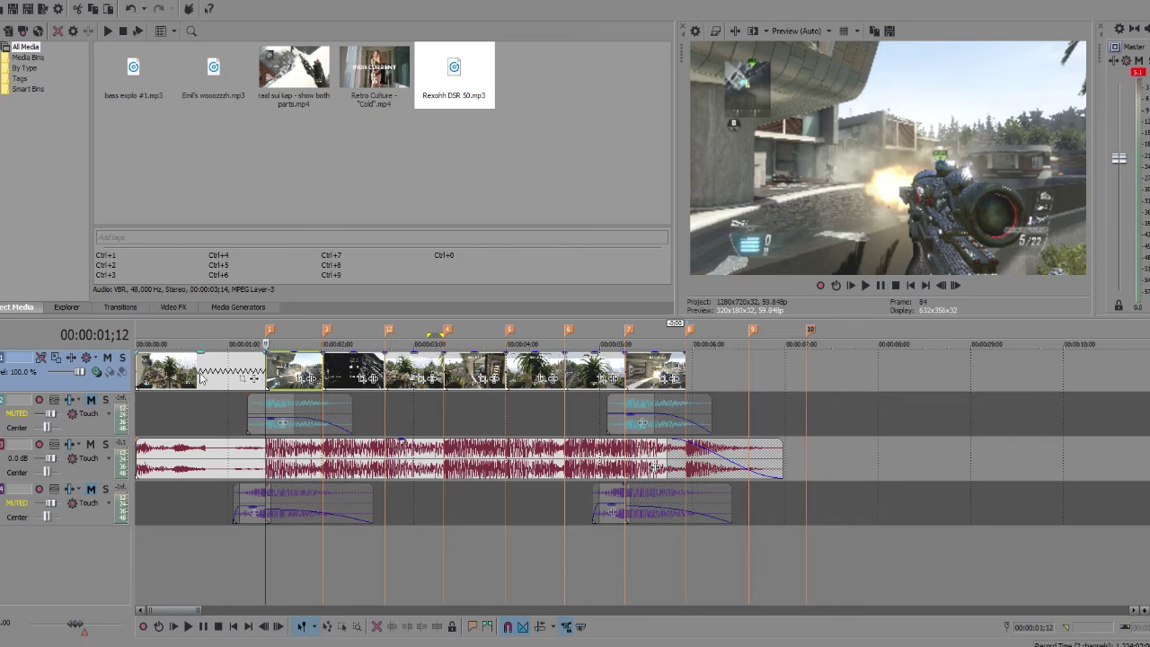
{"action": "left_click", "coordinate": [202, 378]}
{"action": "left_click", "coordinate": [196, 378]}
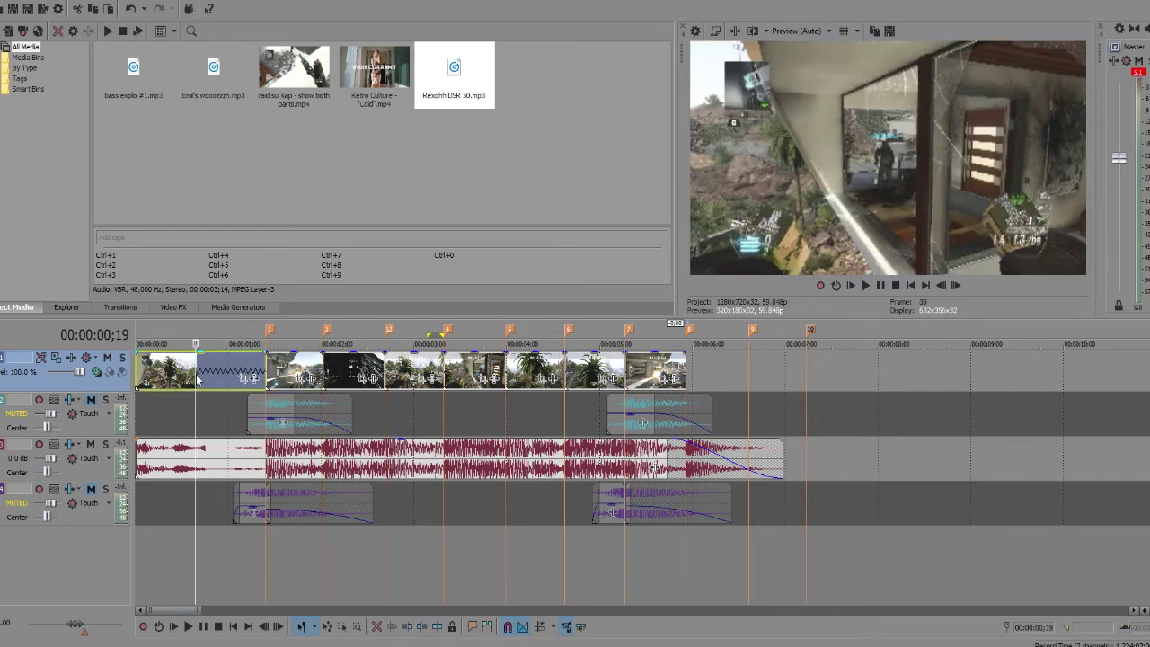
{"action": "left_click", "coordinate": [199, 377]}
{"action": "left_click", "coordinate": [203, 374]}
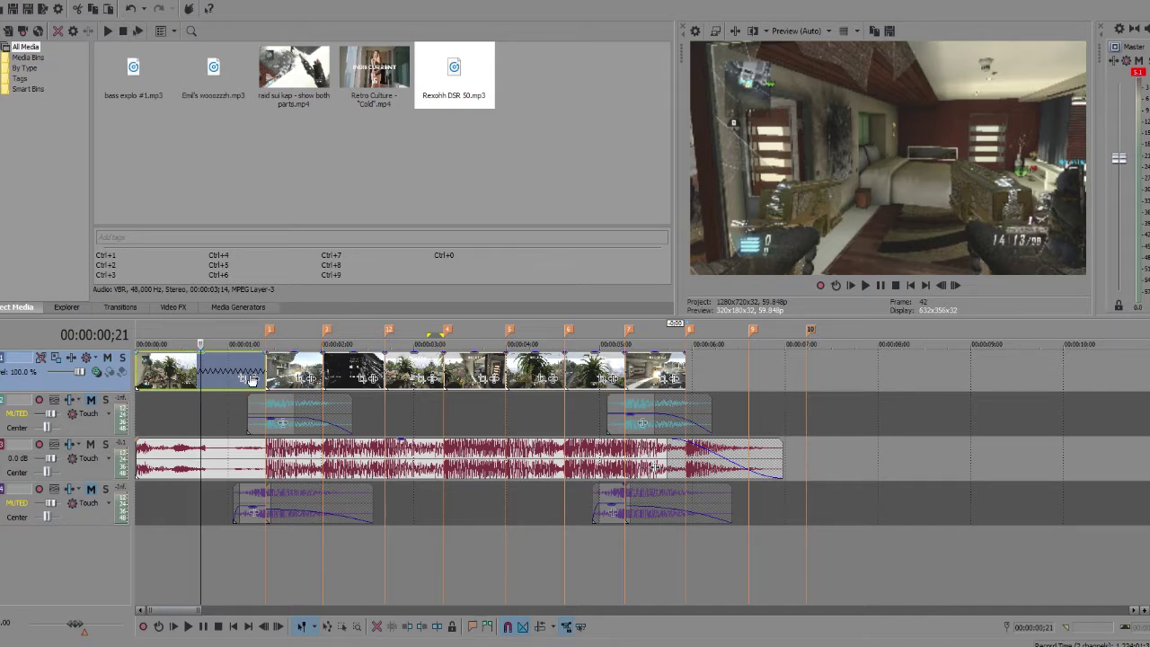
{"action": "left_click", "coordinate": [179, 375]}
{"action": "left_click", "coordinate": [192, 378]}
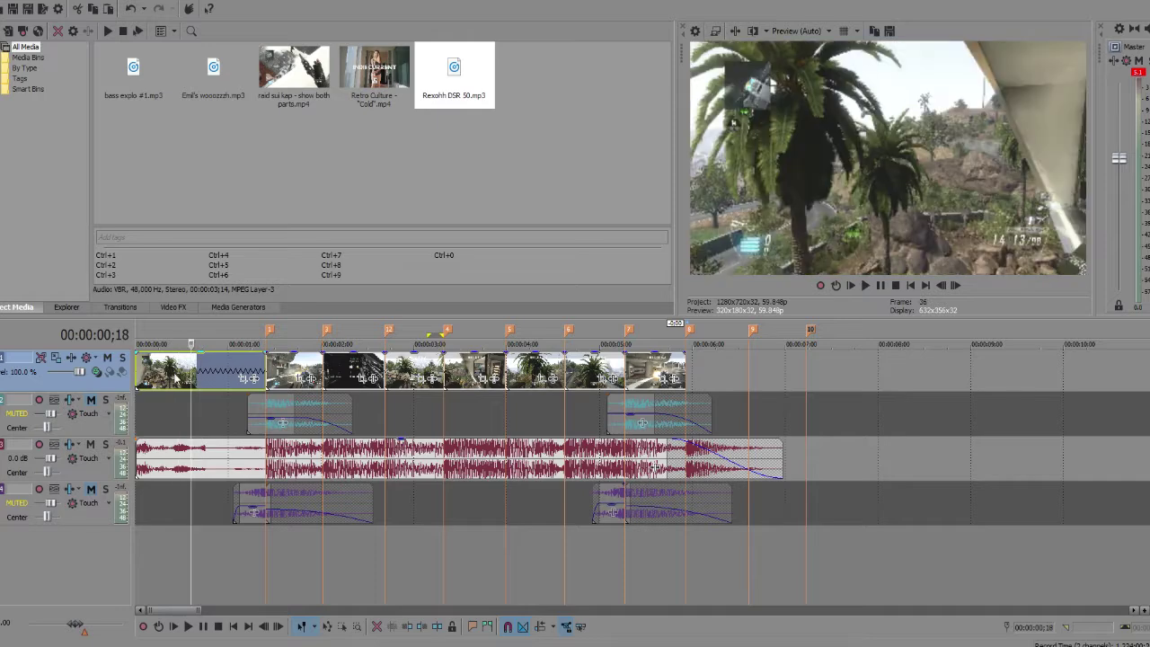
{"action": "left_click", "coordinate": [150, 376]}
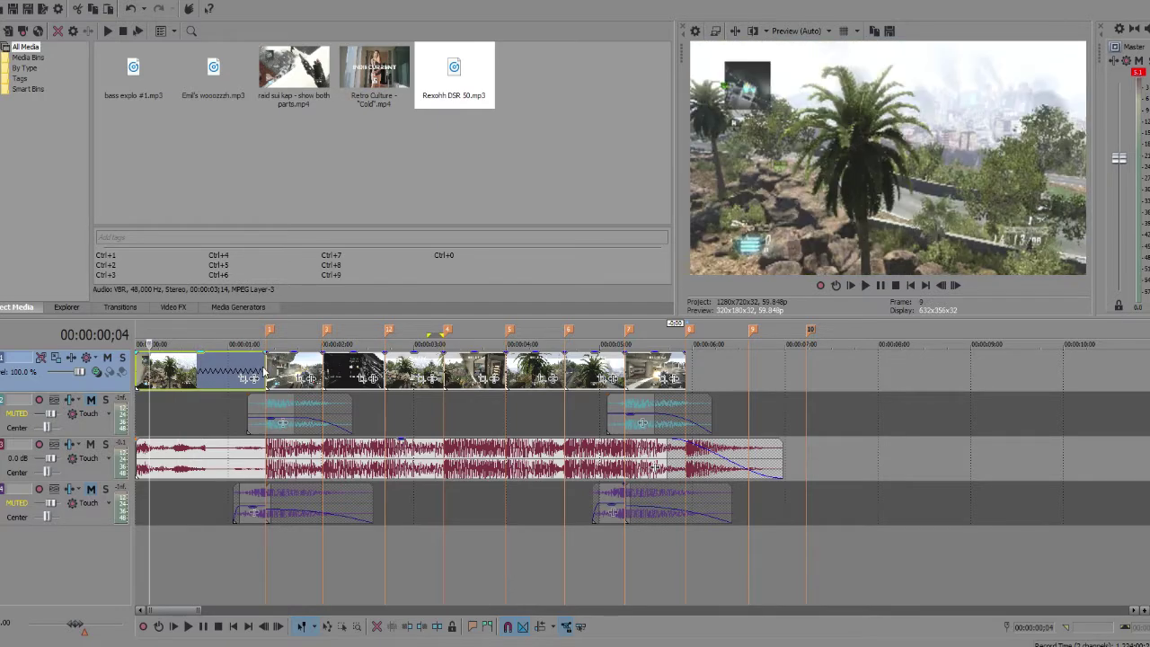
{"action": "left_click", "coordinate": [264, 372]}
{"action": "left_click", "coordinate": [150, 376]}
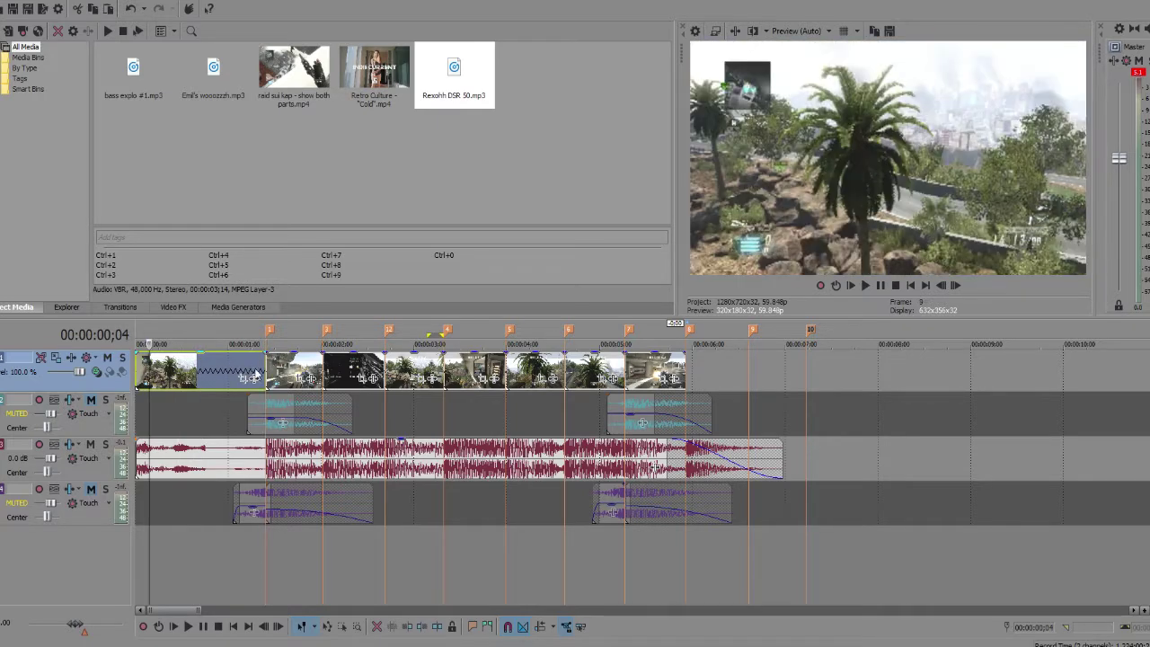
Examine the cut at each marker, from the second gameplay clip through the last one
{"action": "left_click", "coordinate": [266, 372]}
{"action": "left_click", "coordinate": [323, 372]}
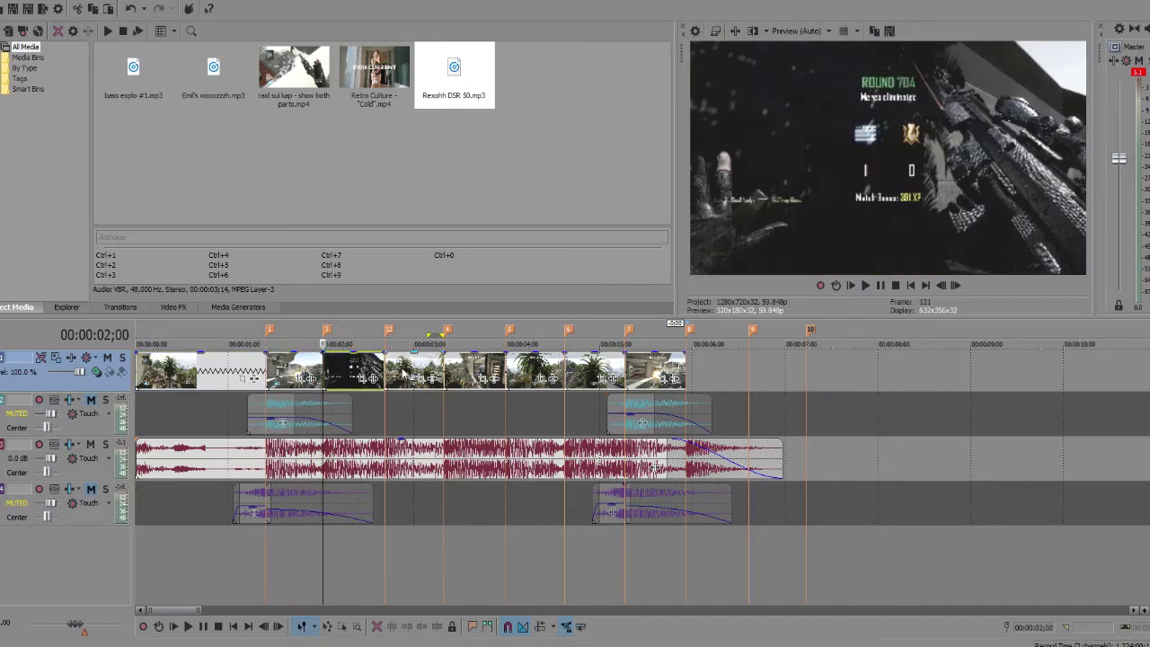
{"action": "left_click", "coordinate": [385, 372]}
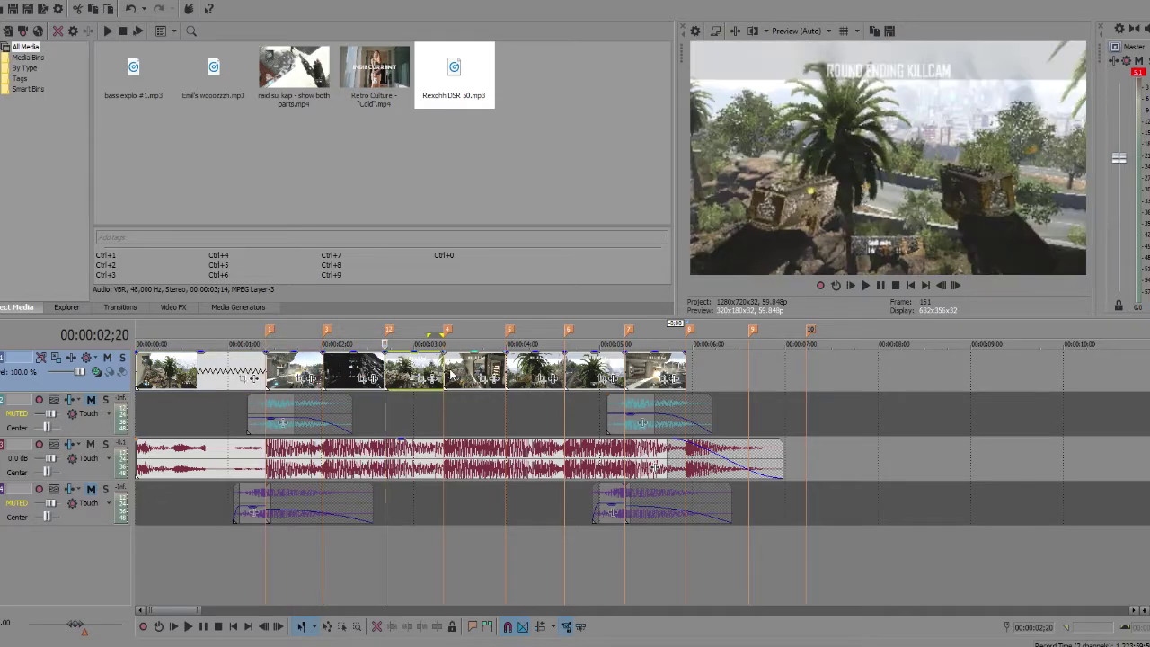
{"action": "left_click", "coordinate": [447, 372]}
{"action": "left_click", "coordinate": [511, 373]}
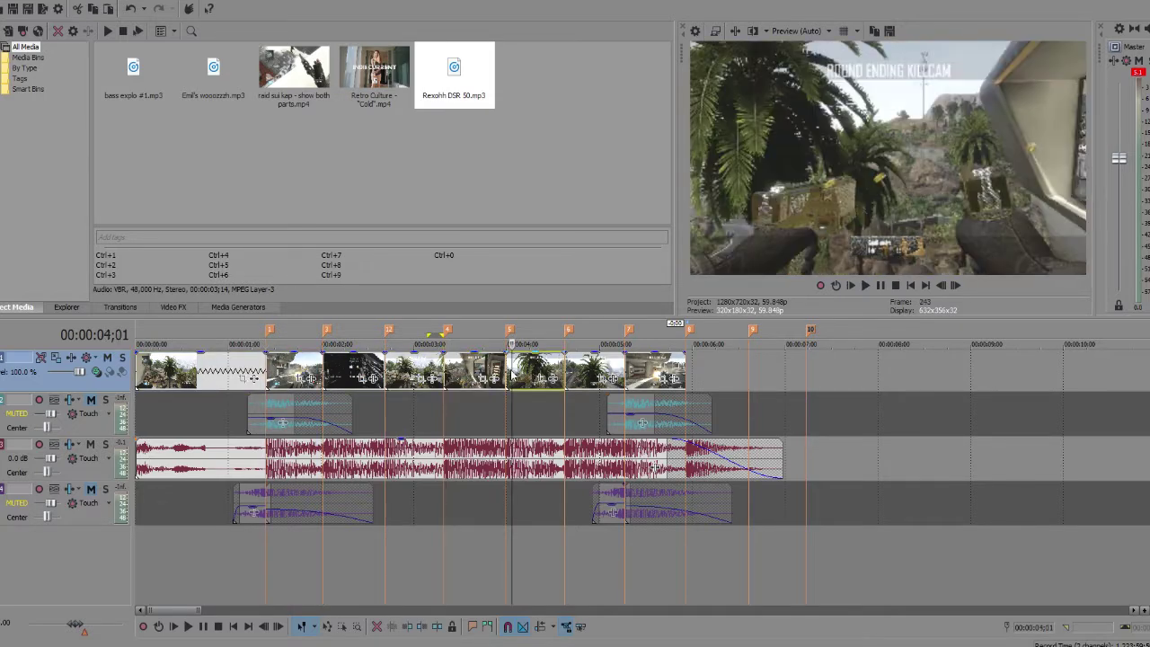
{"action": "left_click", "coordinate": [576, 375]}
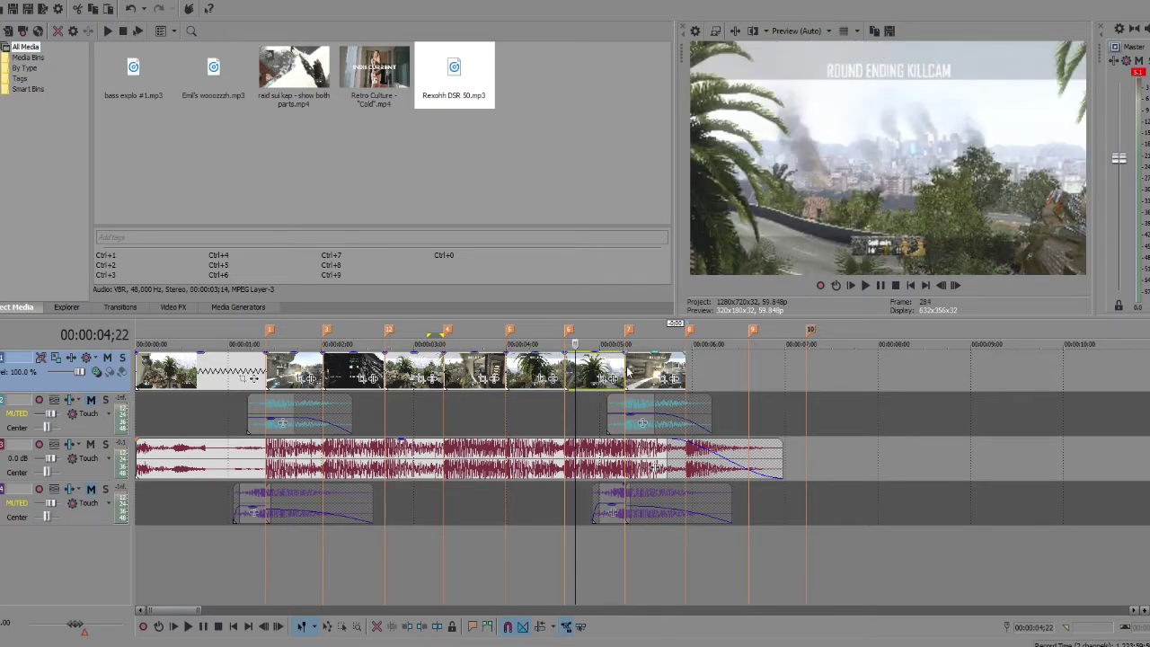
{"action": "left_click", "coordinate": [626, 371]}
{"action": "left_click", "coordinate": [564, 378]}
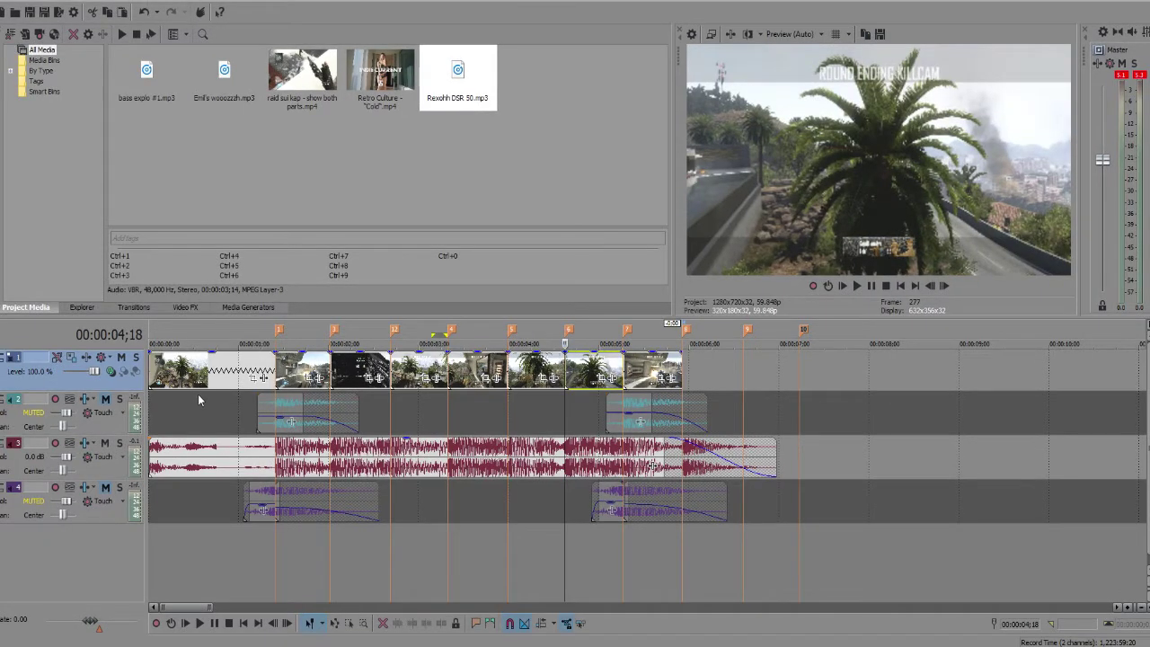
Preview the whole synced edit from the timeline start to past the last video clip, and pause playback
{"action": "left_click", "coordinate": [174, 374]}
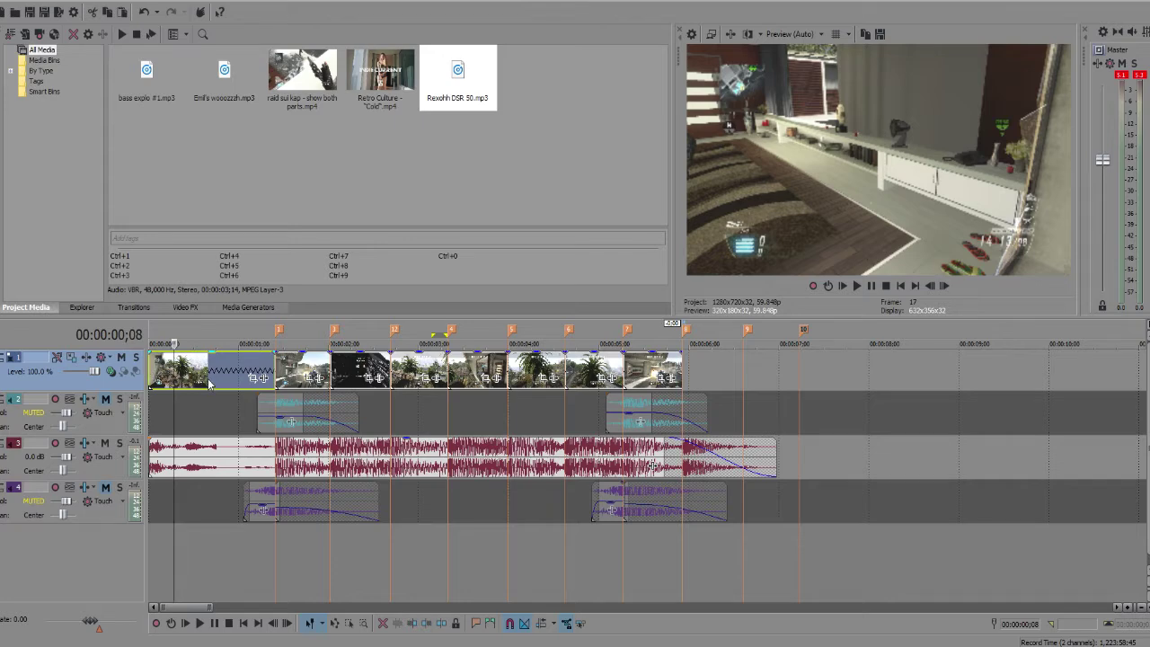
{"action": "left_click", "coordinate": [150, 368]}
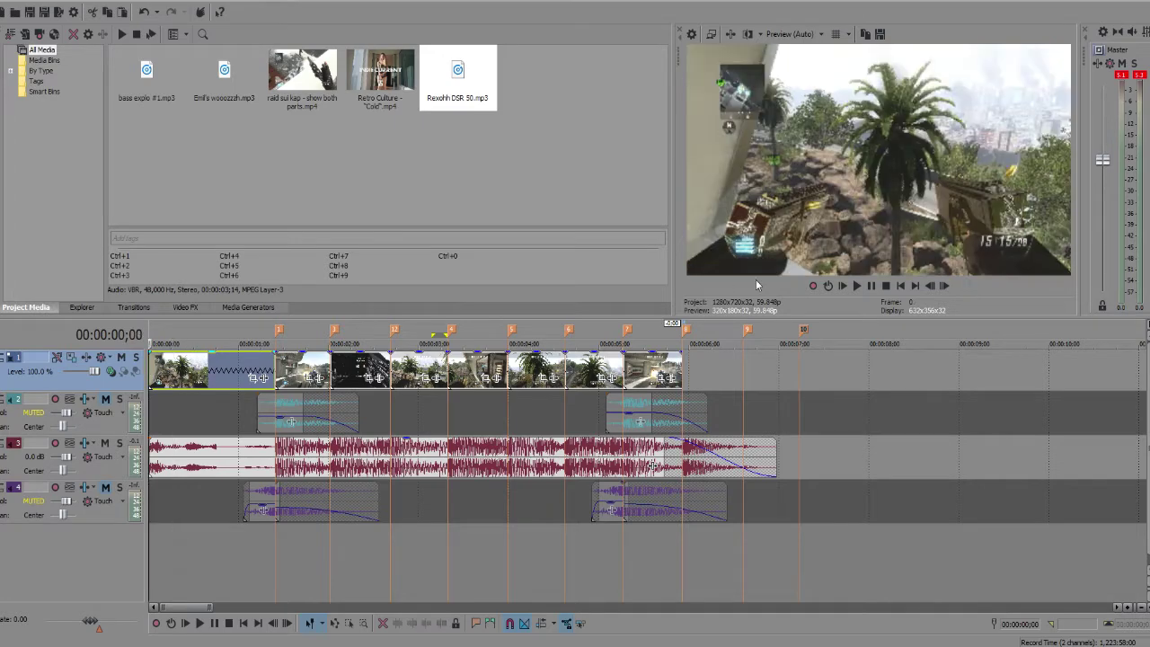
{"action": "left_click", "coordinate": [873, 284]}
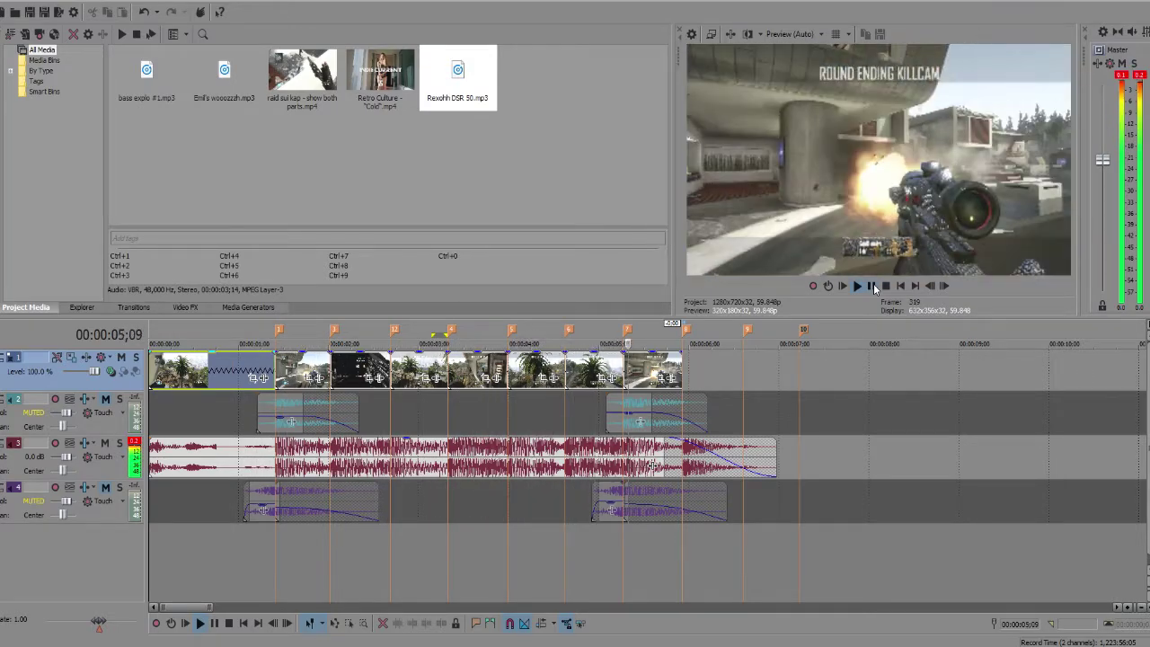
{"action": "left_click", "coordinate": [873, 284]}
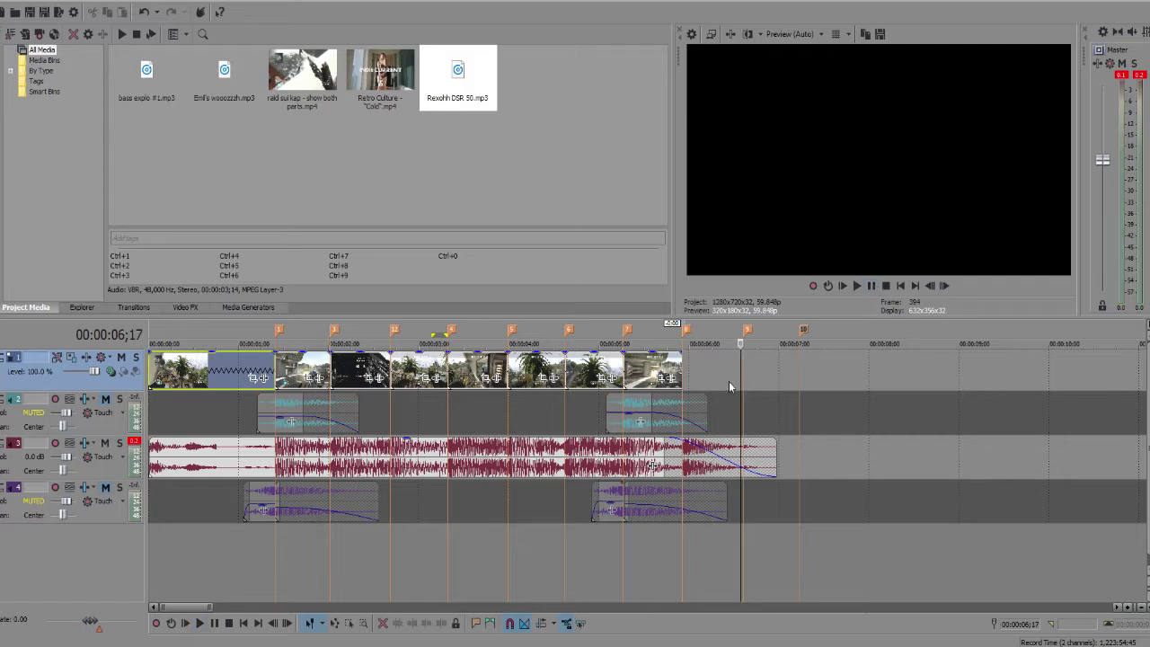
Compare frames at the late killcam cuts with the cut at marker 1 and the opening clip
{"action": "left_click", "coordinate": [625, 379]}
{"action": "left_click", "coordinate": [568, 377]}
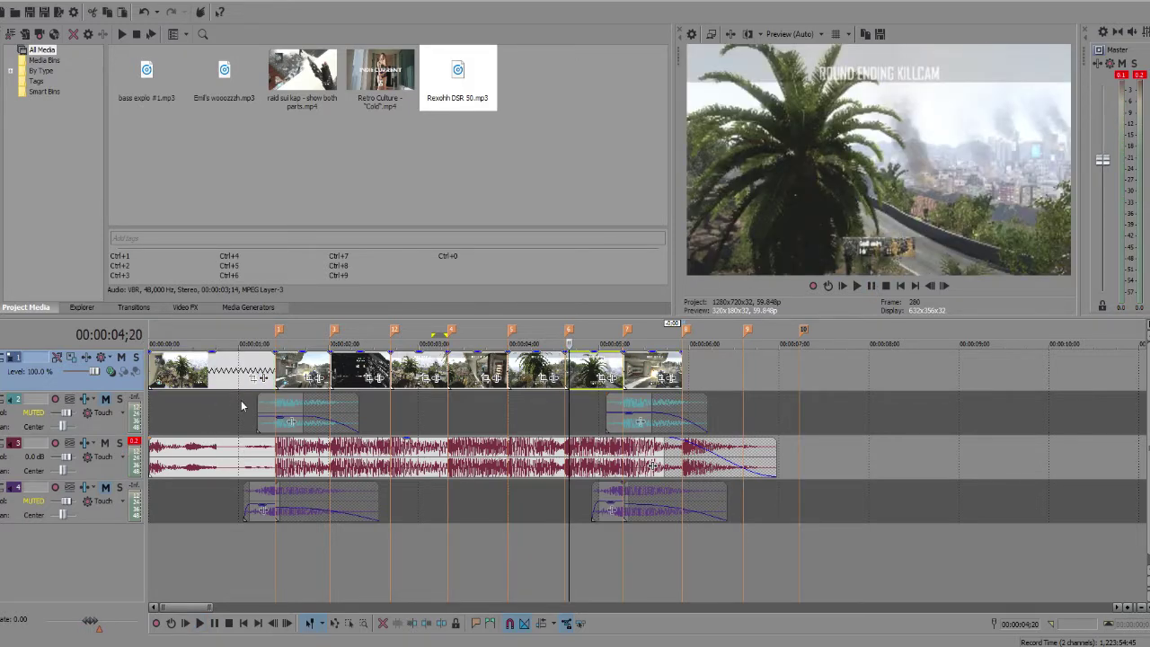
{"action": "left_click", "coordinate": [275, 375]}
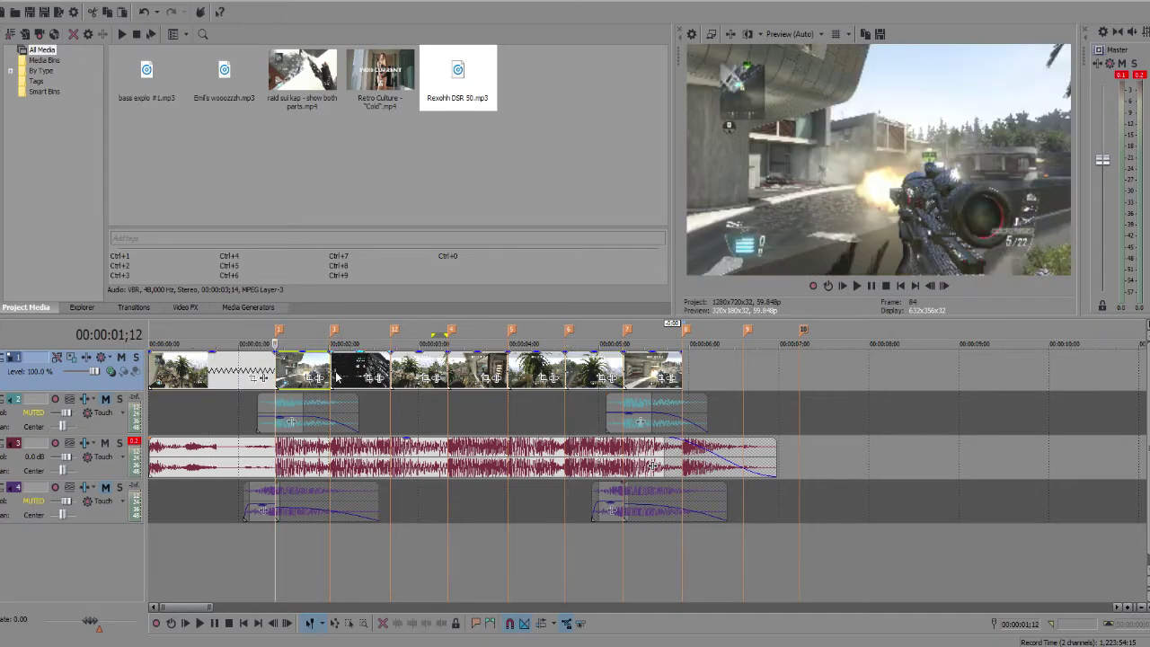
{"action": "left_click", "coordinate": [330, 378]}
{"action": "left_click", "coordinate": [186, 377]}
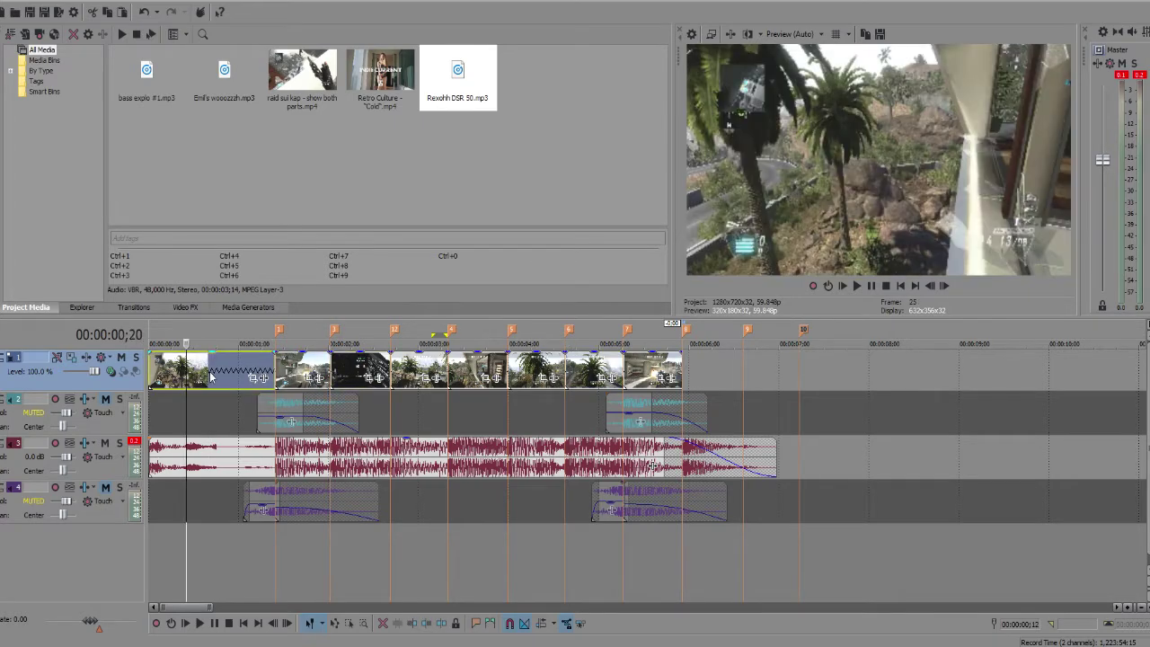
{"action": "left_click", "coordinate": [209, 377]}
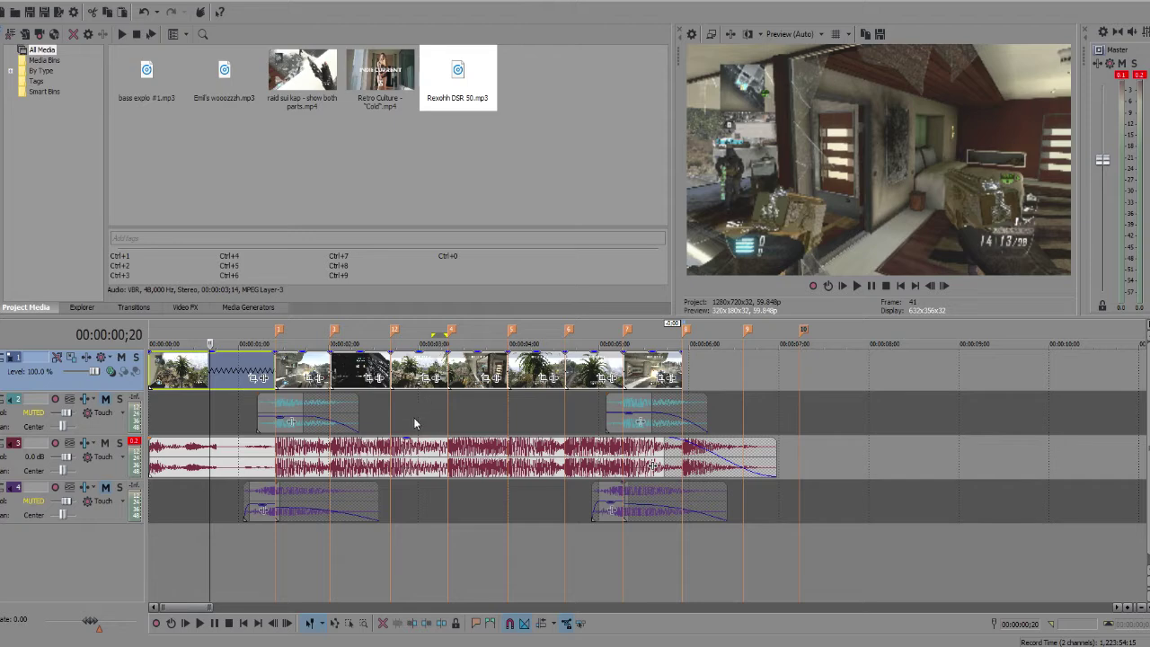
{"action": "left_click", "coordinate": [235, 384]}
{"action": "left_click", "coordinate": [166, 381]}
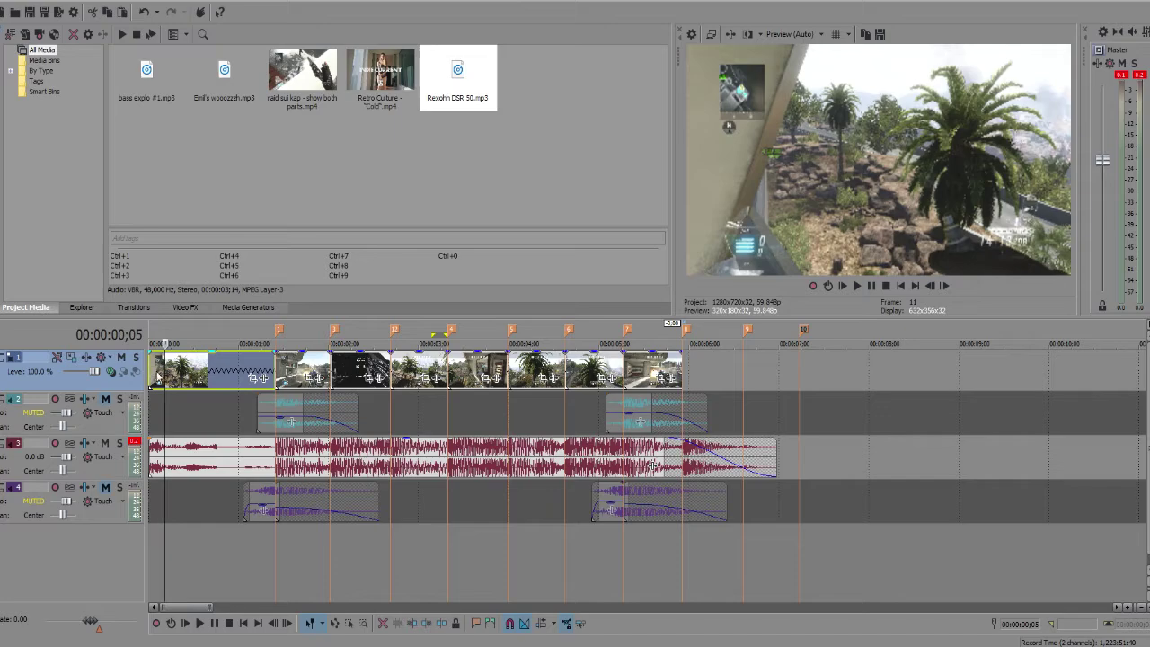
Play the opening clip from the timeline start through the cut at marker 1, and pause playback
{"action": "left_click", "coordinate": [151, 378]}
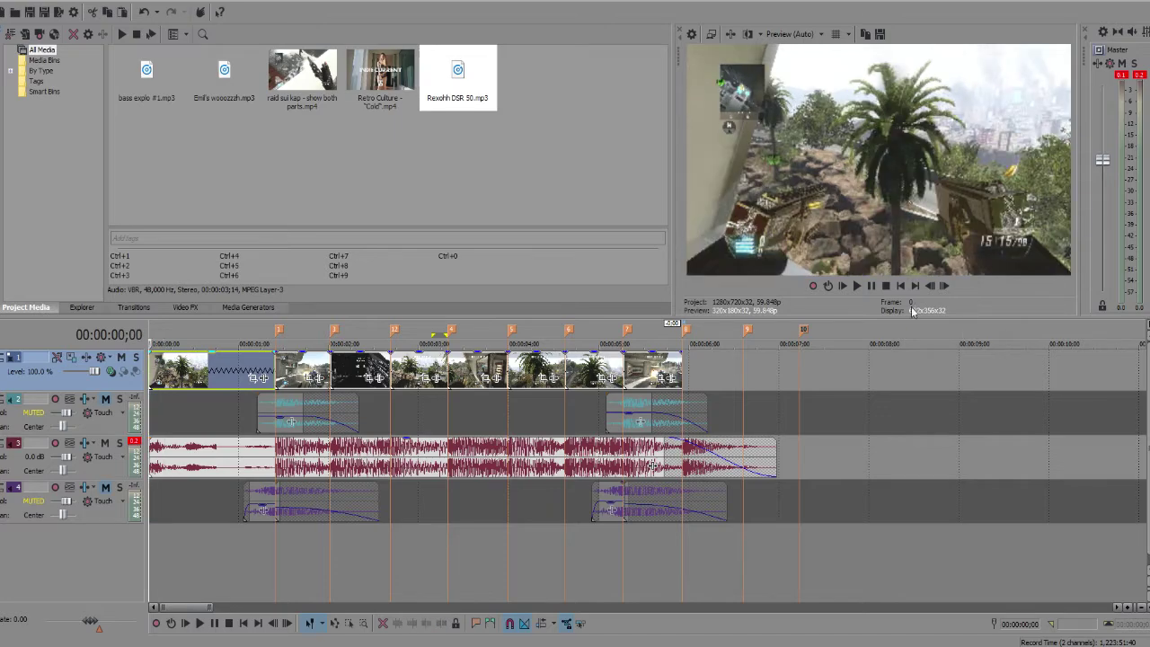
{"action": "left_click", "coordinate": [863, 285]}
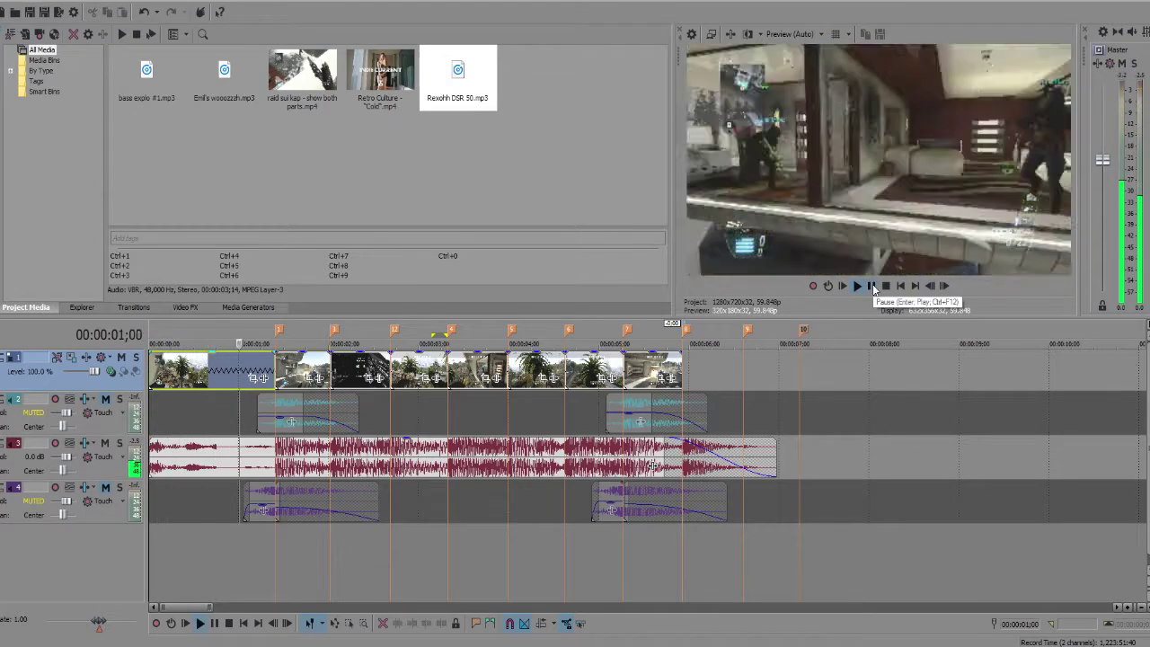
{"action": "left_click", "coordinate": [872, 284]}
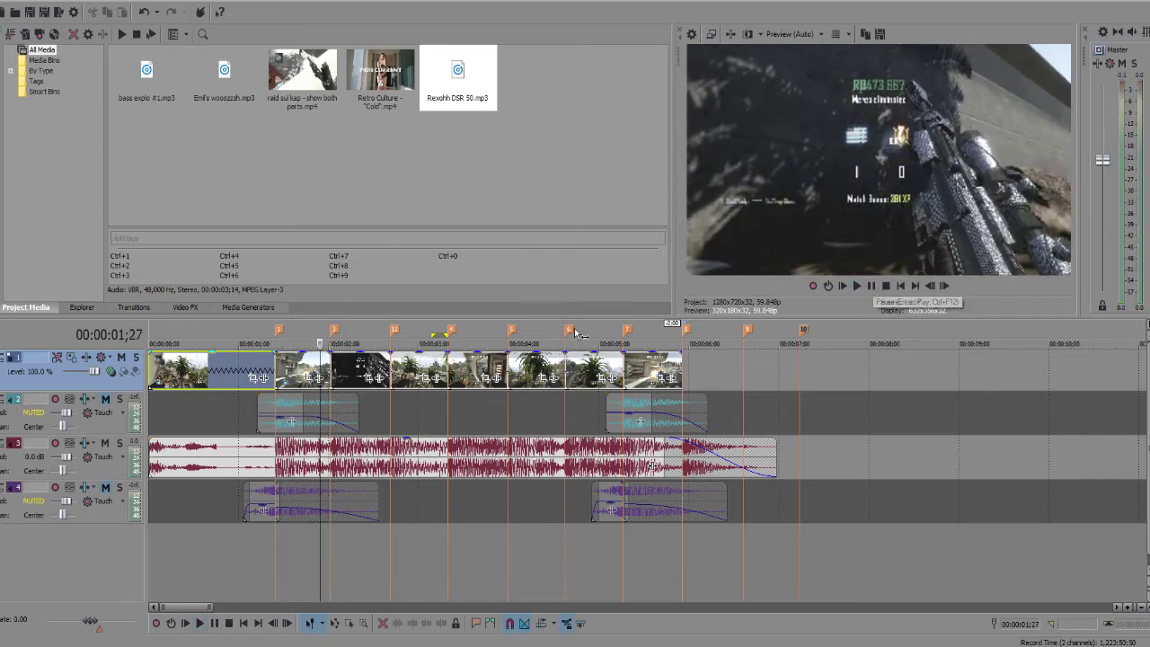
Add a short fade-in to the opening clip, and insert a Velocity envelope on the clip starting at marker 1
{"action": "left_click", "coordinate": [149, 359]}
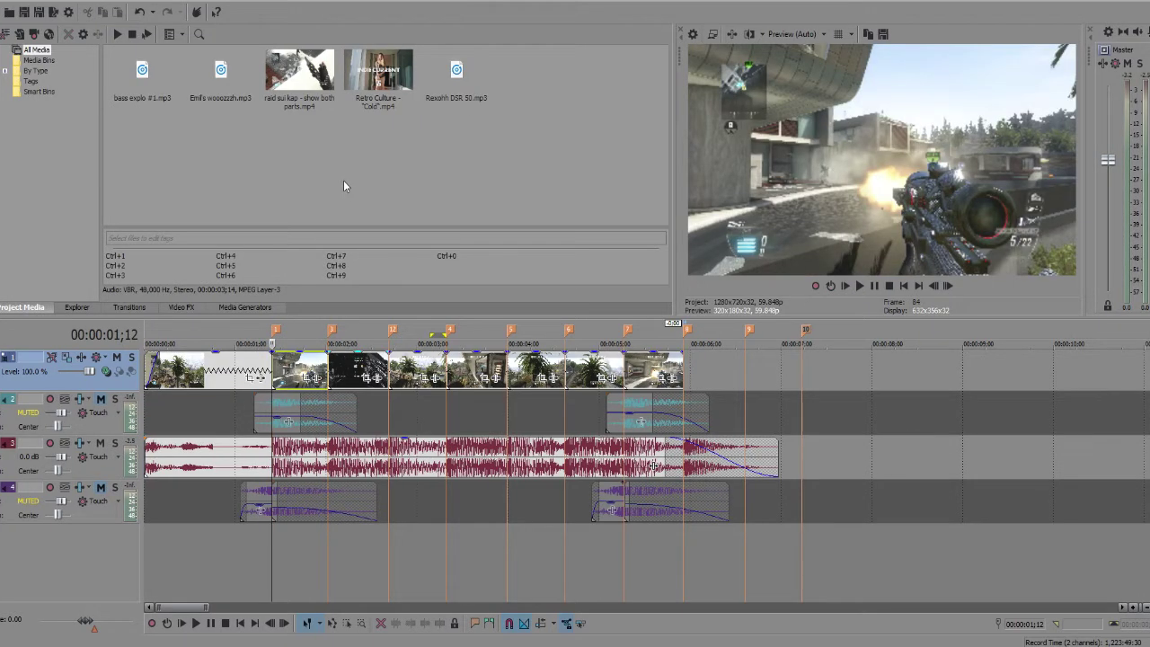
{"action": "right_click", "coordinate": [281, 378]}
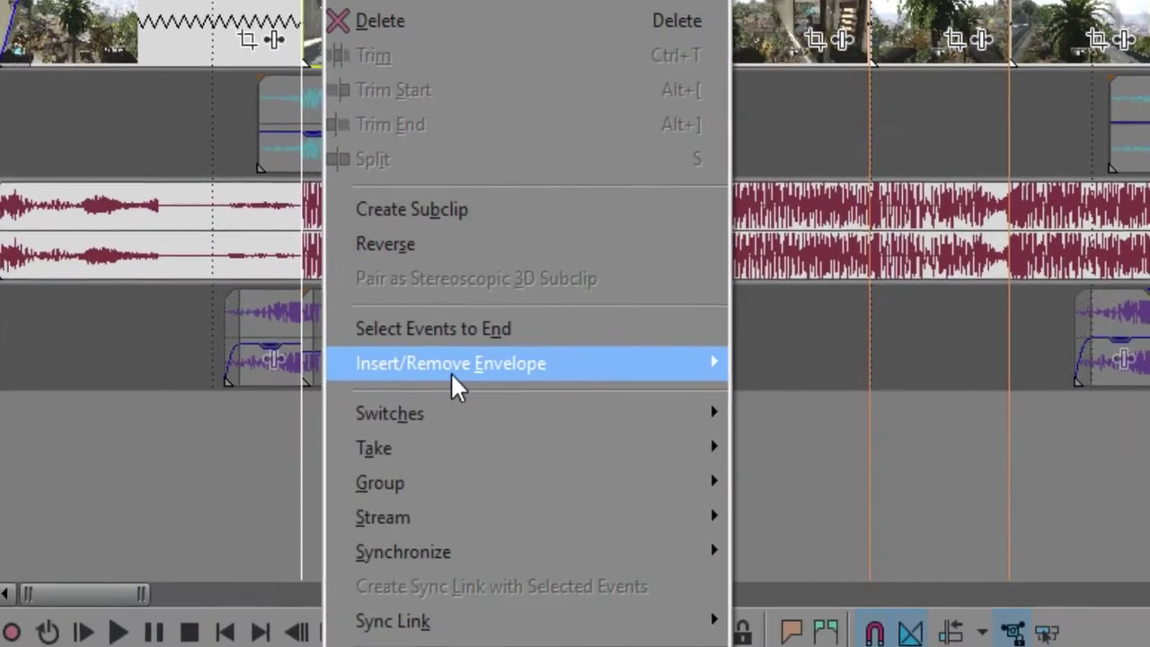
{"action": "mouse_move", "coordinate": [334, 517]}
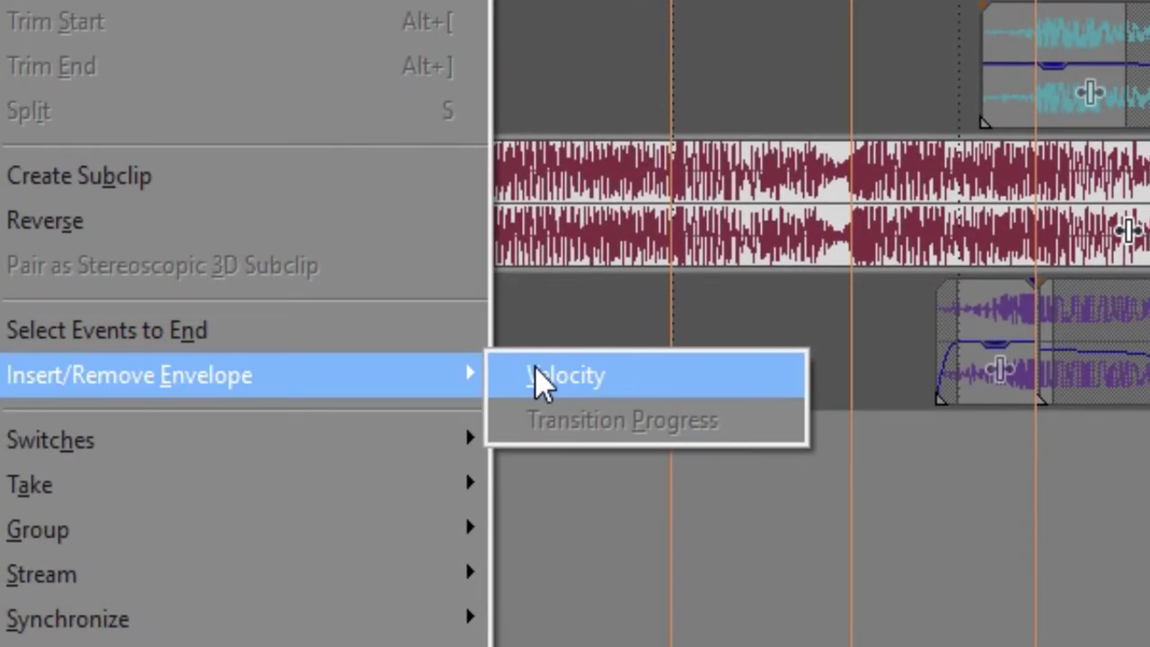
{"action": "left_click", "coordinate": [739, 365]}
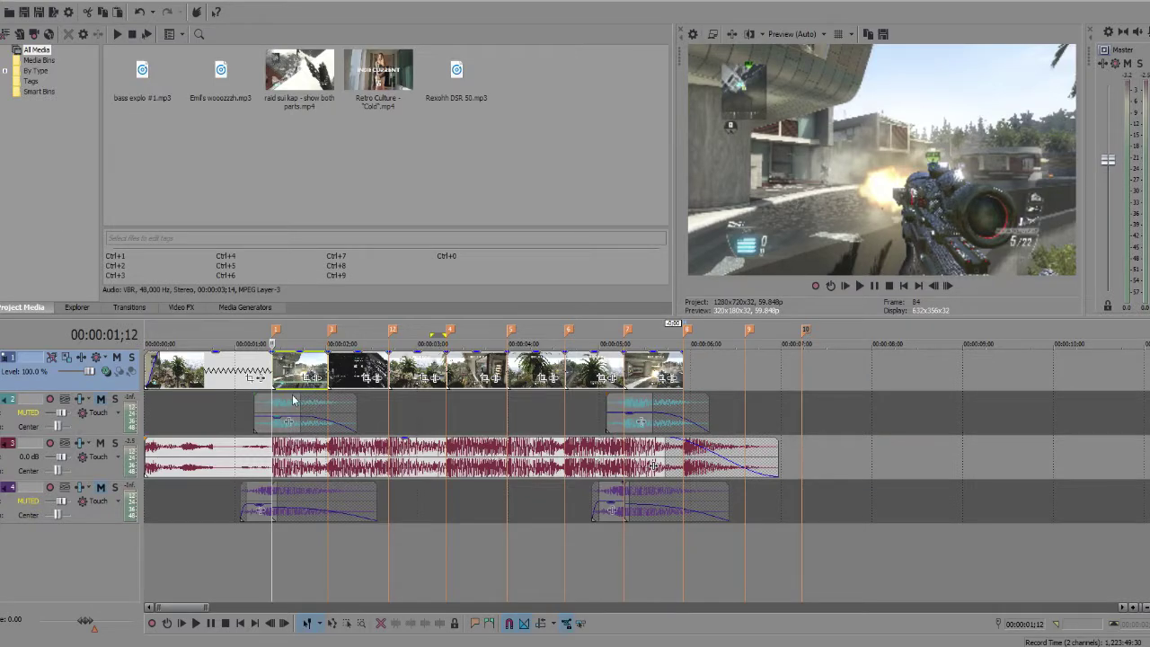
Look over the velocity options for the envelope at the start of the marker 1 clip
{"action": "scroll", "coordinate": [289, 391], "scroll_direction": "up", "scroll_amount": 2}
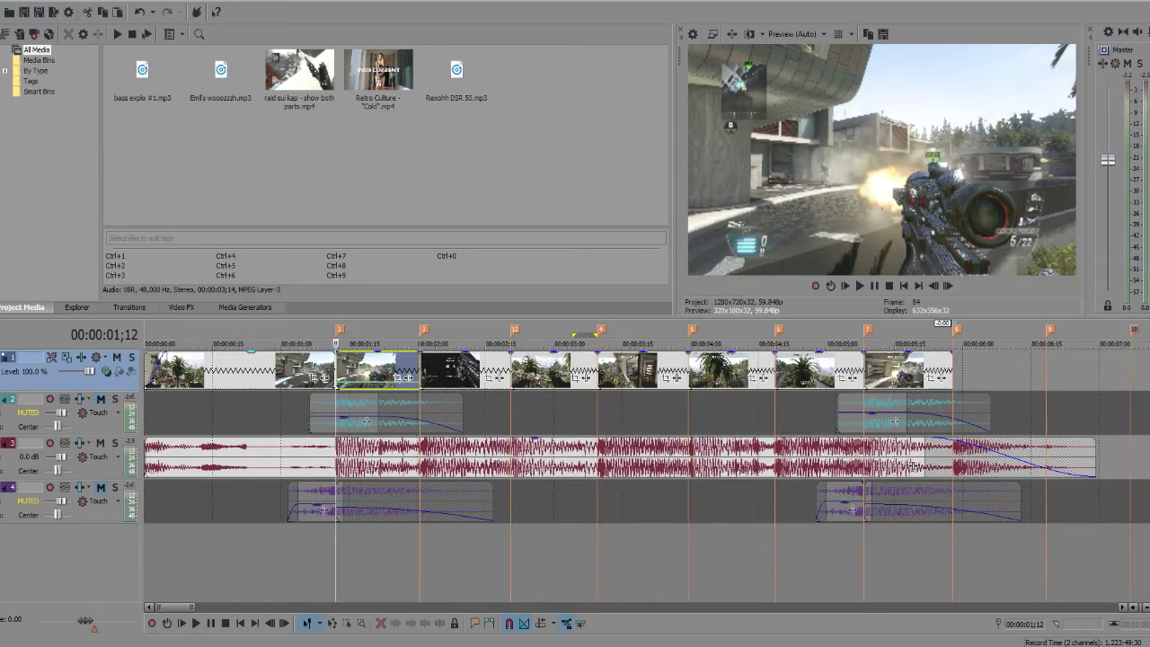
{"action": "scroll", "coordinate": [449, 377], "scroll_direction": "up", "scroll_amount": 2}
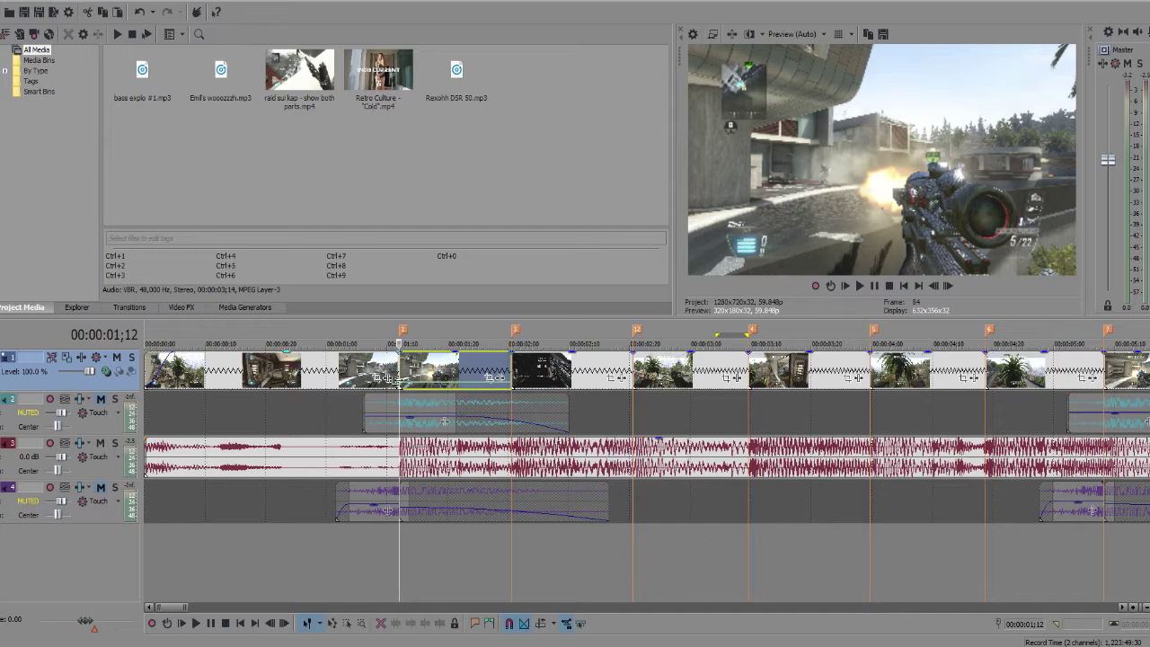
{"action": "right_click", "coordinate": [401, 379]}
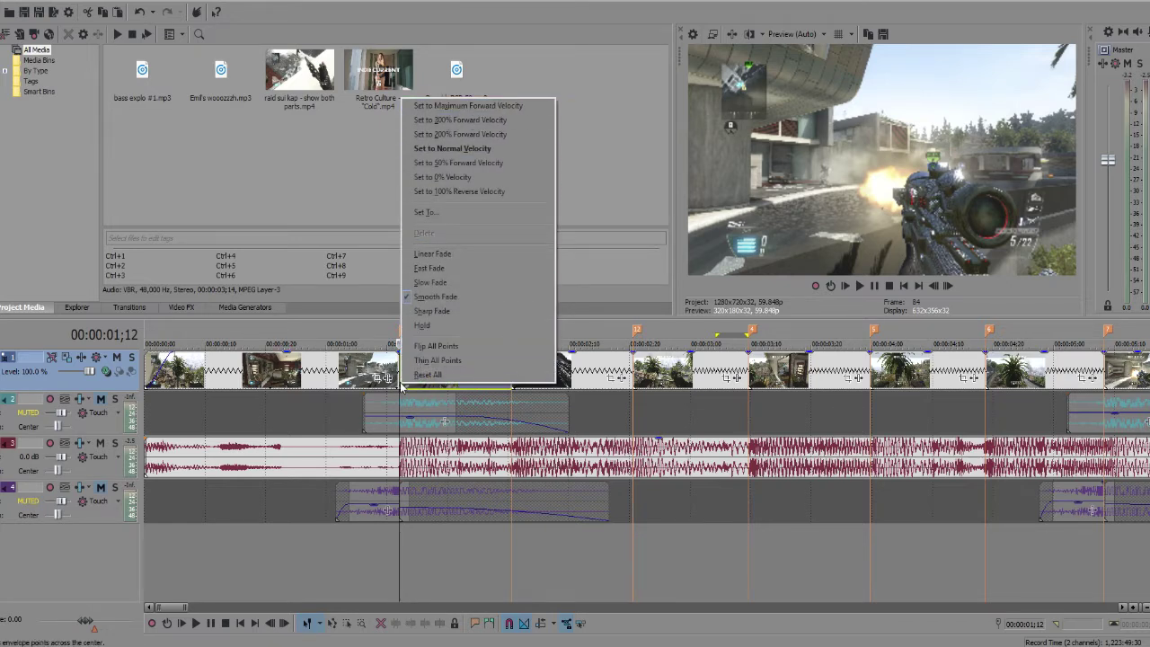
{"action": "left_click", "coordinate": [400, 387]}
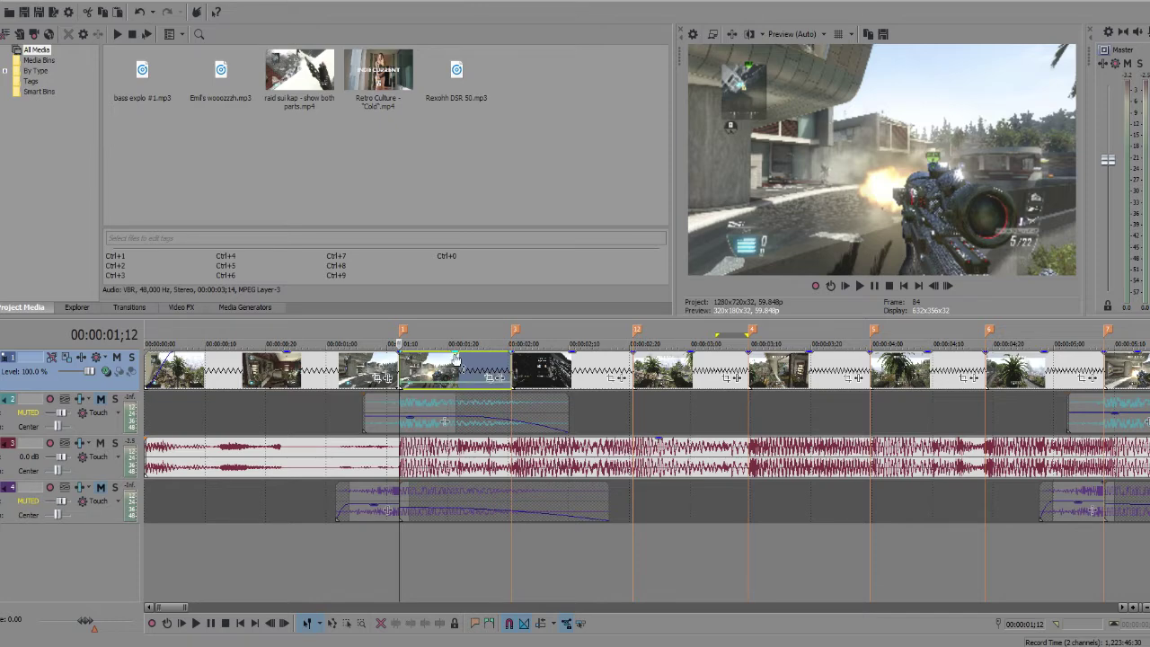
Add a velocity envelope point at 00:00:01:15 on the marker 1 clip and apply a preset velocity to it
{"action": "scroll", "coordinate": [485, 385], "scroll_direction": "up", "scroll_amount": 2}
{"action": "left_click_drag", "start_coordinate": [167, 610], "coordinate": [174, 614]}
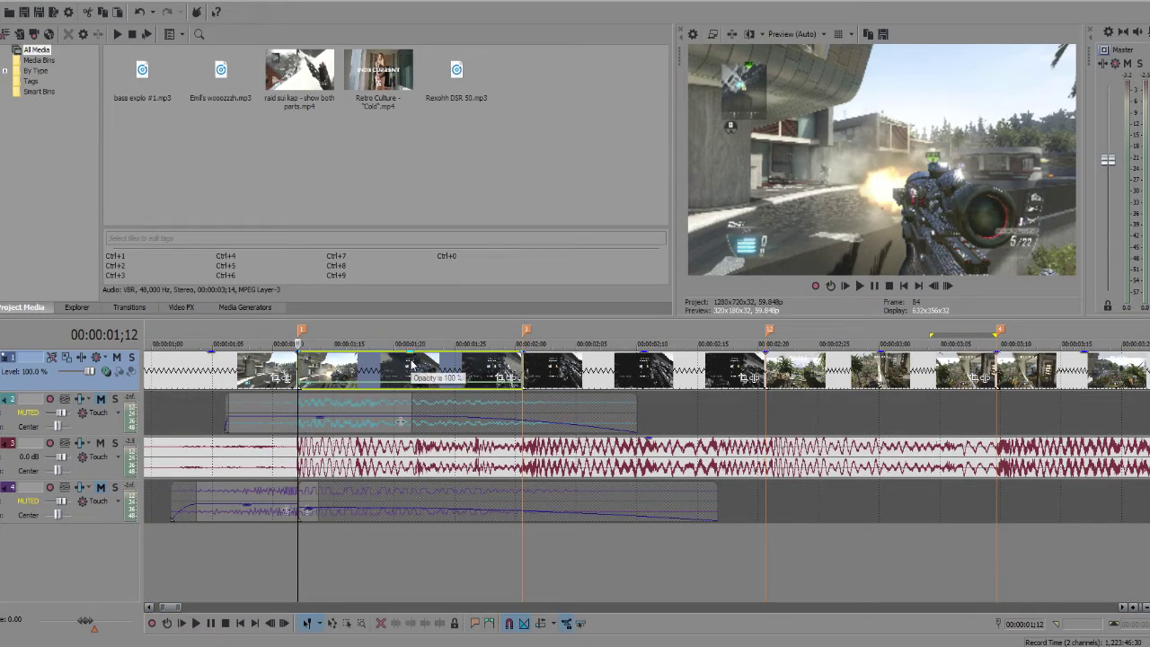
{"action": "double_click", "coordinate": [338, 386]}
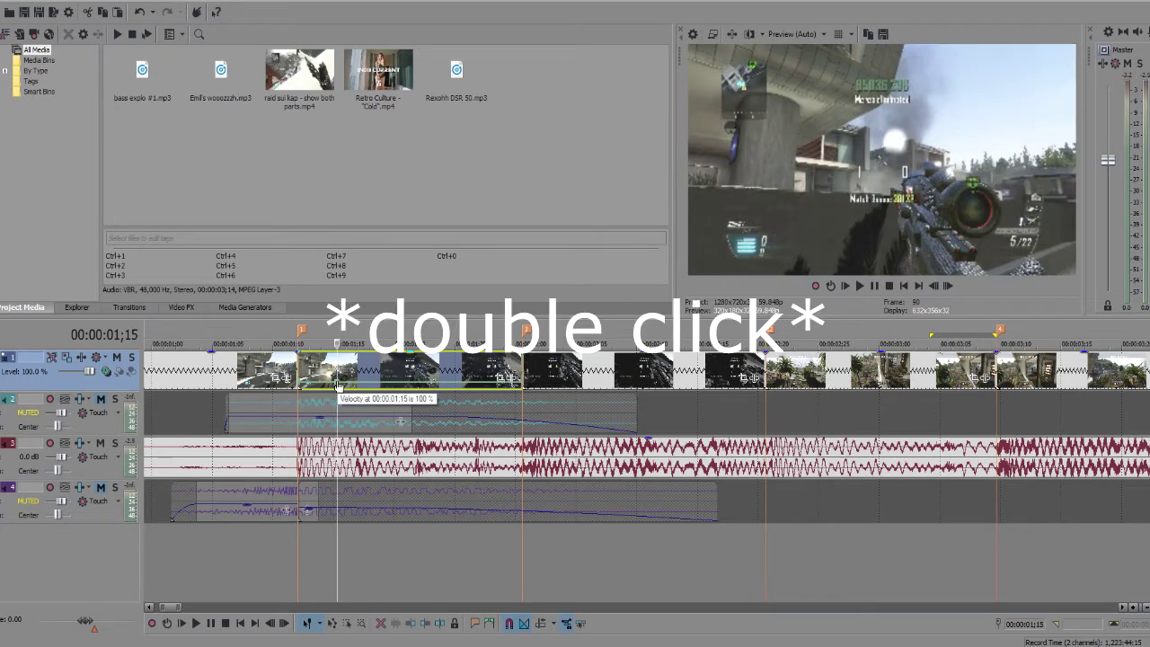
{"action": "right_click", "coordinate": [338, 386]}
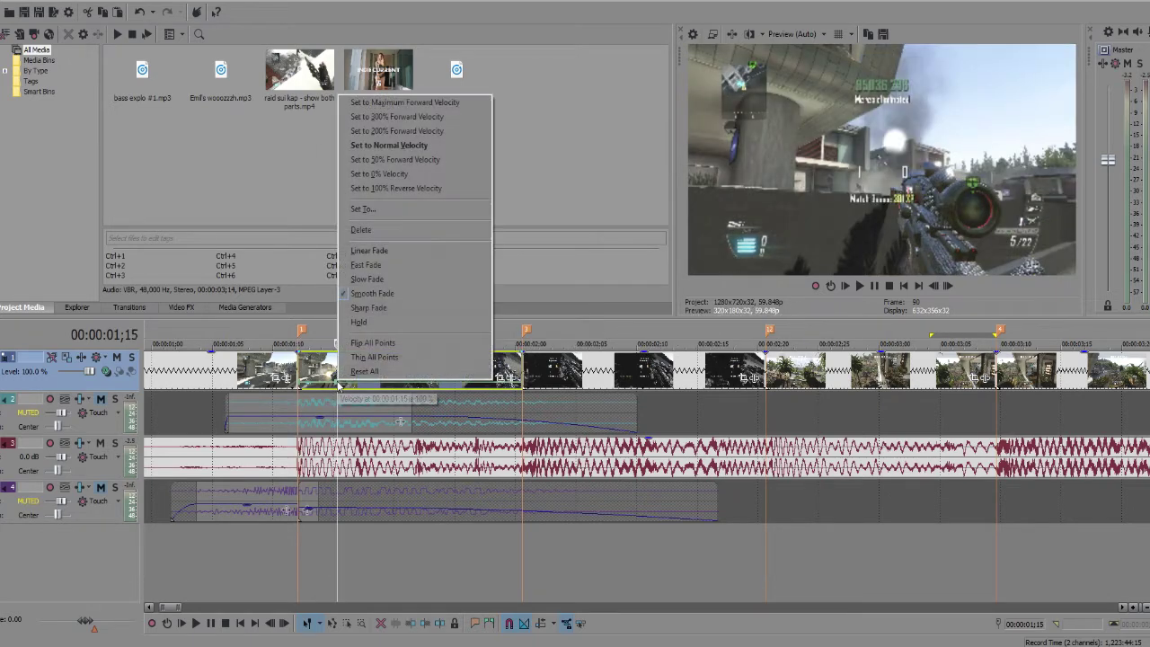
{"action": "left_click", "coordinate": [388, 168]}
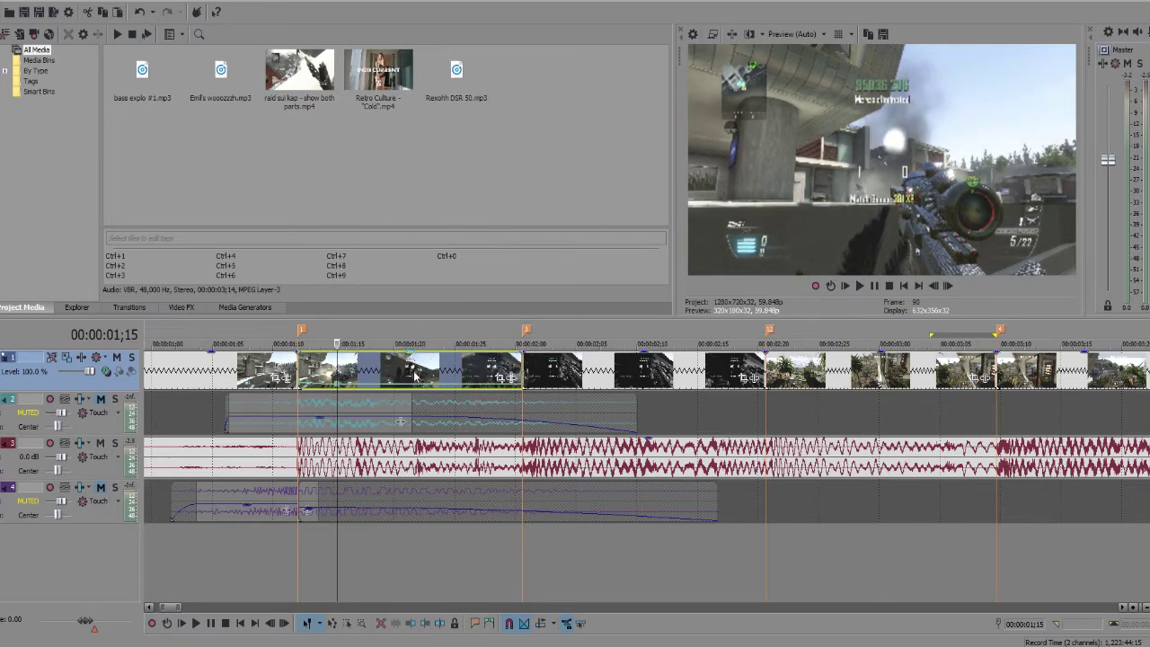
Add a velocity envelope point at 00:00:01:26 on the marker 1 clip and set it to 50% forward velocity
{"action": "left_click", "coordinate": [476, 387]}
{"action": "right_click", "coordinate": [476, 384]}
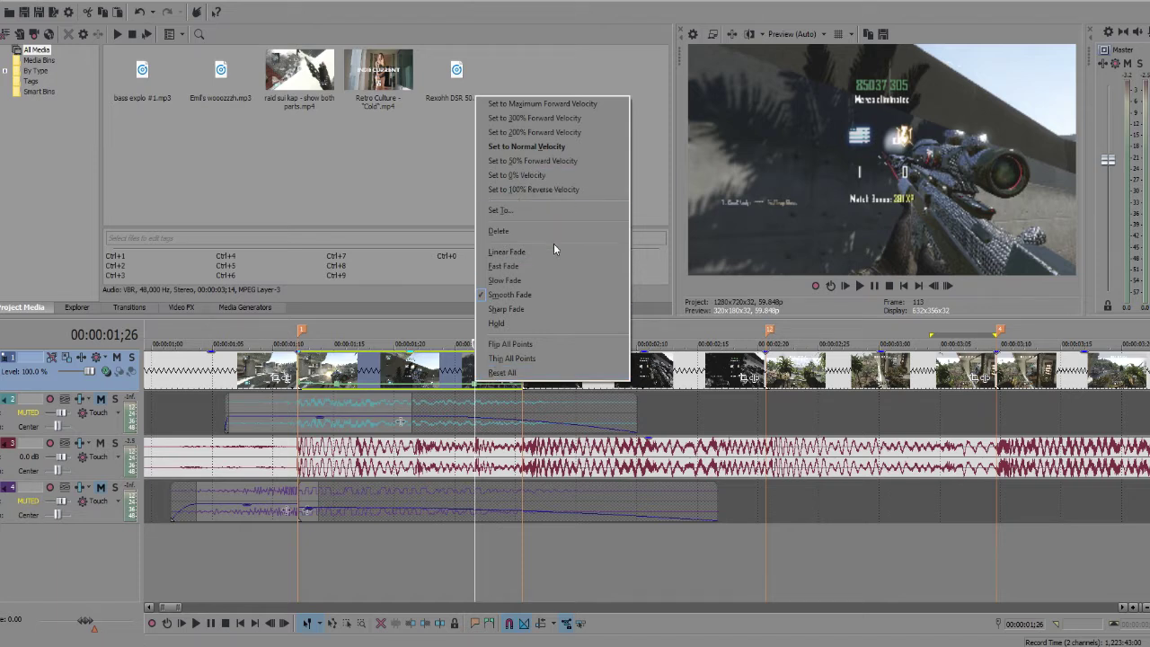
{"action": "left_click", "coordinate": [557, 161]}
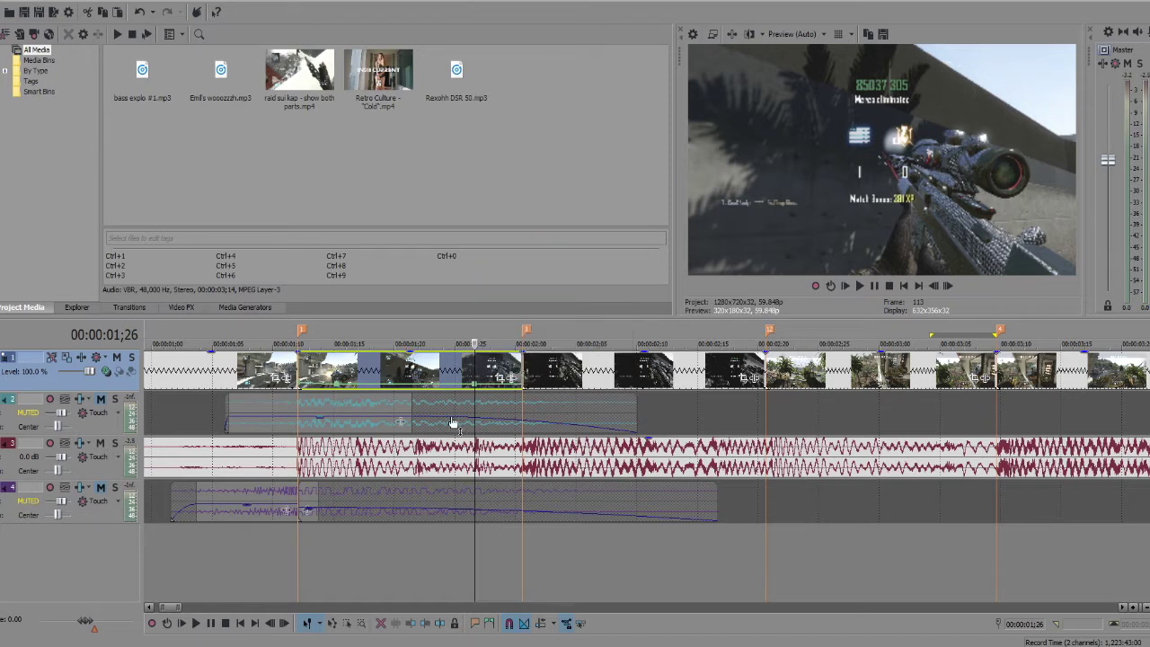
Raise the velocity at the marker 1 clip's start point to a faster forward preset, and set its end point to 300% forward velocity
{"action": "right_click", "coordinate": [301, 386]}
{"action": "left_click", "coordinate": [366, 105]}
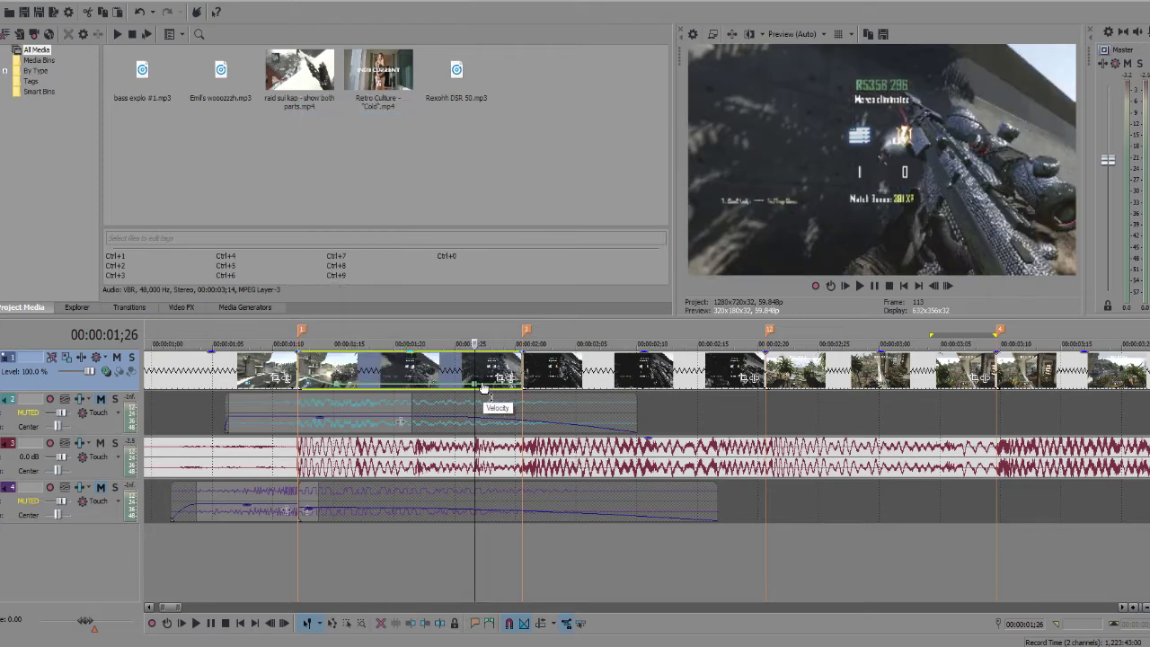
{"action": "left_click_drag", "start_coordinate": [486, 387], "coordinate": [526, 385]}
{"action": "right_click", "coordinate": [522, 387]}
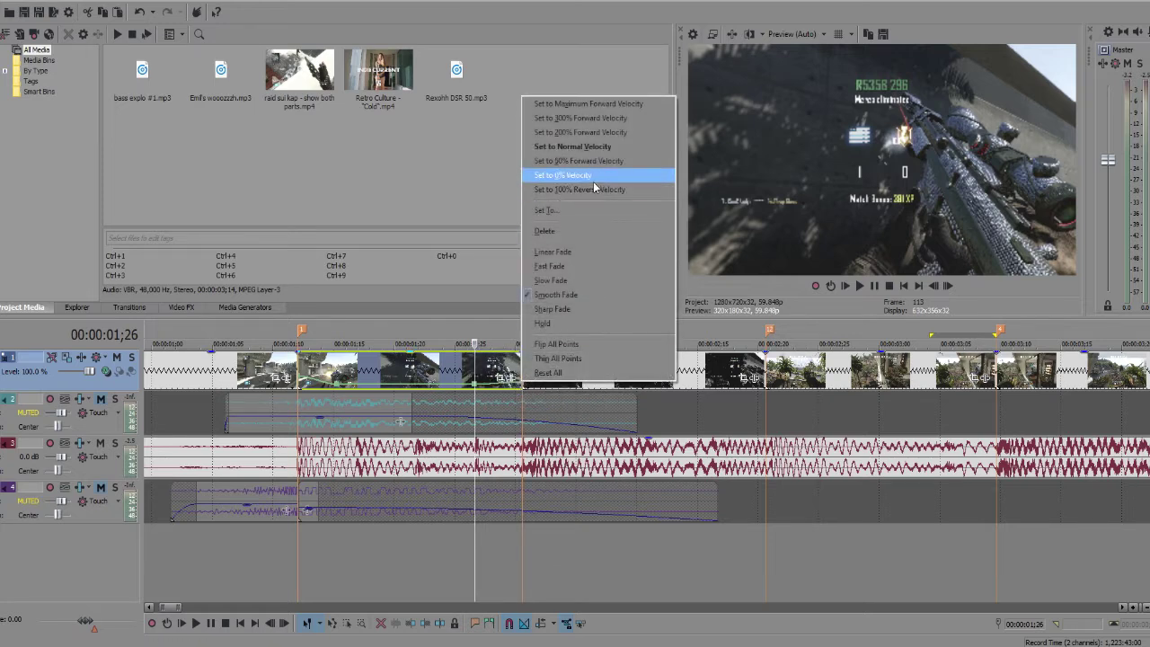
{"action": "left_click", "coordinate": [584, 115]}
Play back the speed changes, and apply a Slow Fade to the closing velocity segment of the marker 1 clip
{"action": "key", "text": "space"}
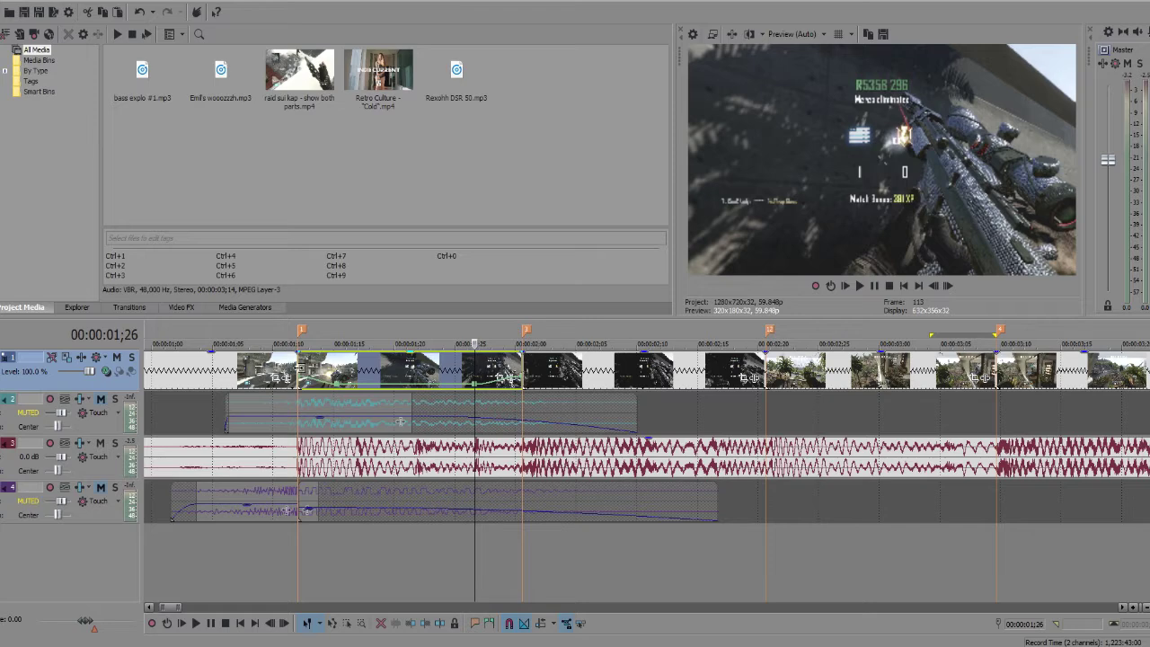
{"action": "left_click", "coordinate": [874, 286]}
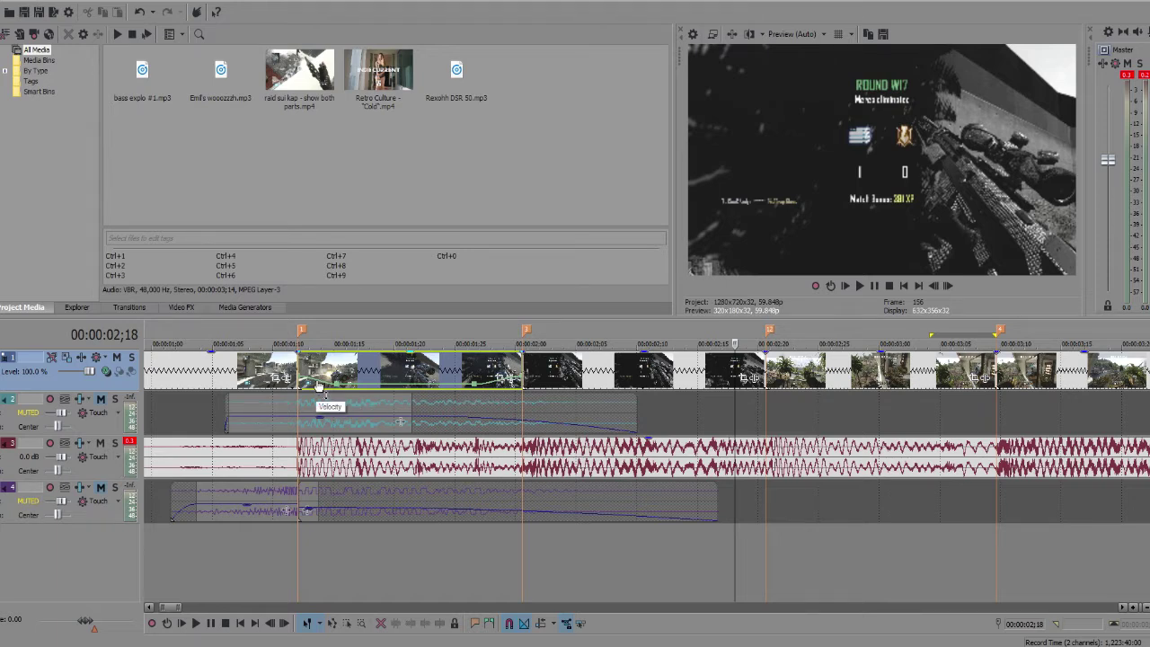
{"action": "right_click", "coordinate": [494, 384]}
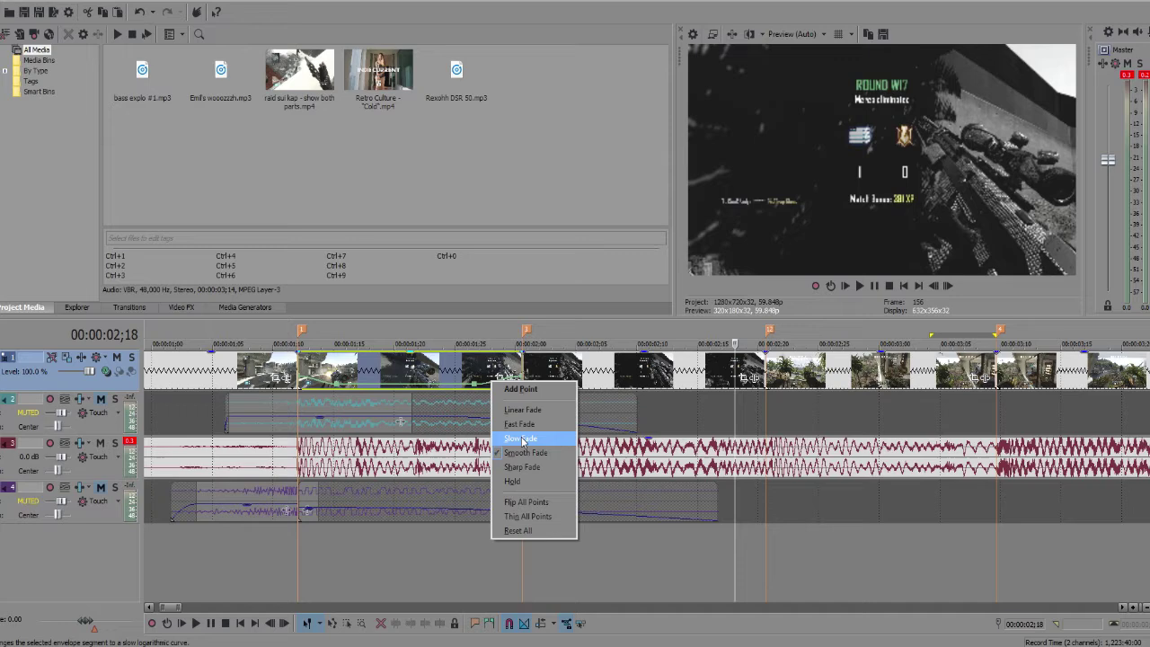
{"action": "left_click", "coordinate": [525, 440]}
Insert a Velocity envelope on the clip starting at 00:00:02:00, and set its end and start points to 300% forward velocity
{"action": "right_click", "coordinate": [549, 376]}
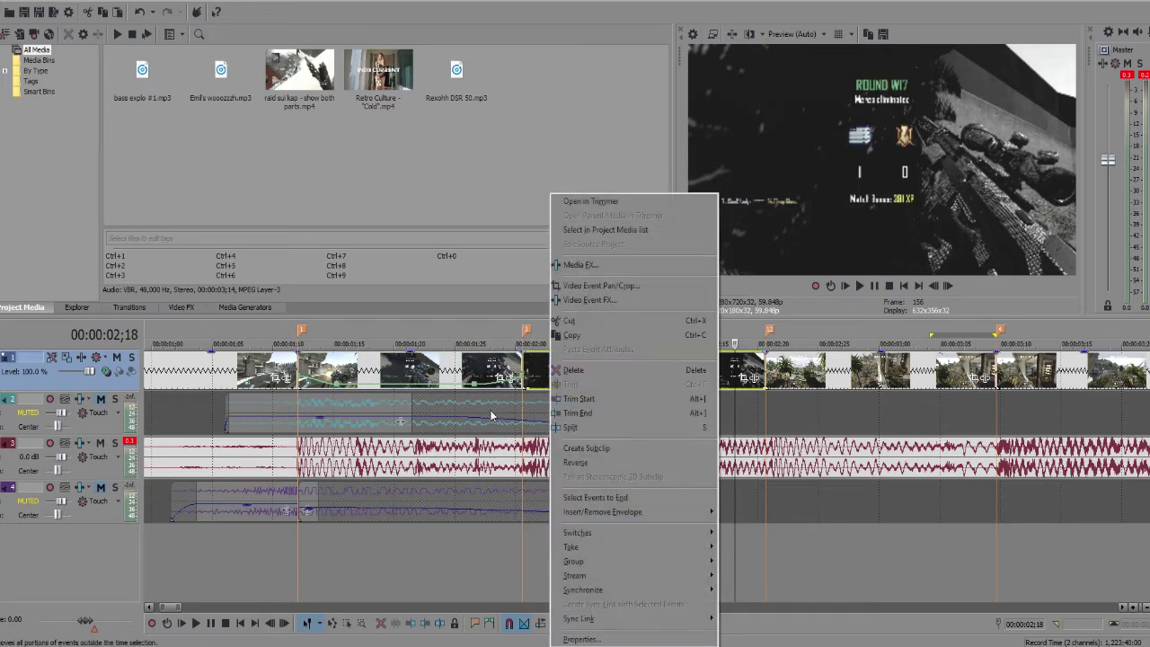
{"action": "mouse_move", "coordinate": [629, 511]}
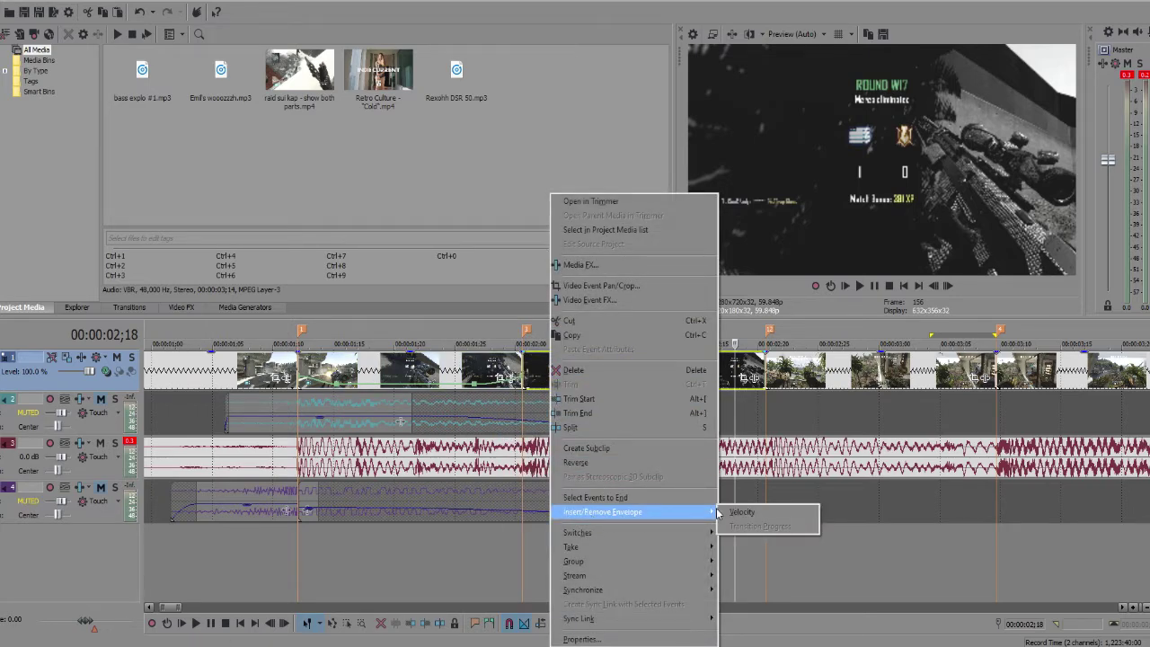
{"action": "left_click", "coordinate": [750, 511]}
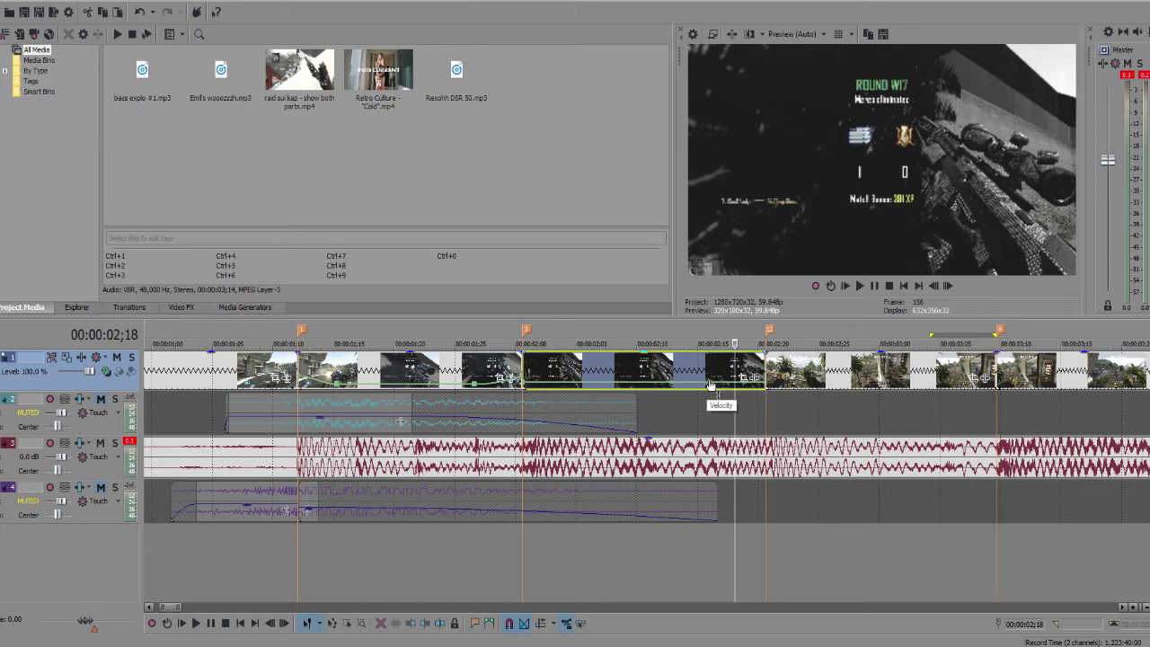
{"action": "right_click", "coordinate": [764, 387]}
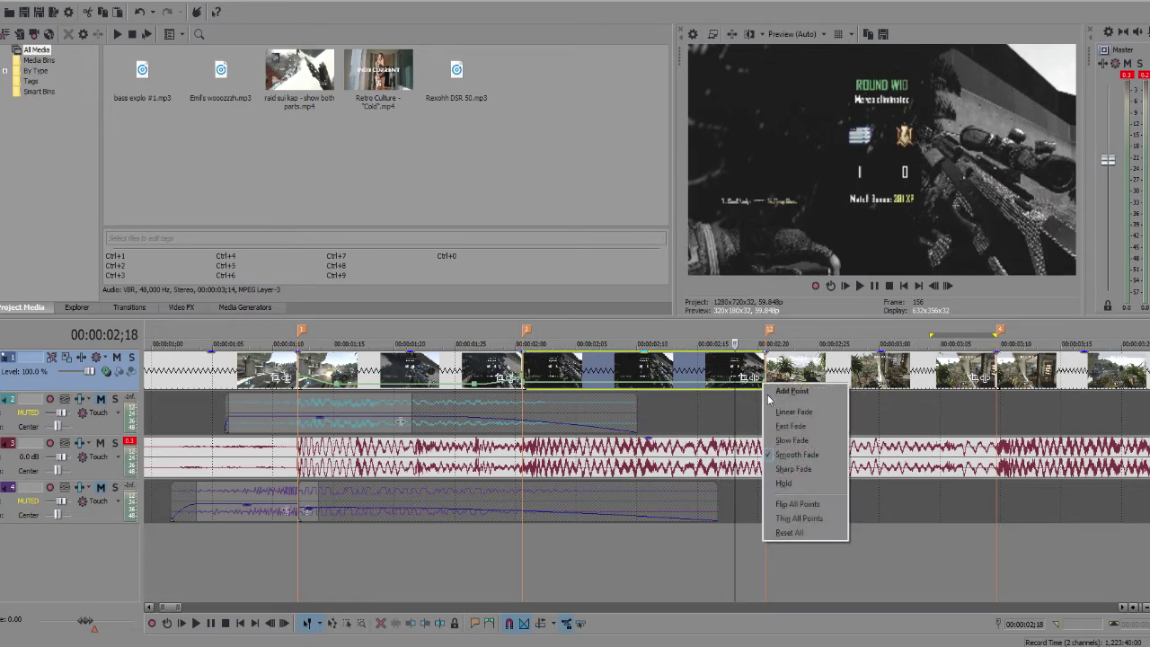
{"action": "right_click", "coordinate": [765, 381]}
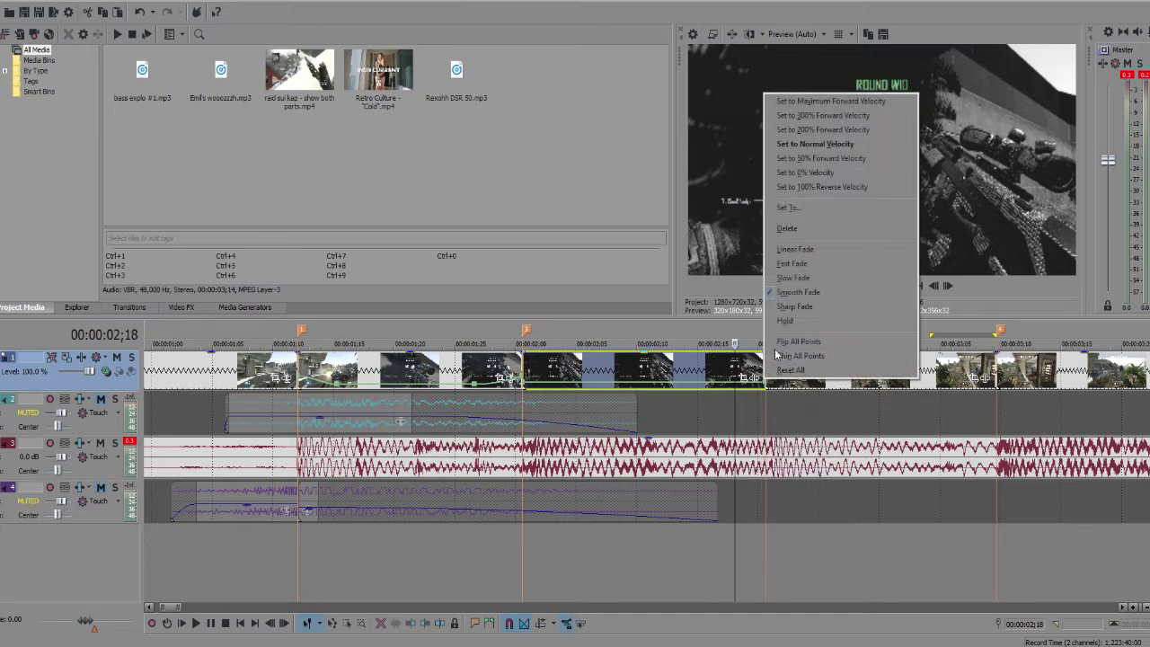
{"action": "left_click", "coordinate": [823, 115]}
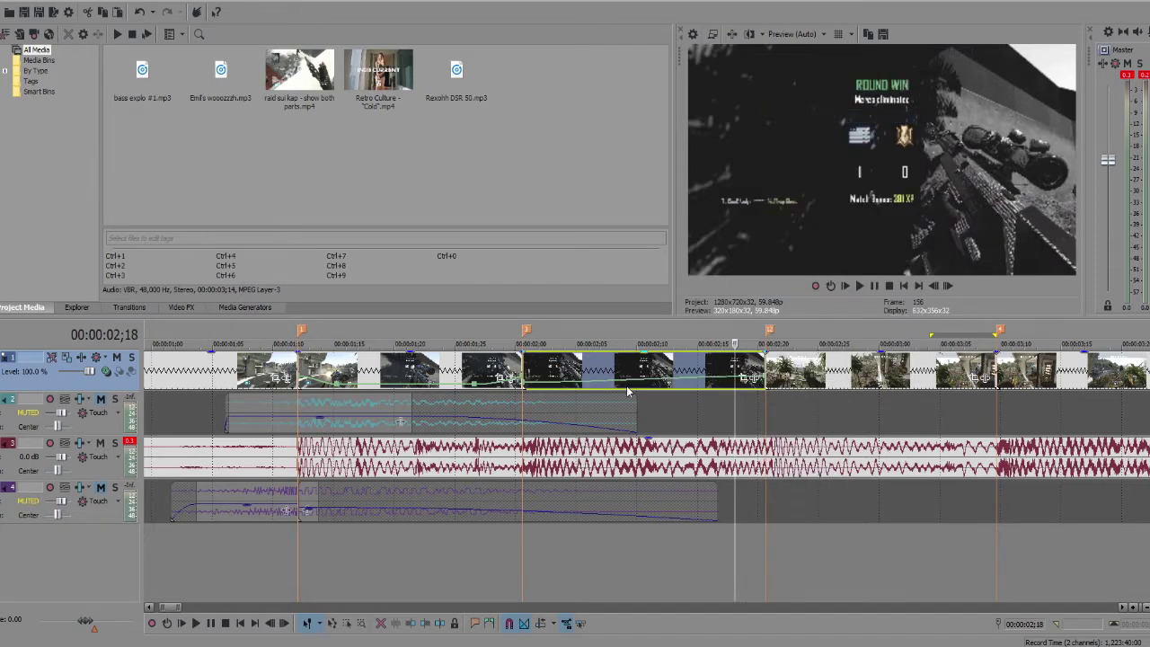
{"action": "right_click", "coordinate": [528, 386]}
{"action": "left_click", "coordinate": [586, 115]}
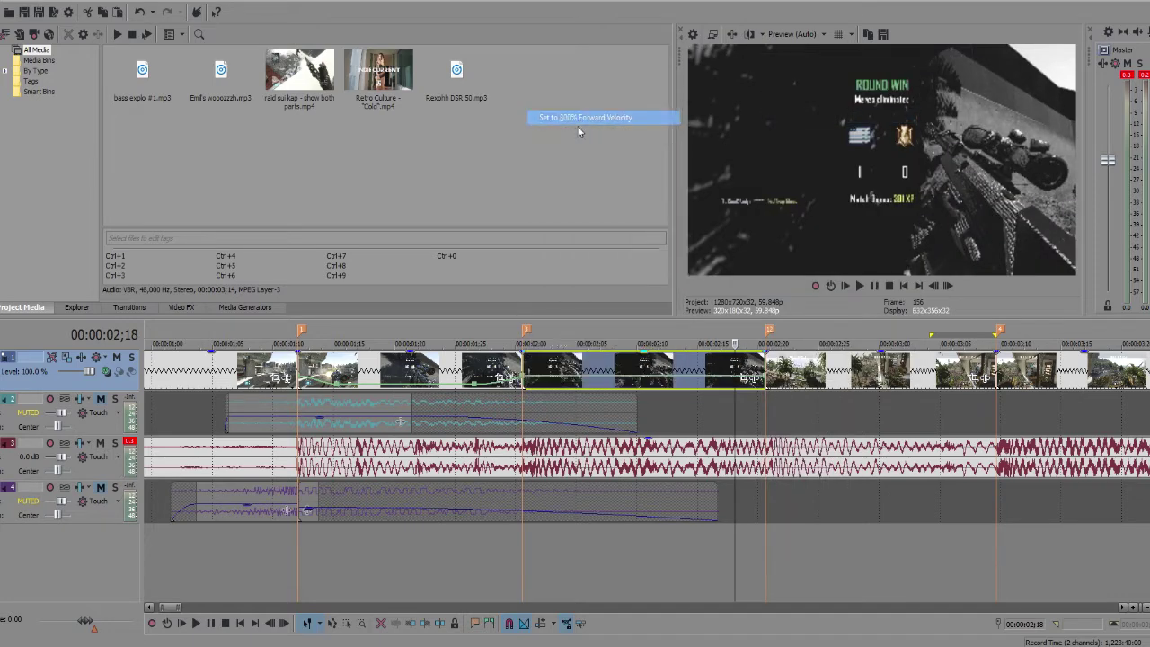
Lower the velocity envelope to 50% forward velocity at points 00:00:02:03 and 00:00:02:16 on the same clip
{"action": "right_click", "coordinate": [564, 380]}
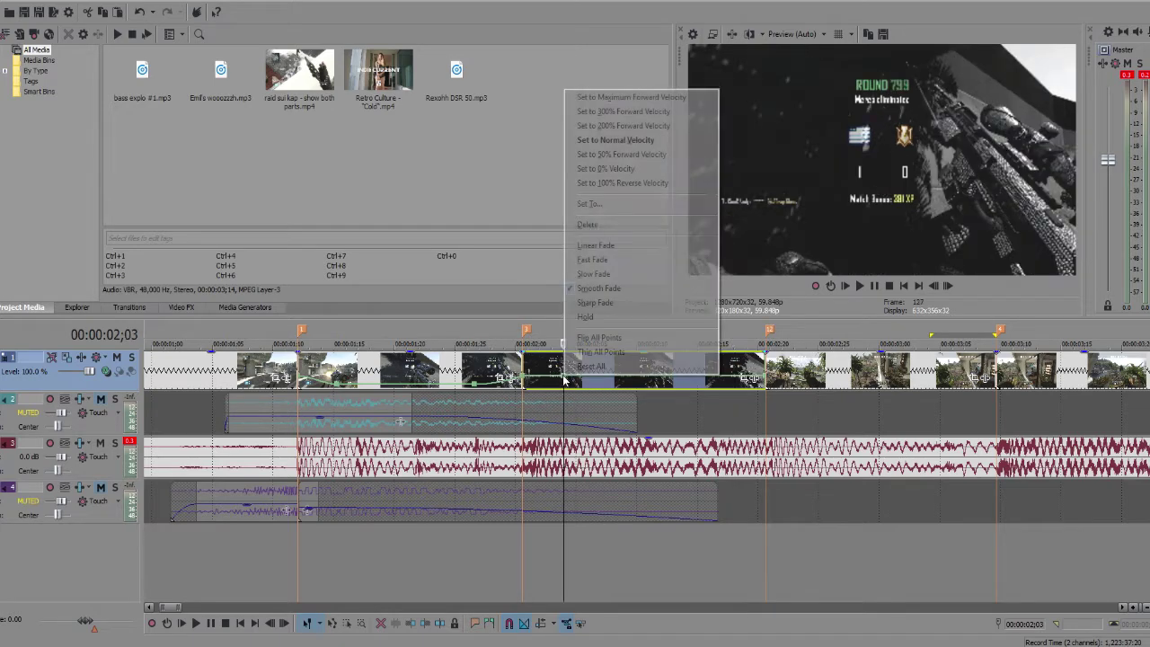
{"action": "left_click", "coordinate": [612, 141]}
{"action": "right_click", "coordinate": [712, 383]}
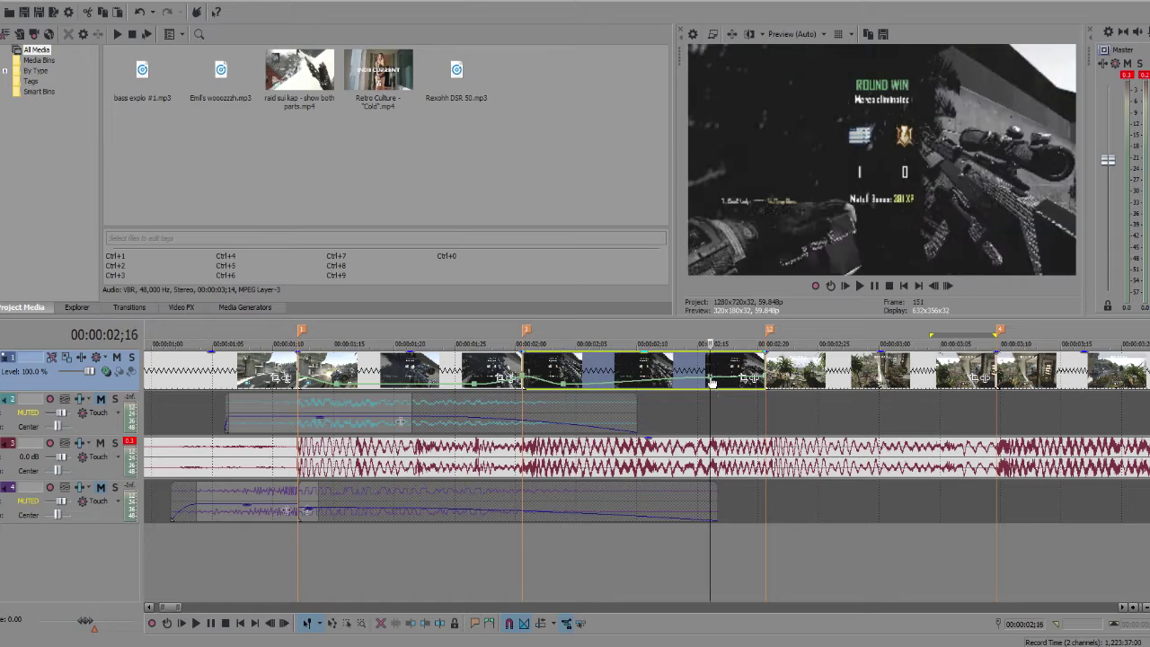
{"action": "left_click", "coordinate": [764, 155]}
Apply a Slow Fade to the closing velocity segment and a Fast Fade to the opening segment of the clip starting at 00:00:02:00
{"action": "right_click", "coordinate": [736, 382]}
{"action": "left_click", "coordinate": [765, 440]}
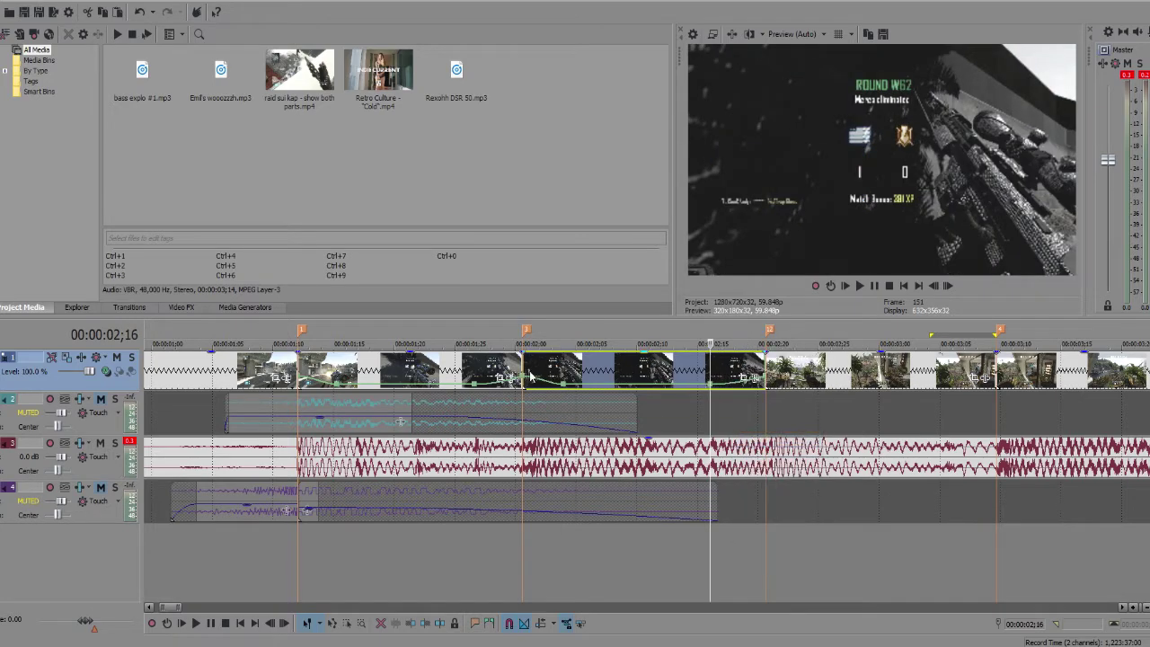
{"action": "right_click", "coordinate": [543, 381]}
{"action": "left_click", "coordinate": [572, 424]}
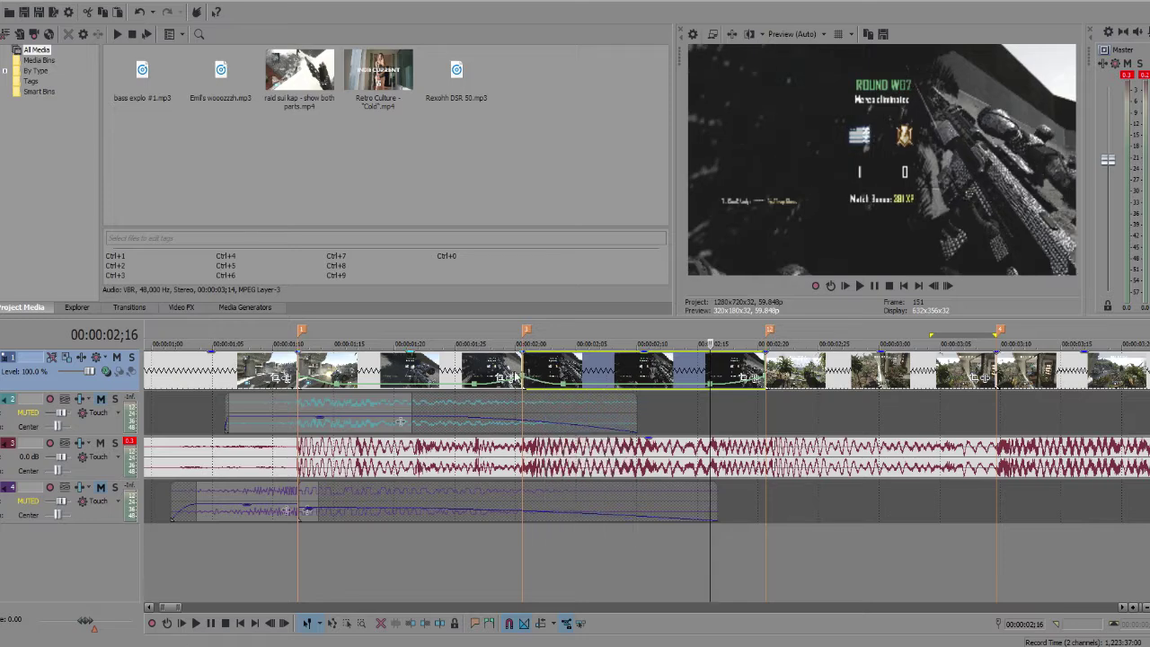
Play back the two velocity-shaped clips from marker 1, and pause playback past marker 4
{"action": "left_click", "coordinate": [518, 370]}
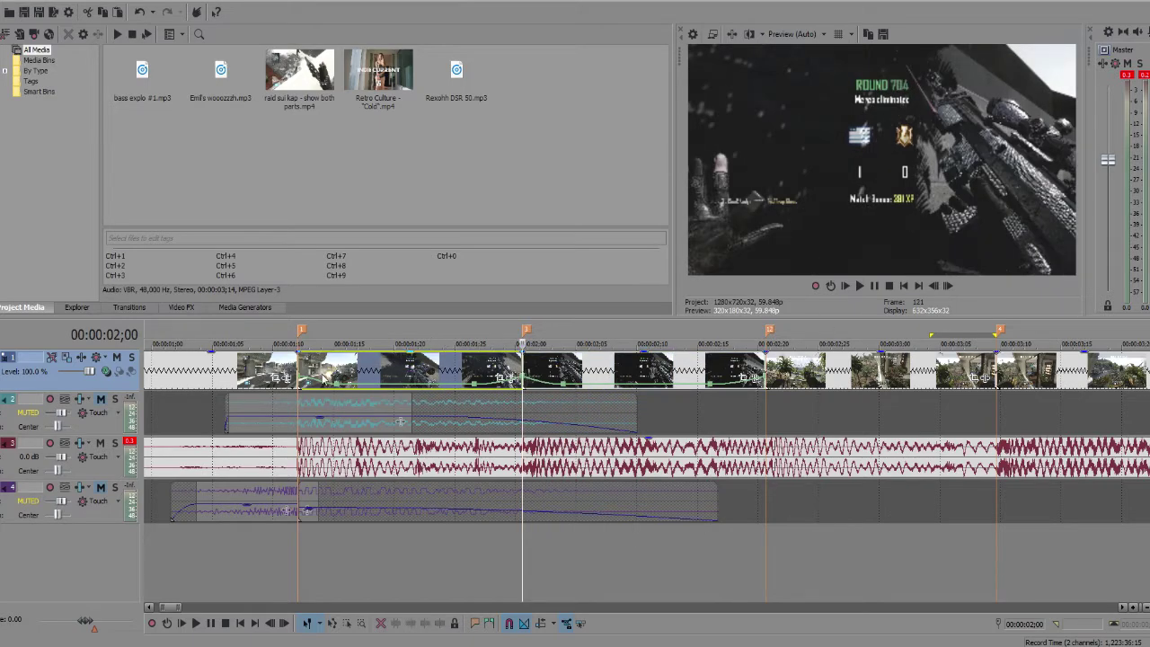
{"action": "left_click", "coordinate": [301, 369]}
{"action": "left_click", "coordinate": [876, 287]}
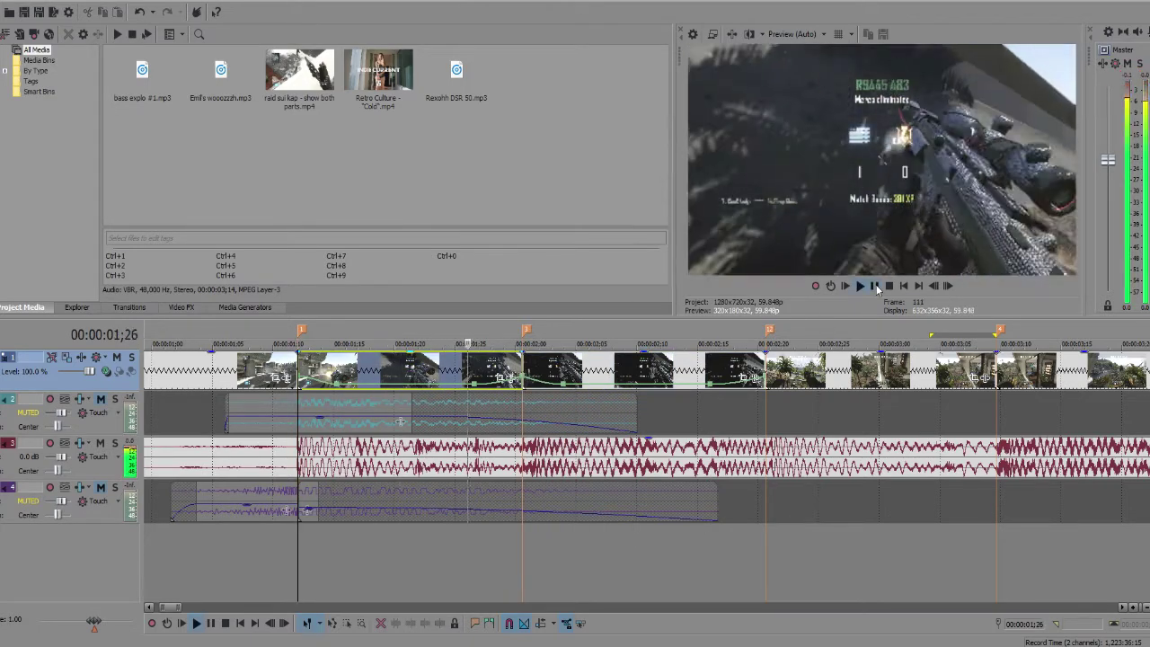
{"action": "key", "text": "Return"}
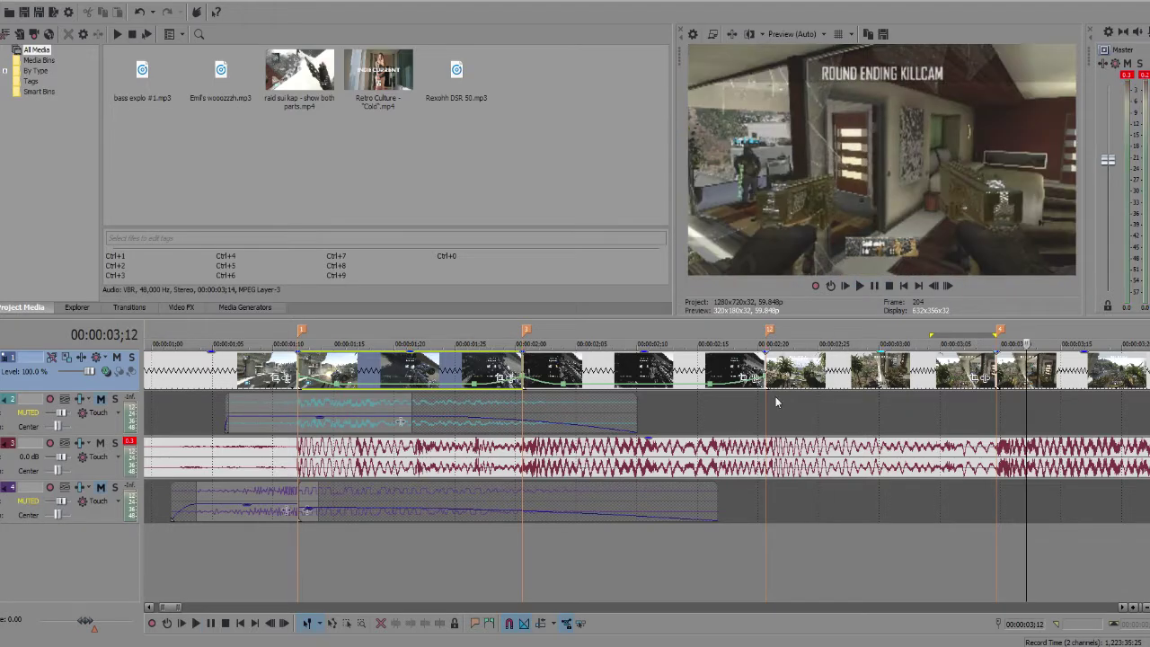
Insert a Velocity envelope on the clip starting at marker 12
{"action": "scroll", "coordinate": [715, 420], "scroll_direction": "down", "scroll_amount": 2}
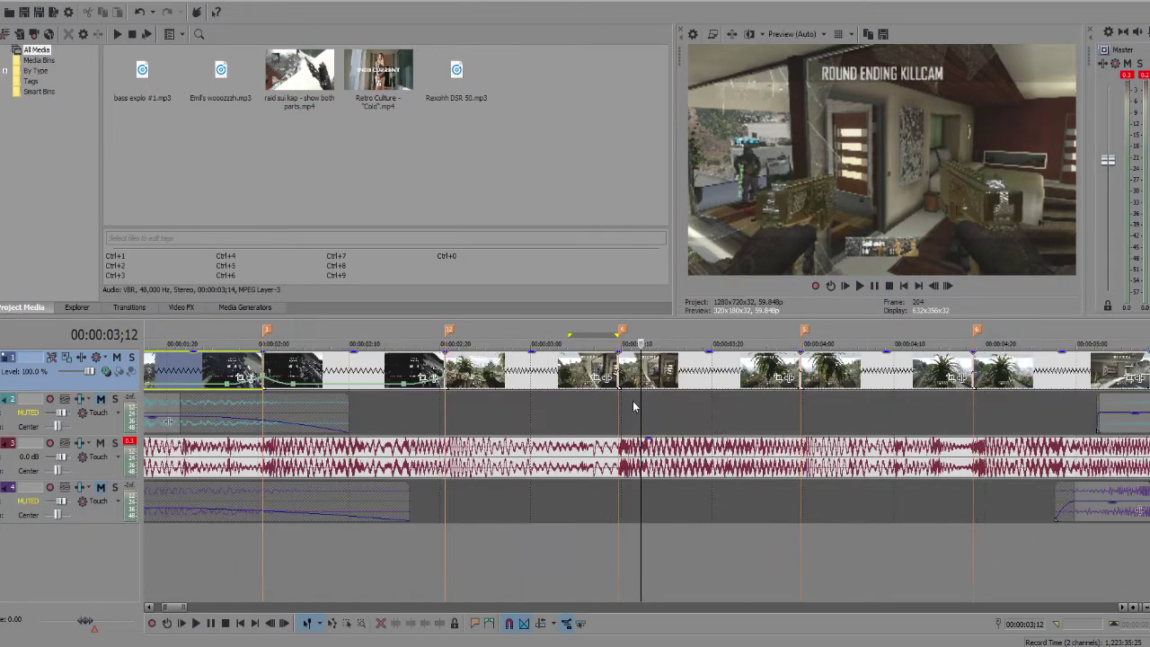
{"action": "right_click", "coordinate": [507, 367]}
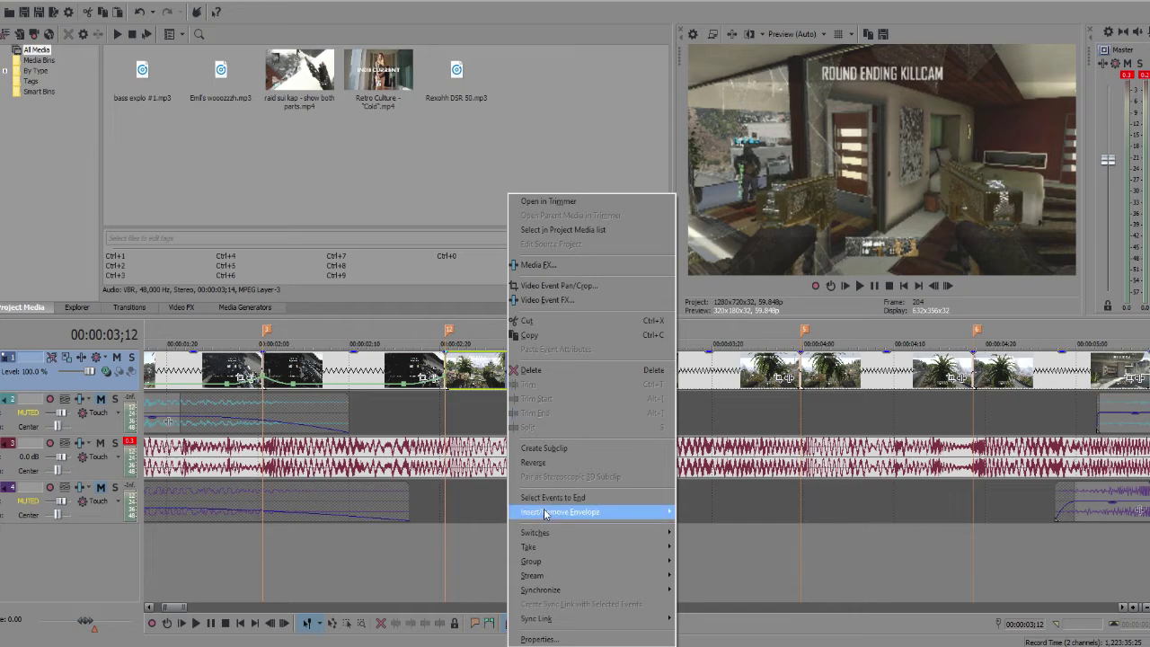
{"action": "left_click", "coordinate": [700, 512]}
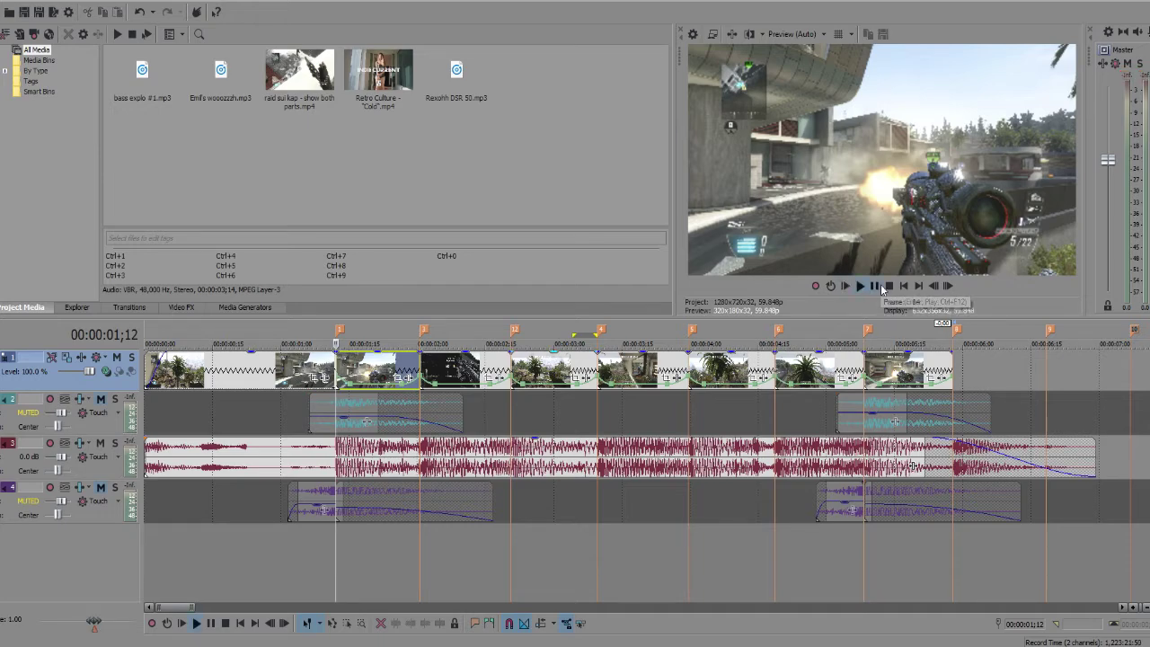
Finish reviewing the synced clips, and open Event Pan/Crop for the marker 1 clip with the cursor at its start
{"action": "left_click", "coordinate": [878, 285]}
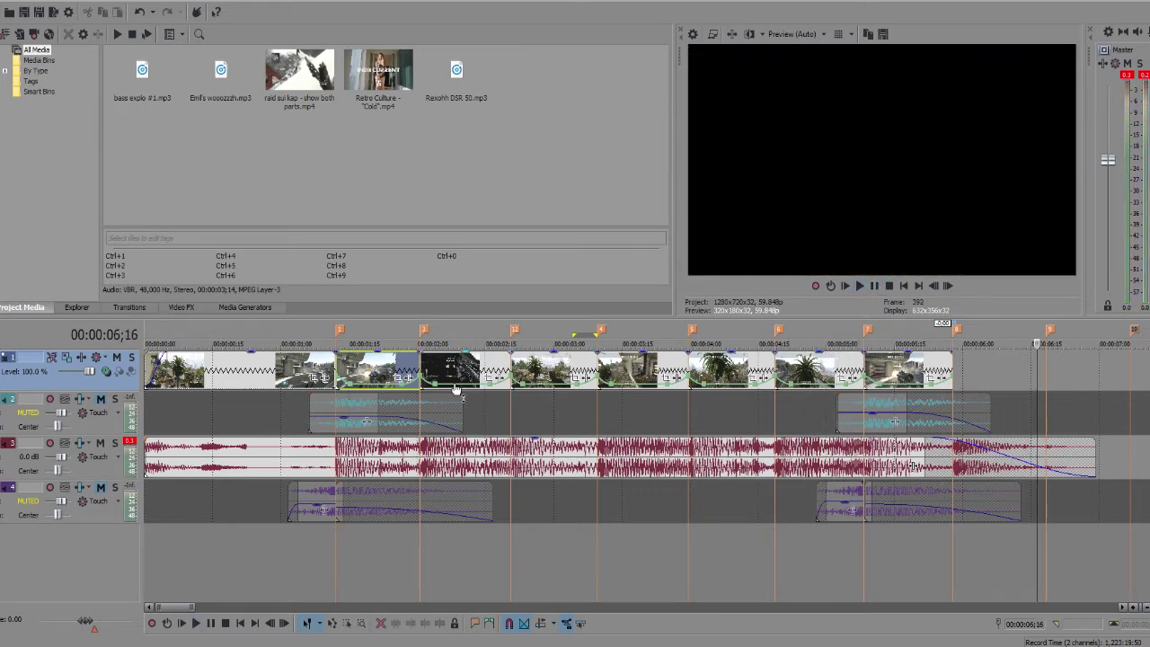
{"action": "left_click", "coordinate": [336, 374]}
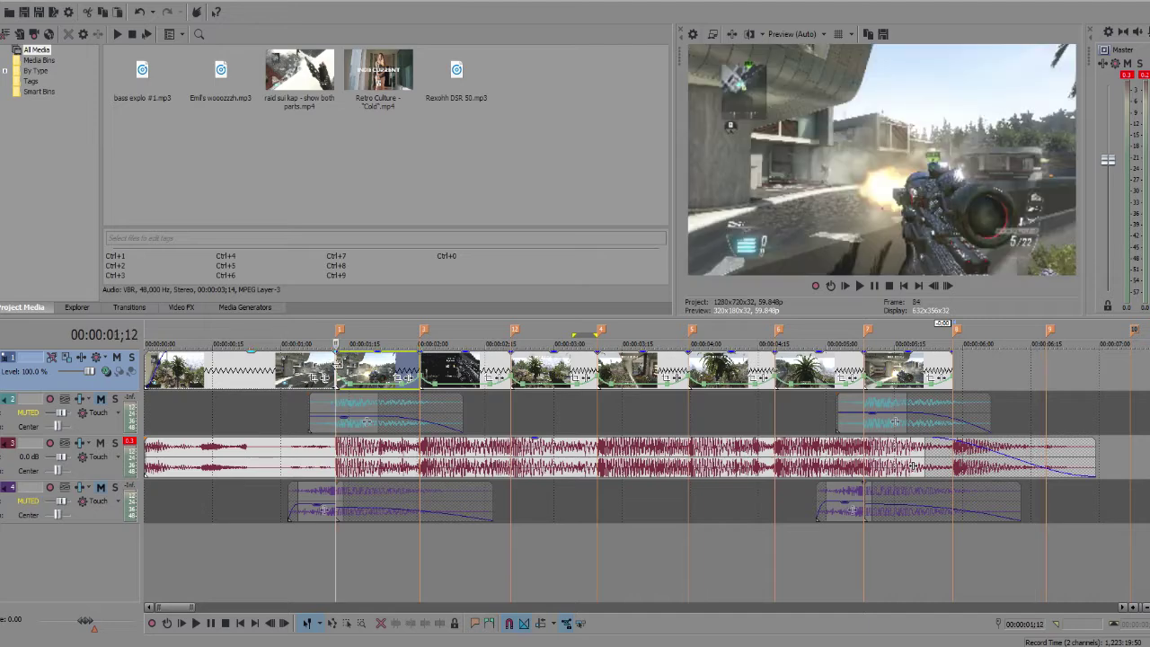
{"action": "left_click", "coordinate": [400, 384]}
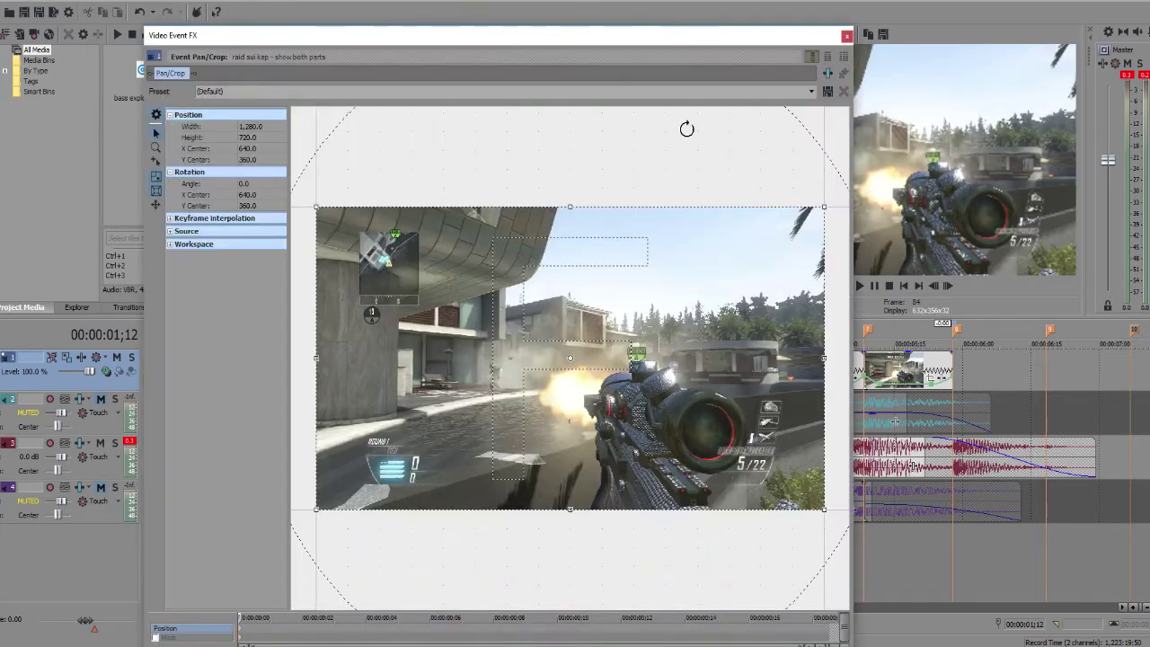
{"action": "left_click", "coordinate": [811, 93]}
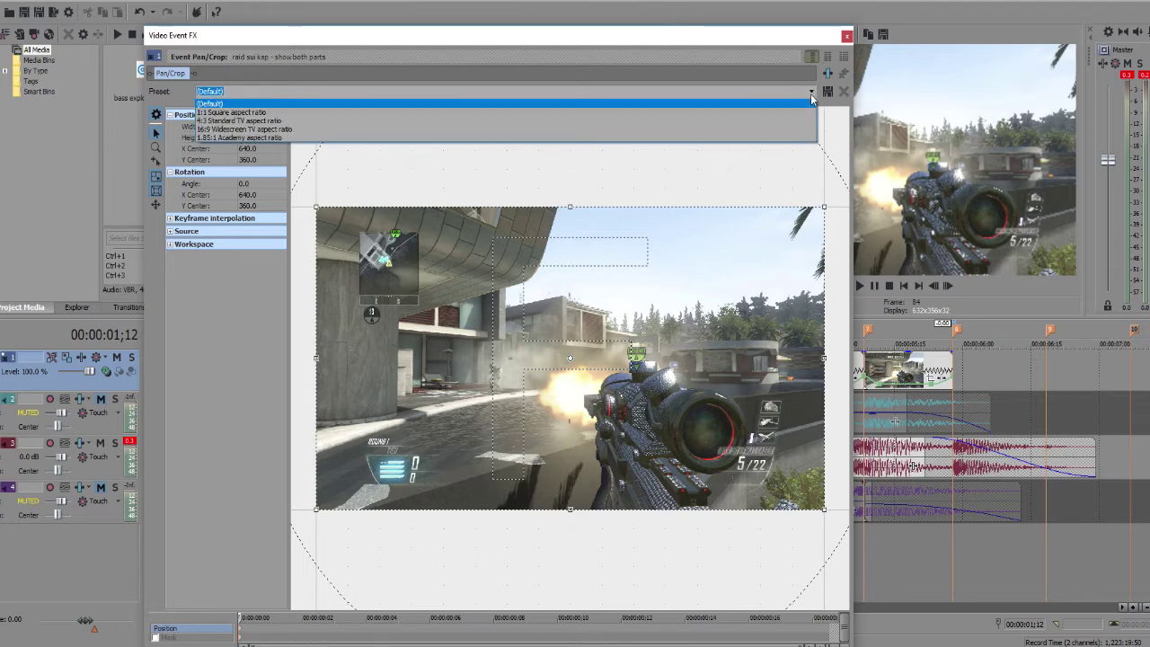
{"action": "left_click", "coordinate": [795, 112]}
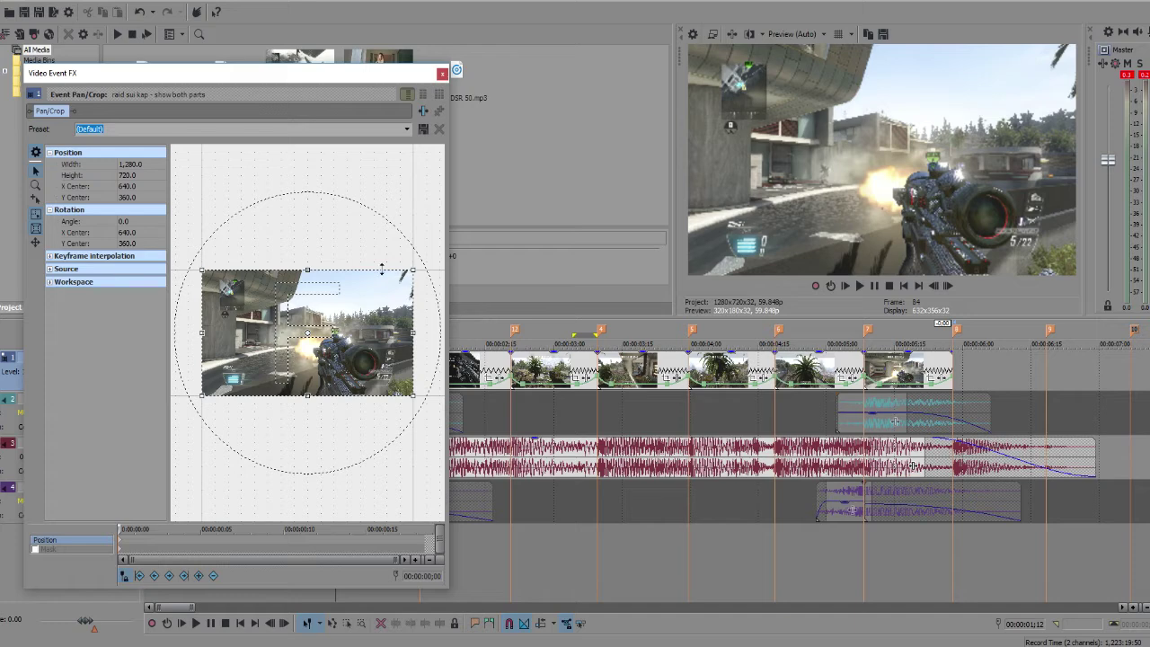
{"action": "left_click_drag", "start_coordinate": [414, 269], "coordinate": [281, 346]}
{"action": "right_click", "coordinate": [281, 346]}
{"action": "left_click", "coordinate": [298, 349]}
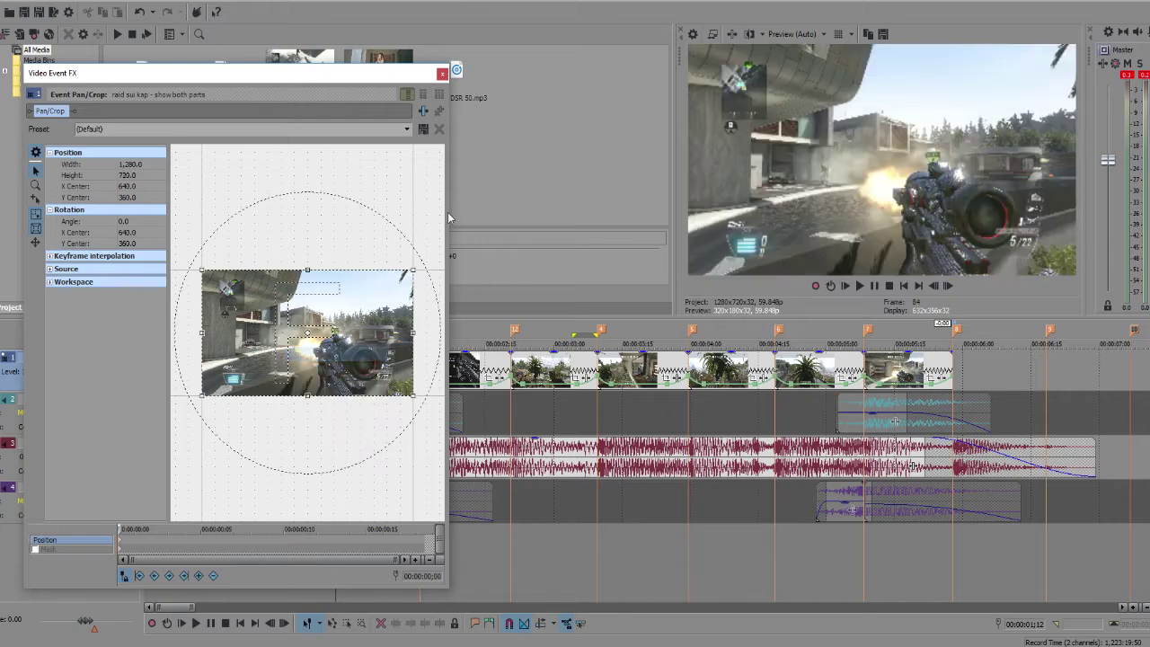
Shrink the crop frame around its centre to about 1,187 x 668, and set the first position keyframe to Fast interpolation
{"action": "left_click_drag", "start_coordinate": [414, 269], "coordinate": [413, 275]}
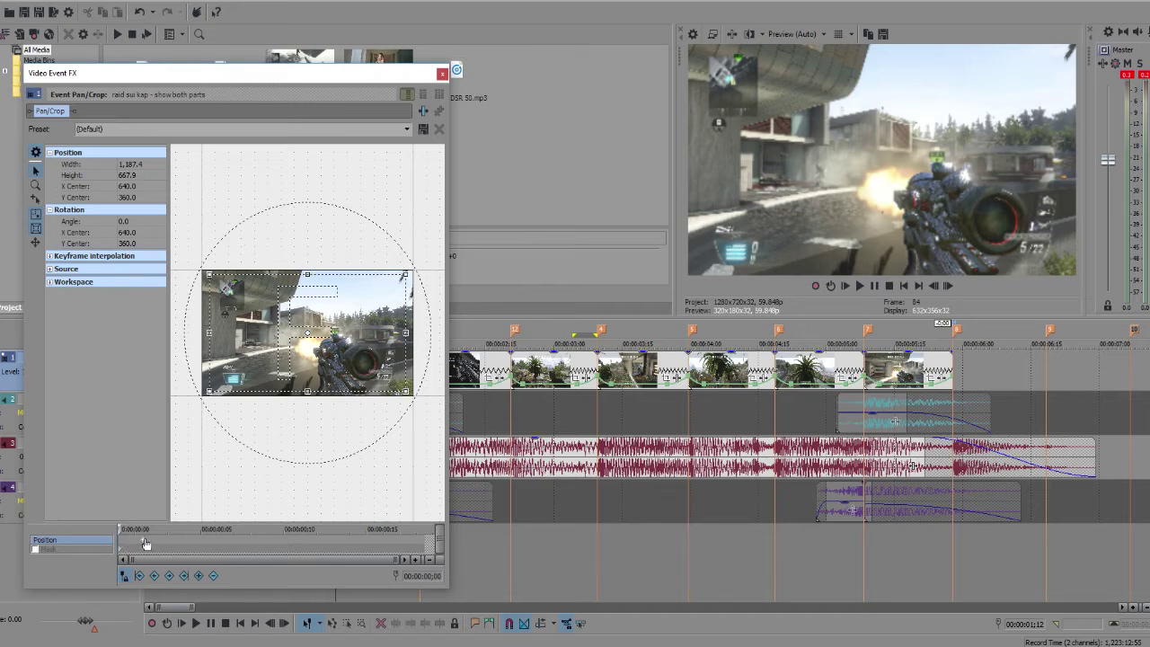
{"action": "right_click", "coordinate": [118, 544]}
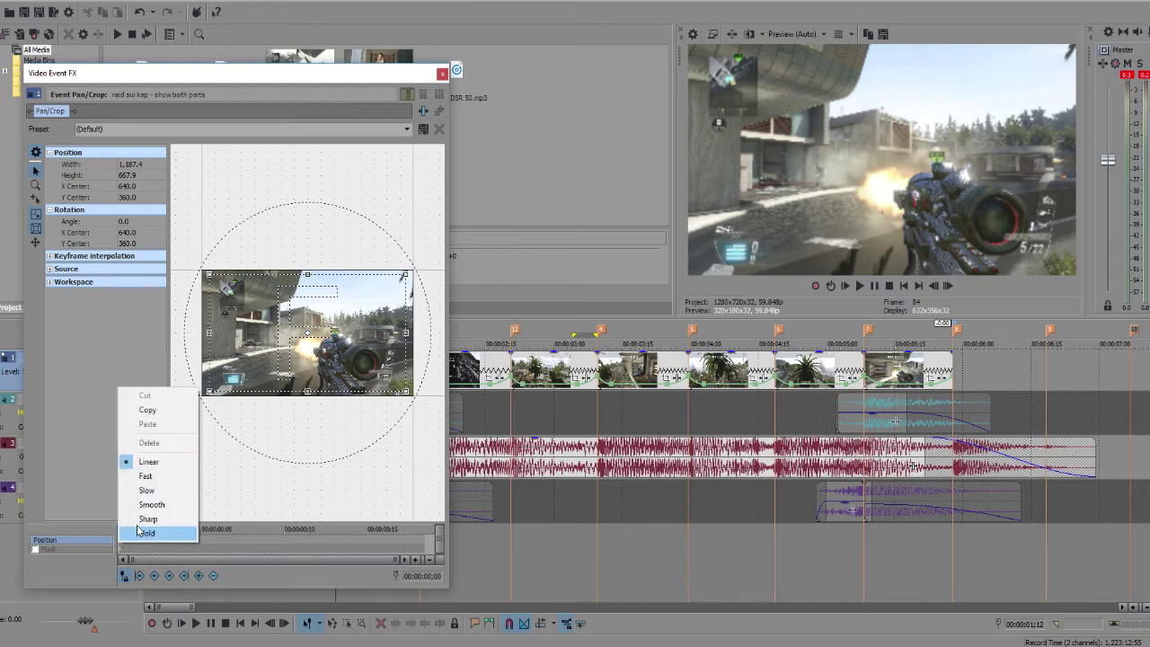
{"action": "left_click", "coordinate": [149, 476]}
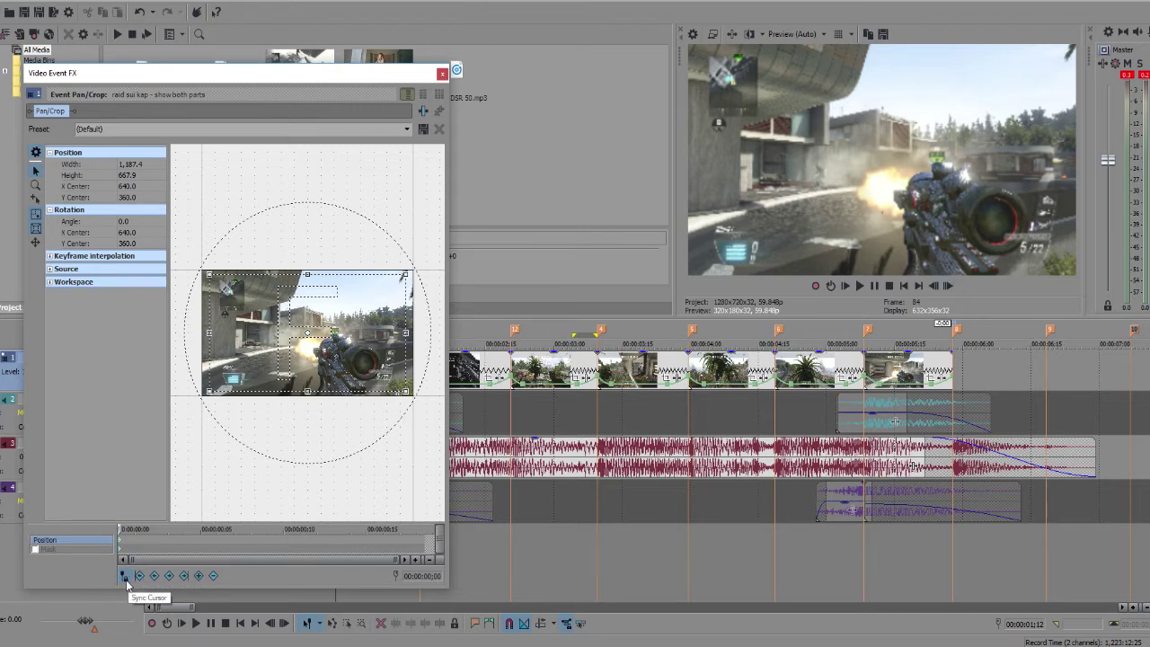
Keyframe a shake by rotating the crop frame to about -1.5° at 00:00:01:13 and about 1.5° at 00:00:01:14
{"action": "left_click", "coordinate": [949, 286]}
{"action": "left_click_drag", "start_coordinate": [409, 266], "coordinate": [402, 267]}
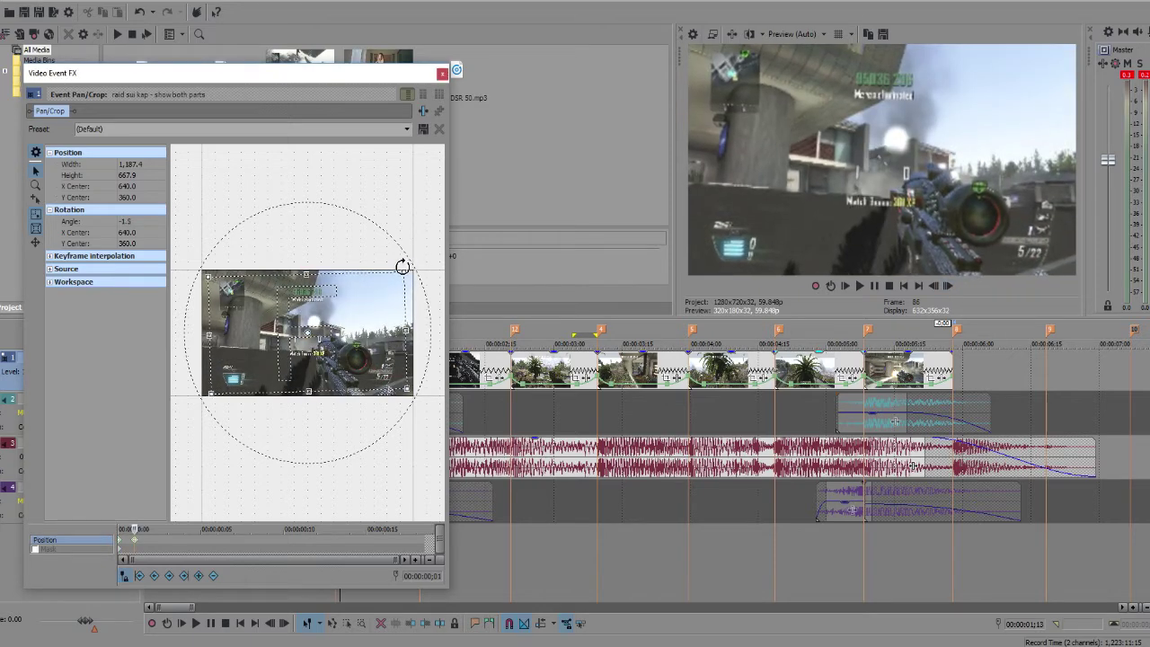
{"action": "left_click", "coordinate": [949, 285]}
{"action": "left_click", "coordinate": [949, 286]}
{"action": "left_click", "coordinate": [949, 286]}
{"action": "left_click_drag", "start_coordinate": [403, 244], "coordinate": [393, 262]}
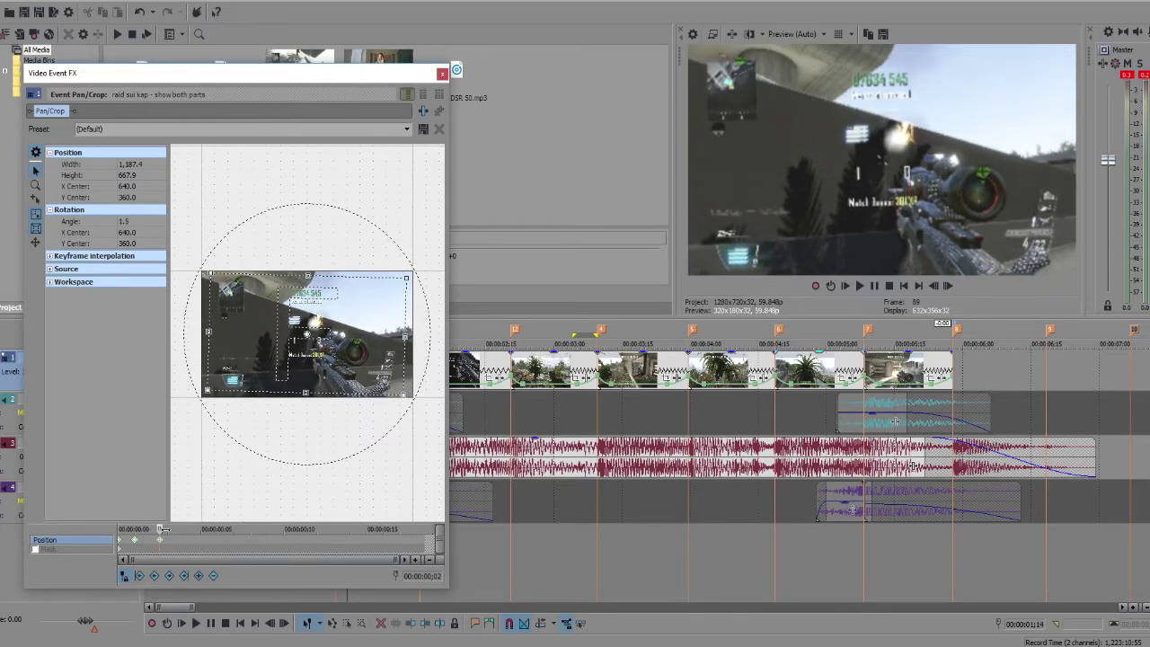
Keyframe the crop frame back to the full 1,280 x 720 with no rotation at the marker 1 clip's end
{"action": "left_click_drag", "start_coordinate": [162, 530], "coordinate": [383, 531]}
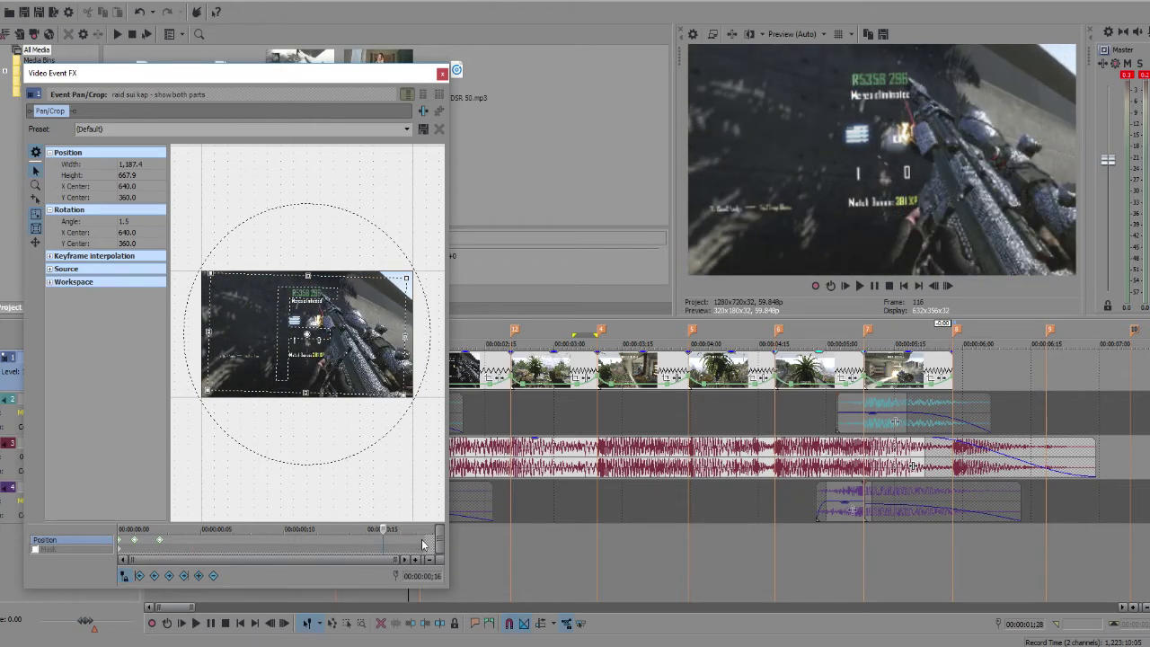
{"action": "left_click", "coordinate": [427, 539]}
{"action": "left_click", "coordinate": [425, 549]}
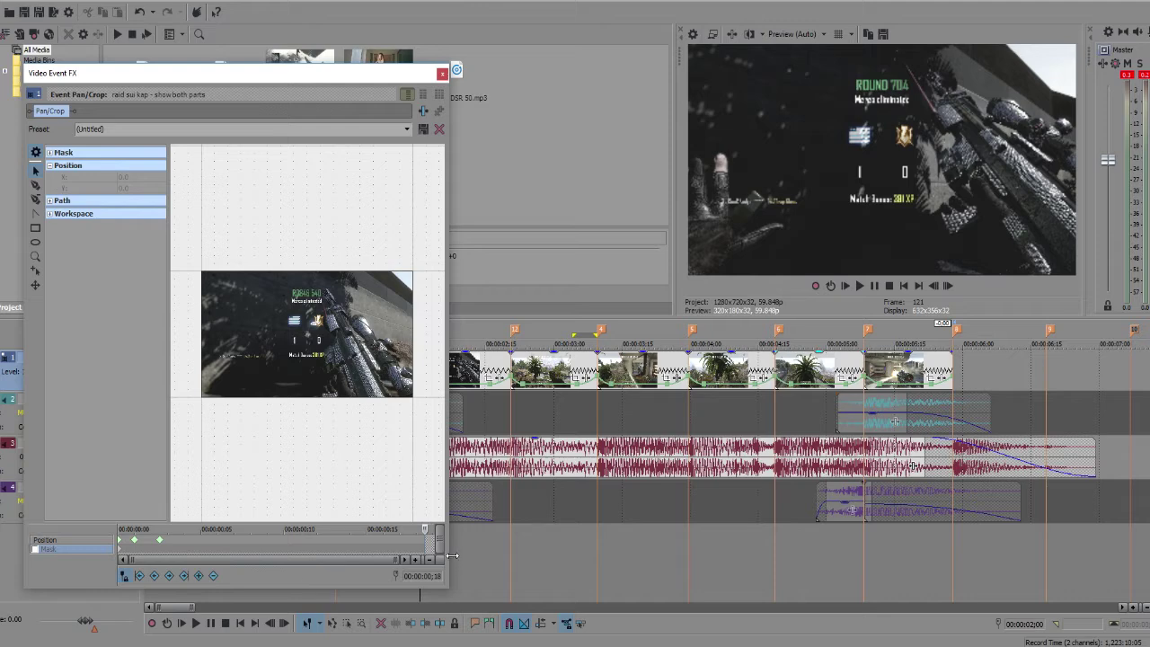
{"action": "left_click", "coordinate": [416, 543]}
{"action": "left_click", "coordinate": [425, 542]}
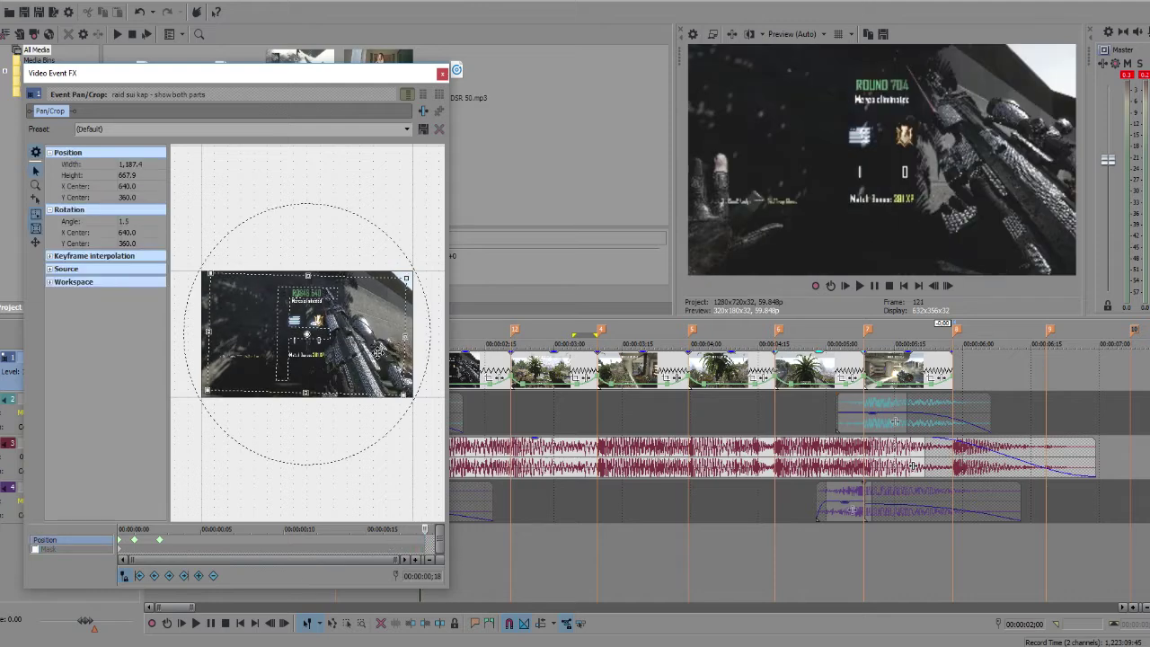
{"action": "right_click", "coordinate": [367, 331]}
{"action": "left_click", "coordinate": [388, 344]}
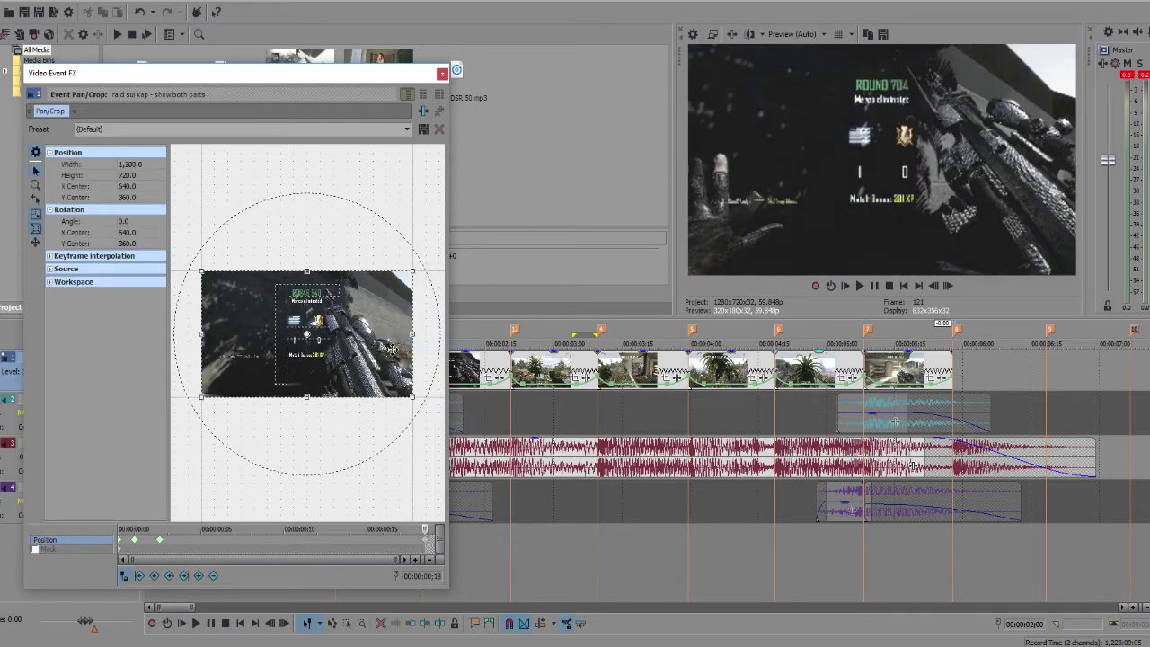
{"action": "left_click", "coordinate": [441, 72]}
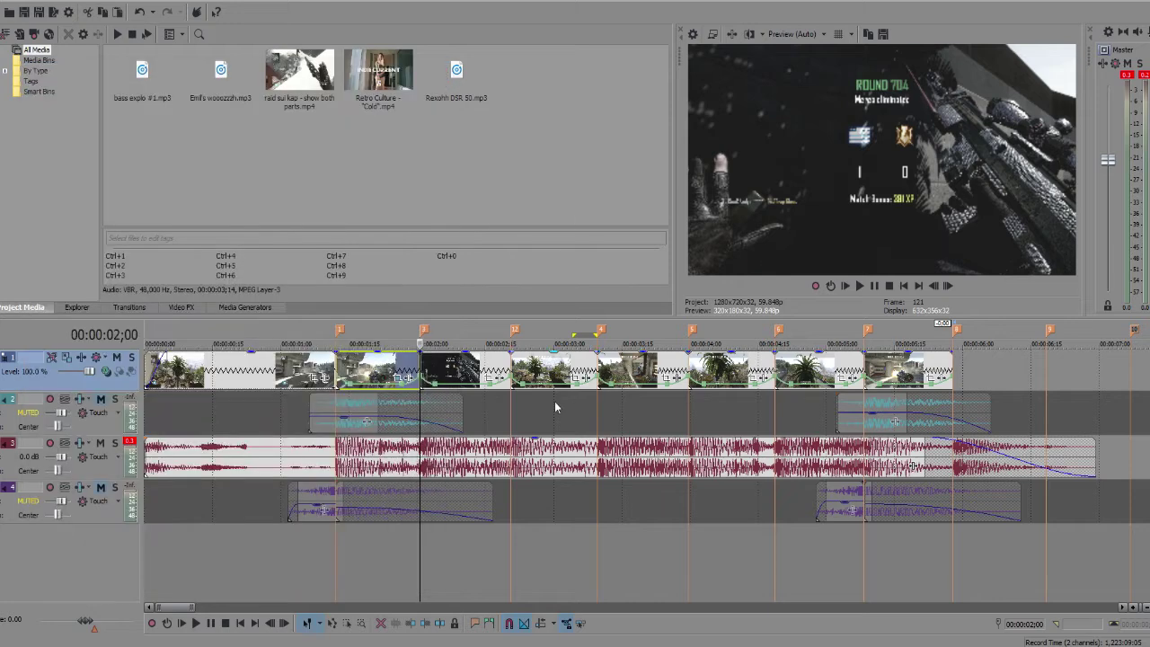
Reopen Event Pan/Crop at the start of the marker 1 clip, and save its crop as the preset "shot"
{"action": "left_click", "coordinate": [427, 372]}
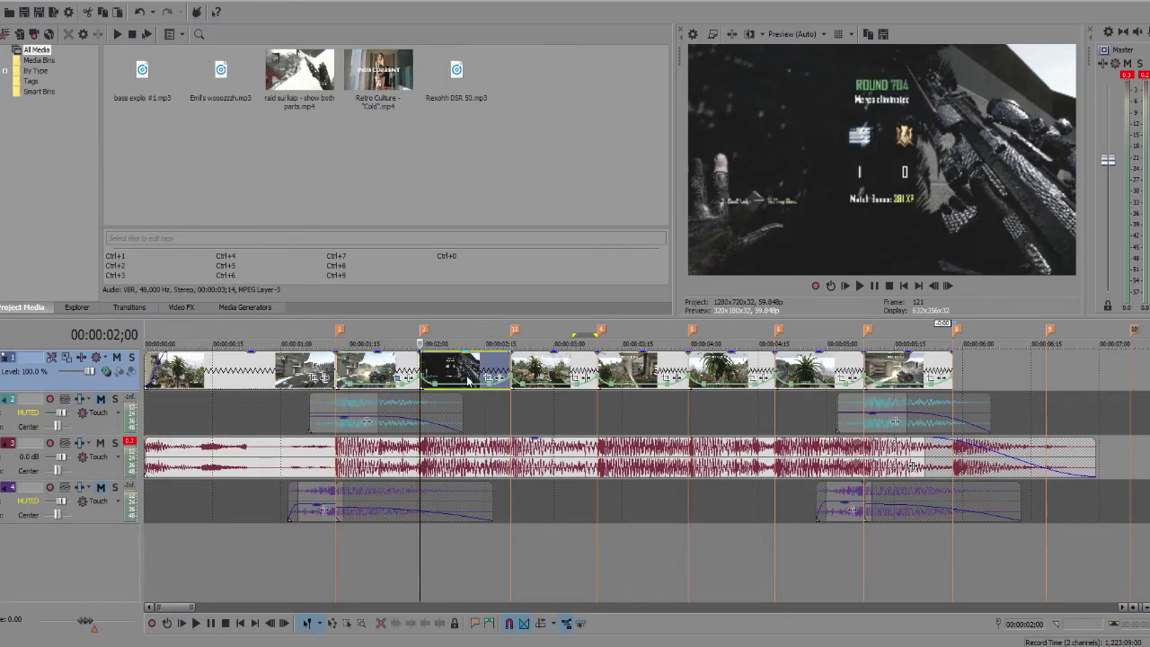
{"action": "left_click", "coordinate": [336, 368]}
{"action": "left_click", "coordinate": [407, 378]}
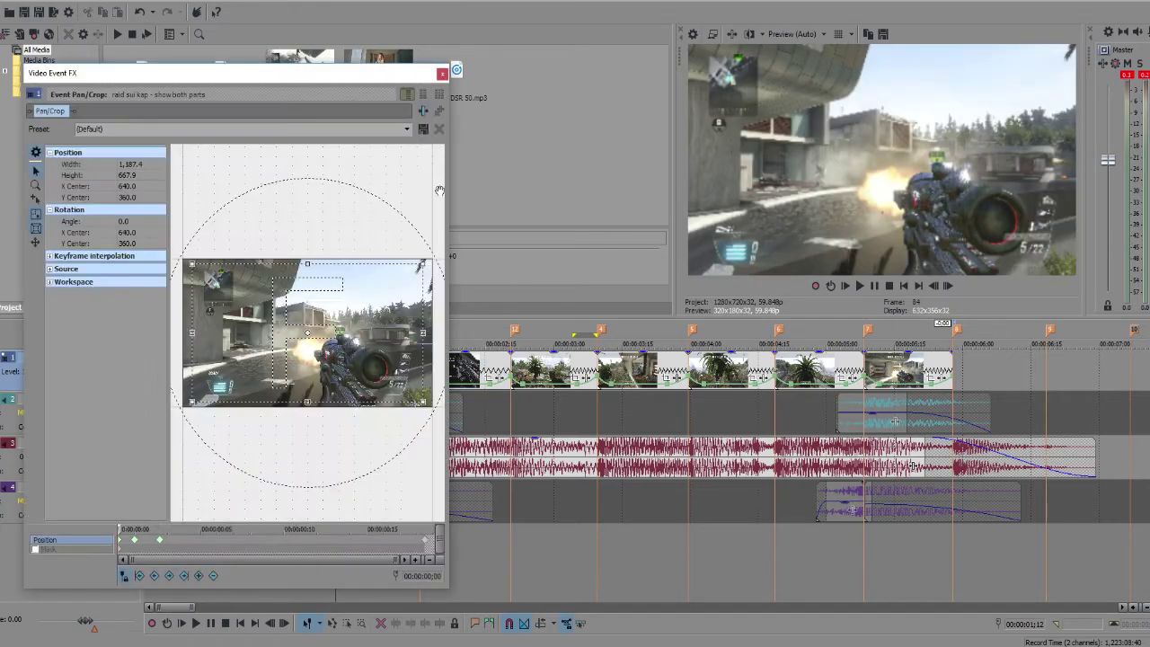
{"action": "left_click", "coordinate": [406, 129]}
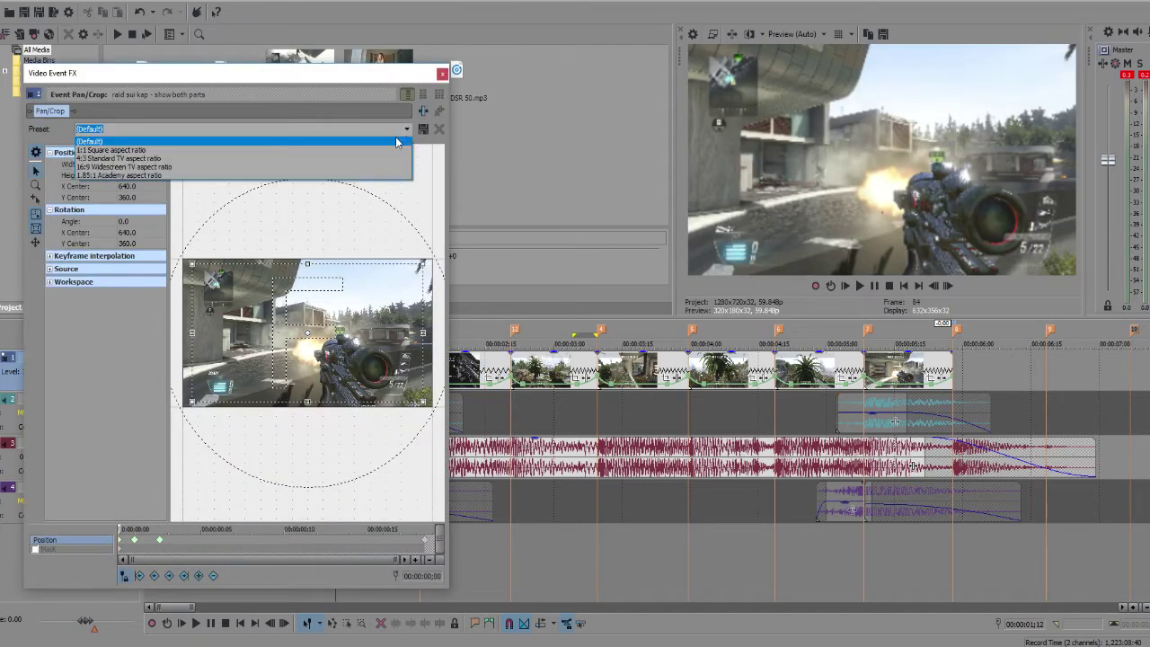
{"action": "left_click", "coordinate": [381, 132]}
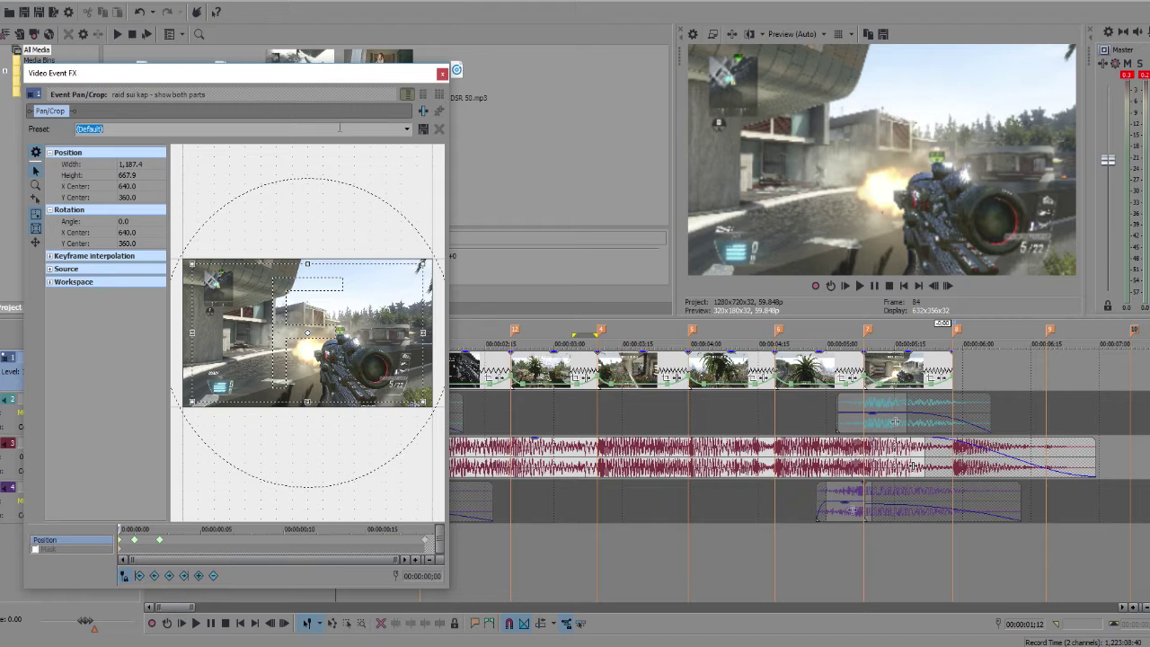
{"action": "type", "text": "shot"}
{"action": "left_click_drag", "start_coordinate": [142, 128], "coordinate": [64, 131]}
{"action": "left_click", "coordinate": [421, 130]}
{"action": "left_click", "coordinate": [408, 132]}
{"action": "left_click", "coordinate": [407, 131]}
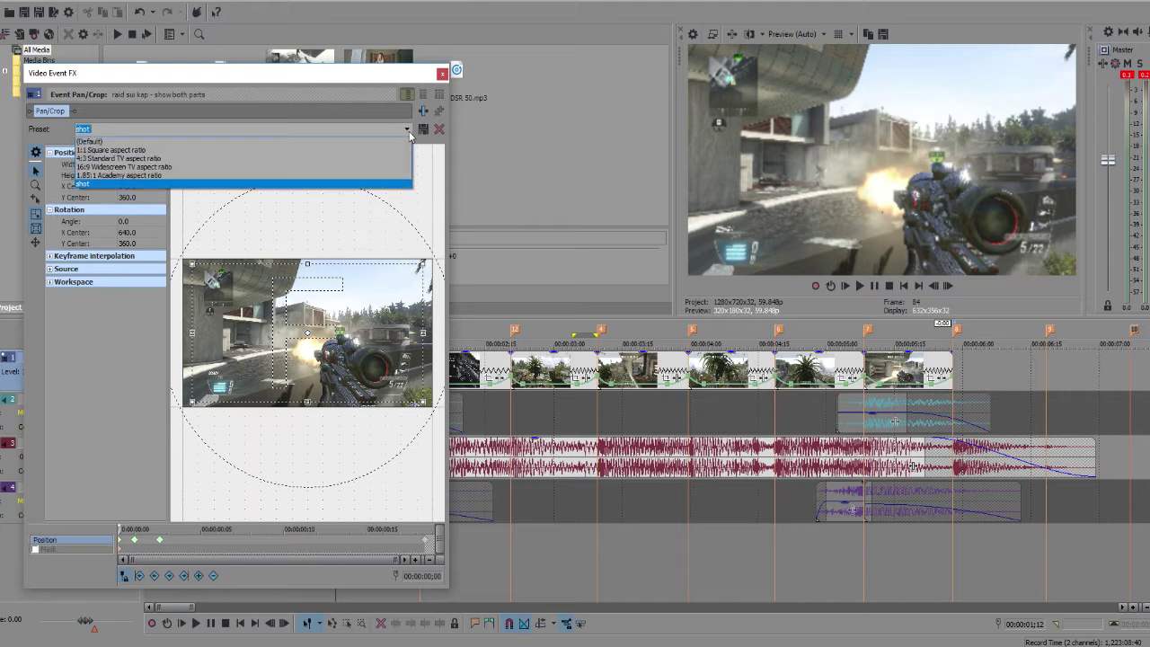
{"action": "left_click", "coordinate": [315, 201]}
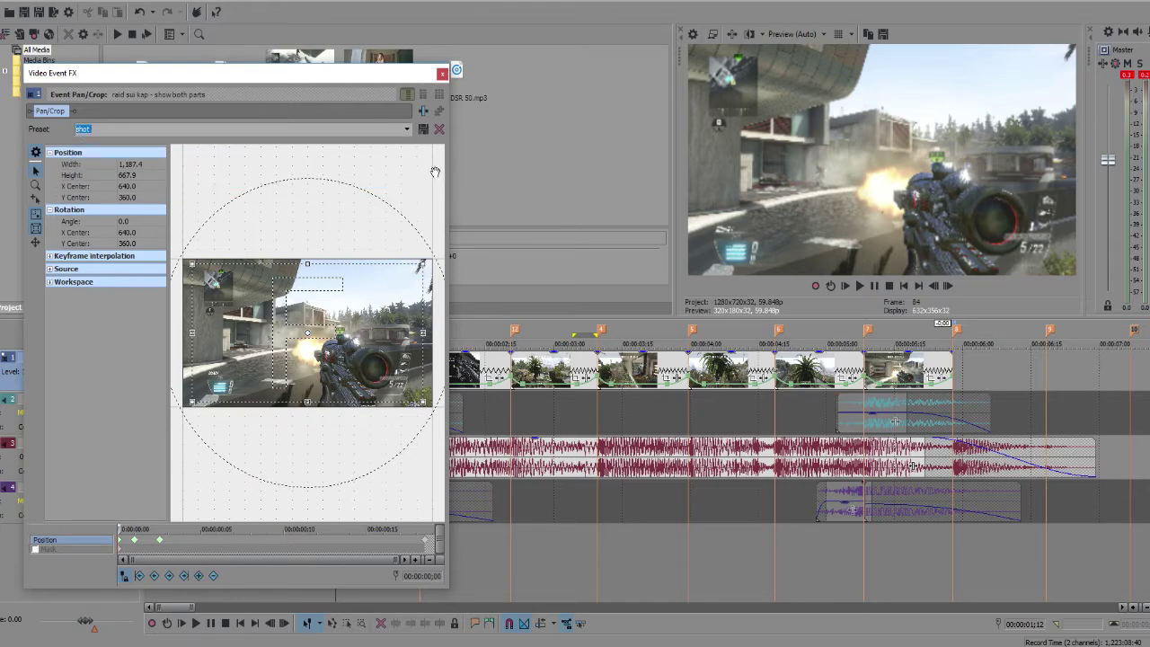
{"action": "left_click", "coordinate": [441, 73]}
Crop the start of the clip at 00:00:02:00 to about 1,217 x 685, rotated about -0.9°, with Fast interpolation
{"action": "left_click", "coordinate": [420, 368]}
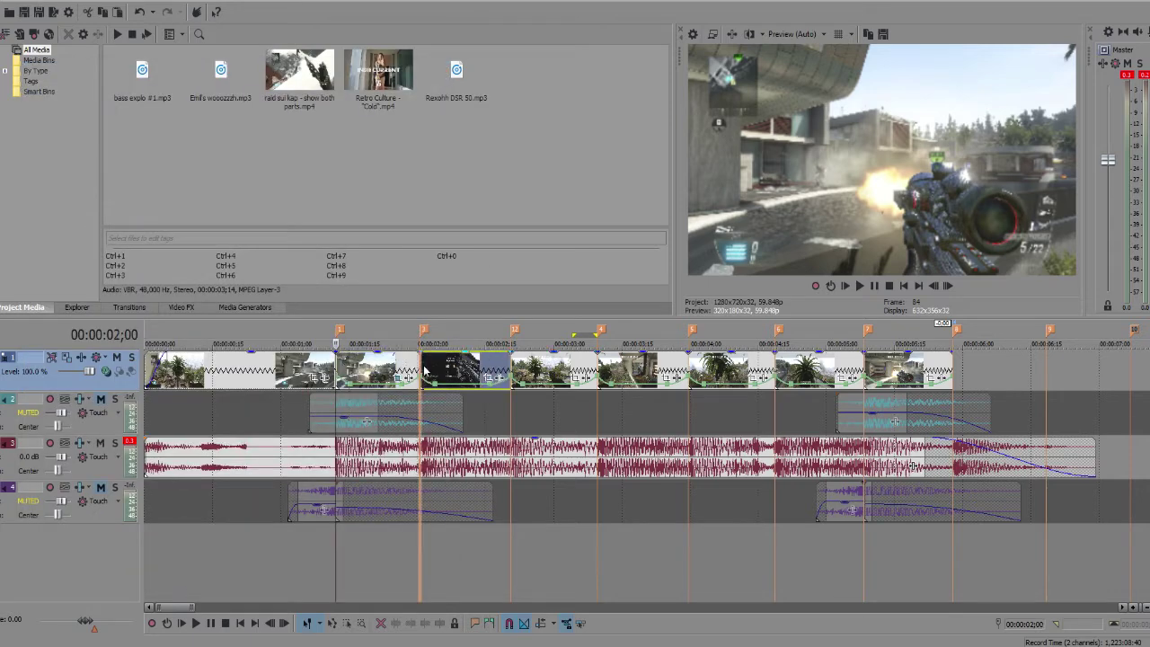
{"action": "left_click", "coordinate": [487, 379]}
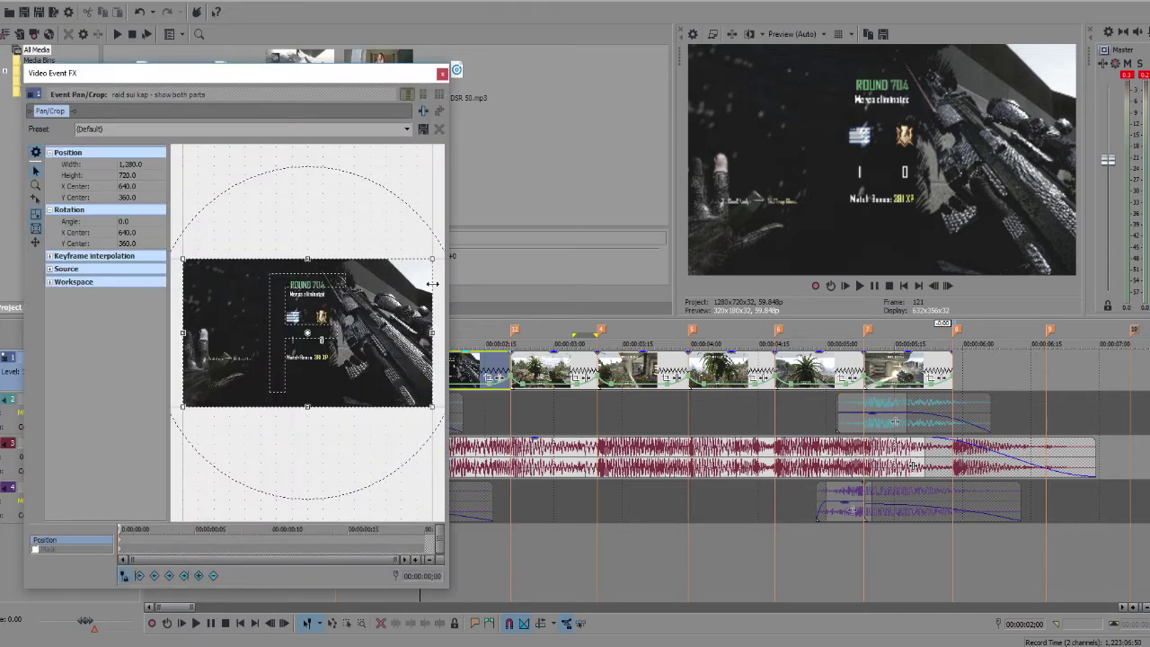
{"action": "left_click_drag", "start_coordinate": [435, 258], "coordinate": [428, 261]}
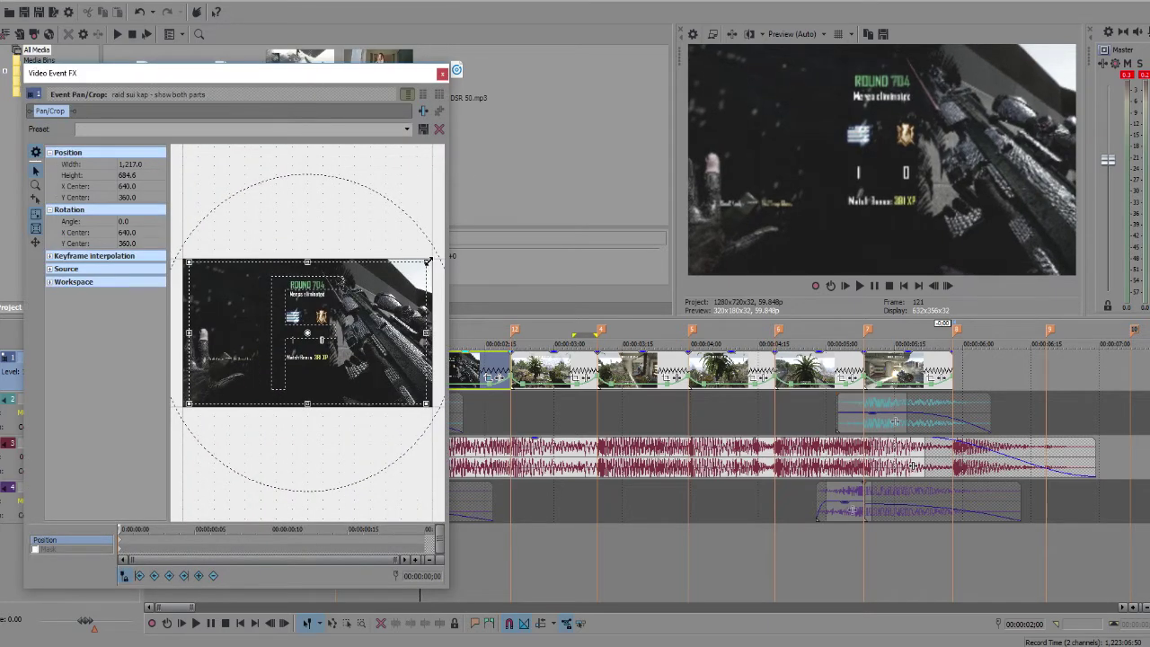
{"action": "right_click", "coordinate": [122, 546]}
{"action": "left_click", "coordinate": [153, 483]}
{"action": "left_click_drag", "start_coordinate": [420, 248], "coordinate": [418, 249]}
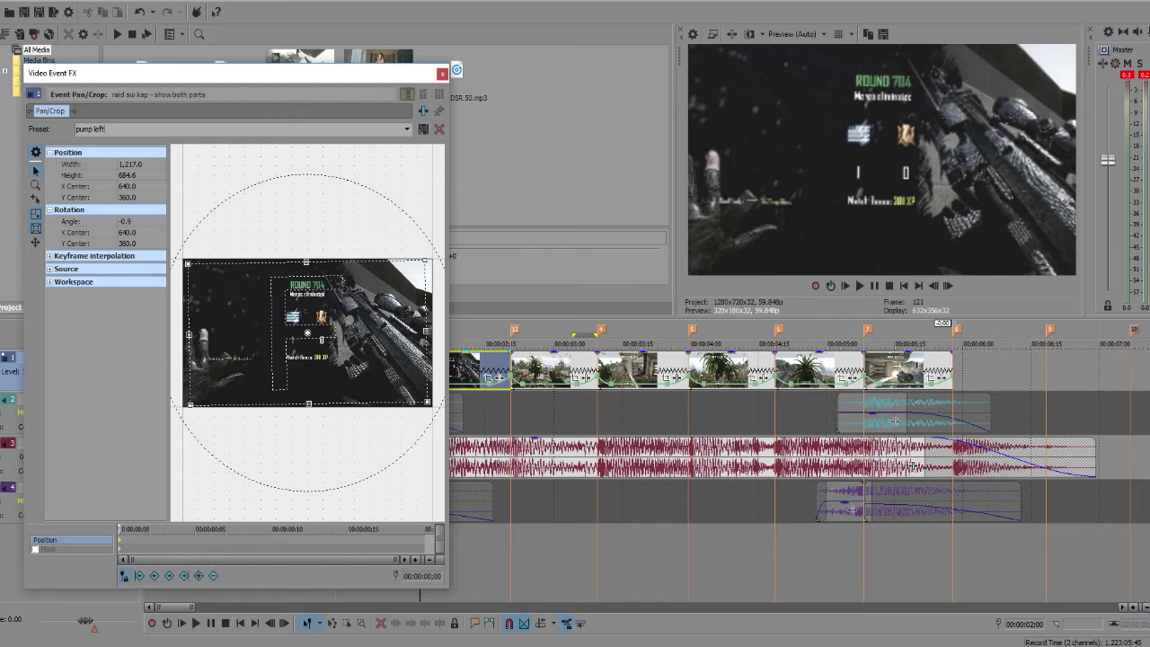
Save this crop as the preset "pump left", and restore the full frame at the clip's end
{"action": "left_click", "coordinate": [408, 132]}
{"action": "left_click", "coordinate": [411, 185]}
{"action": "left_click", "coordinate": [425, 542]}
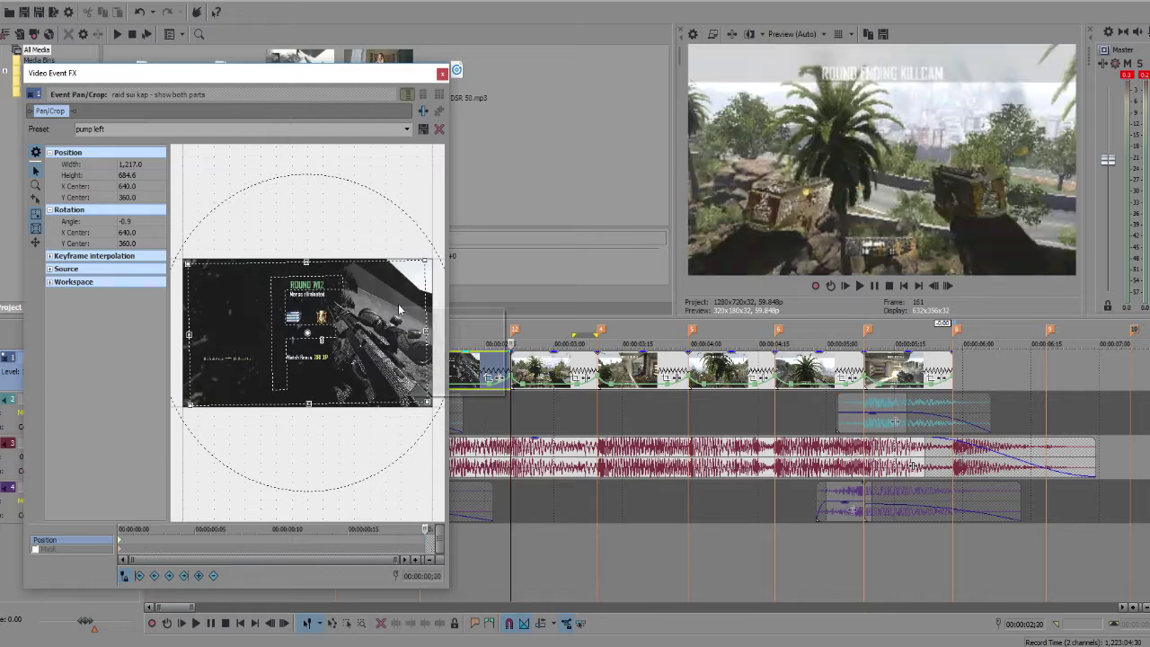
{"action": "left_click", "coordinate": [441, 74]}
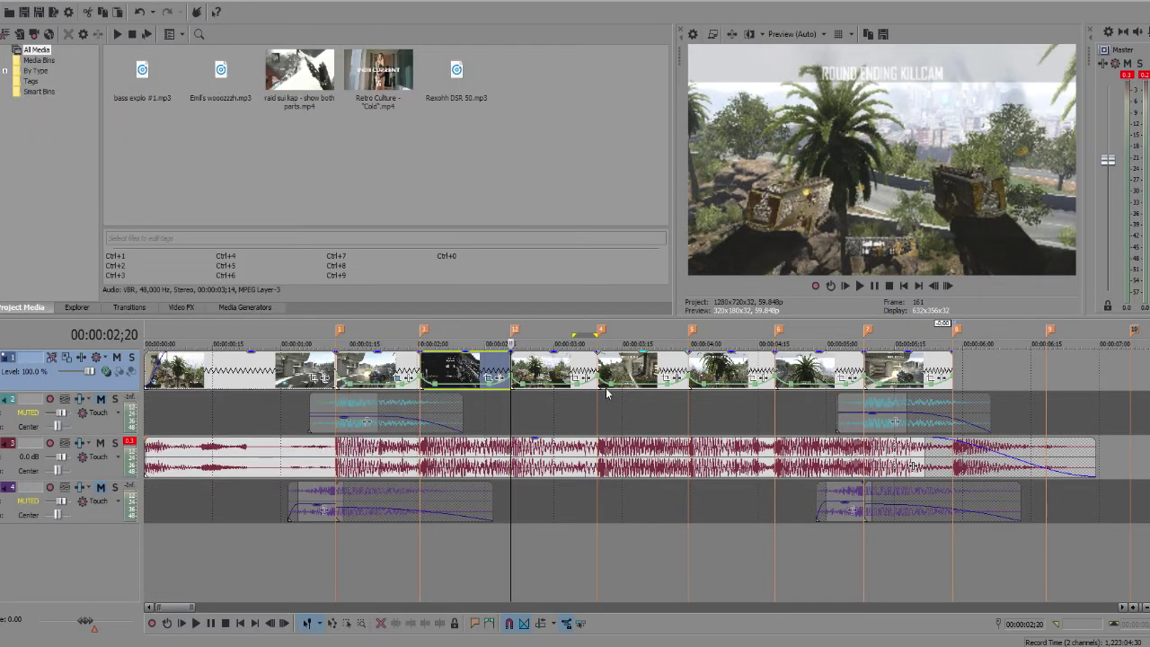
Crop the start of the marker 12 clip to about 1,224 x 689, rotated about 0.7°, and save it as the preset "pump right"
{"action": "left_click", "coordinate": [576, 378]}
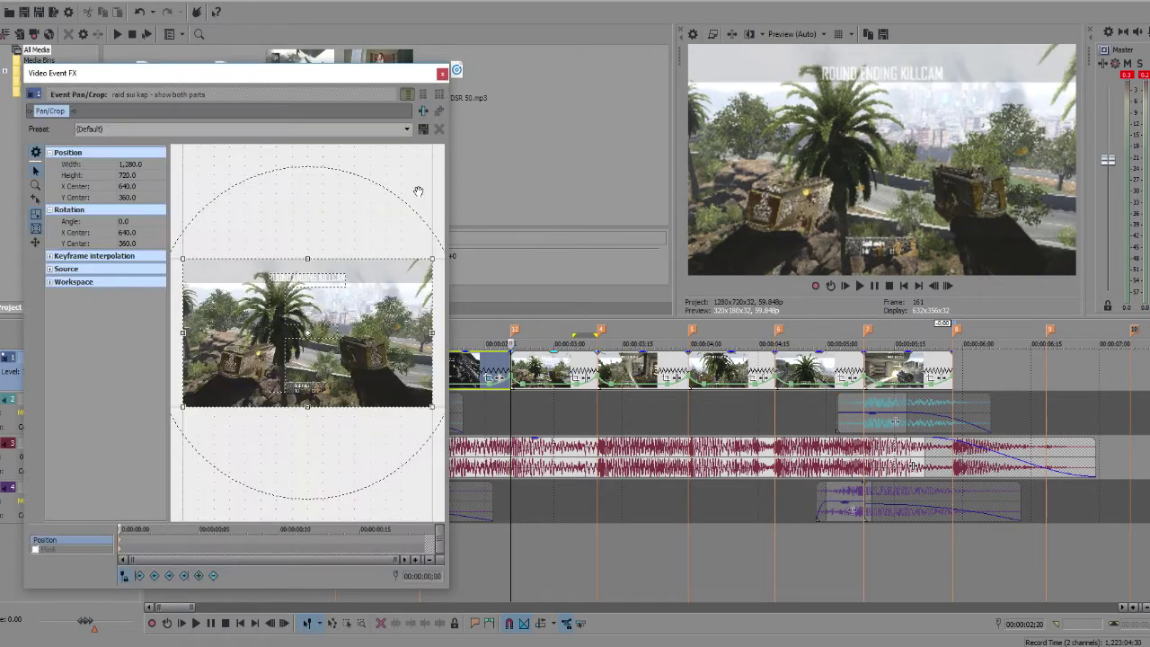
{"action": "left_click", "coordinate": [407, 128]}
{"action": "left_click", "coordinate": [409, 133]}
{"action": "left_click_drag", "start_coordinate": [430, 259], "coordinate": [425, 259]}
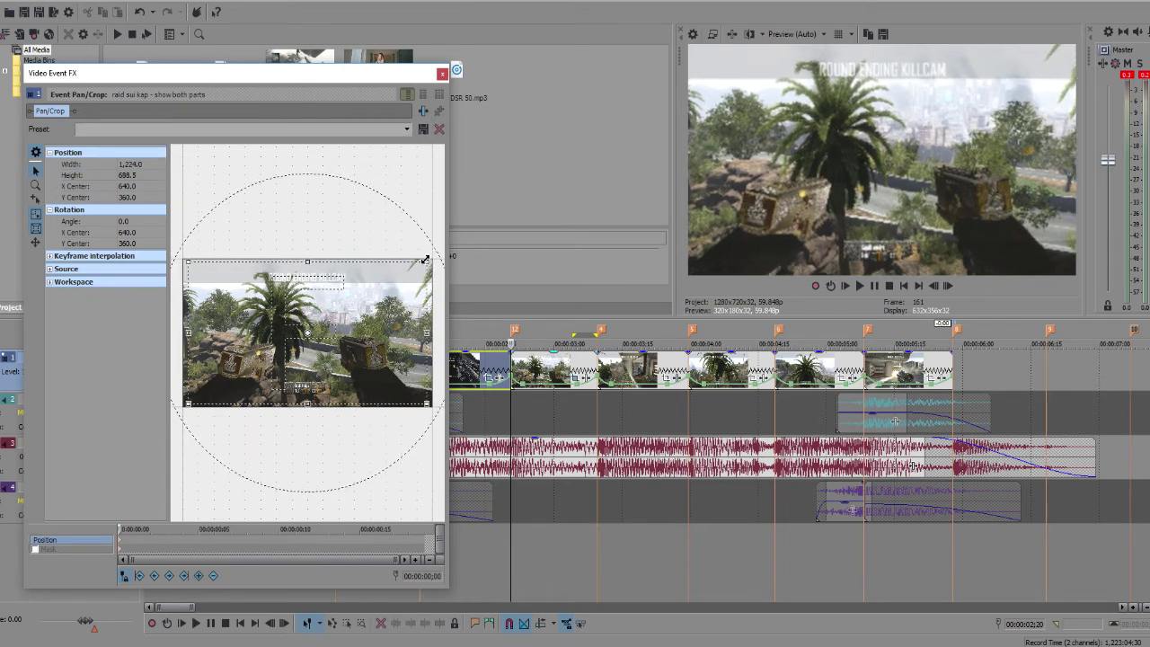
{"action": "left_click_drag", "start_coordinate": [425, 256], "coordinate": [426, 254]}
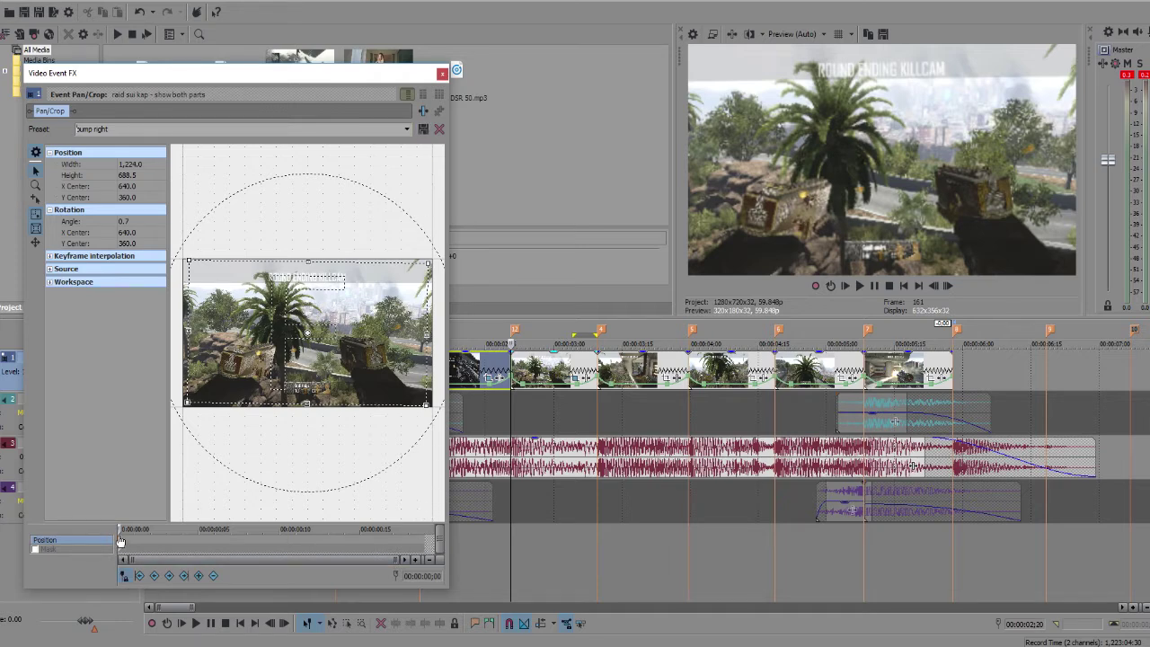
Set the marker 12 clip's first position keyframe to Fast, and restore the full 1,280 x 720 frame at its end
{"action": "right_click", "coordinate": [119, 540]}
{"action": "left_click", "coordinate": [144, 474]}
{"action": "left_click", "coordinate": [424, 546]}
{"action": "right_click", "coordinate": [386, 352]}
{"action": "left_click", "coordinate": [406, 358]}
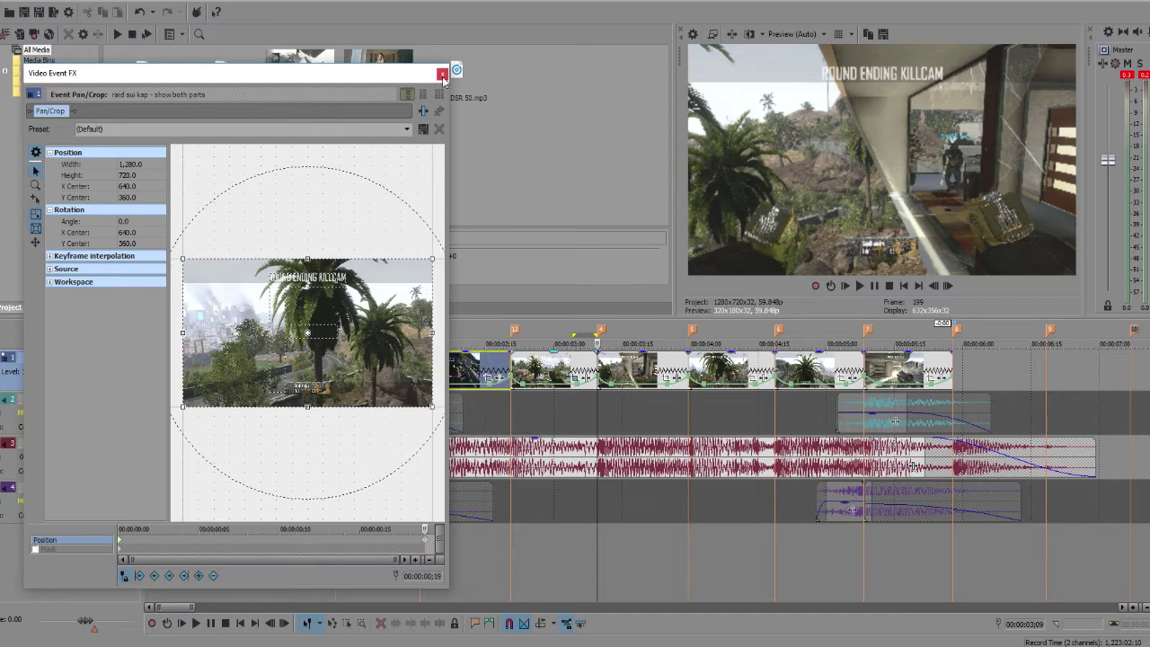
{"action": "left_click", "coordinate": [441, 73]}
Open Event Pan/Crop for the marker 4 clip with the cursor at its start, and bring up the saved presets
{"action": "left_click", "coordinate": [661, 381]}
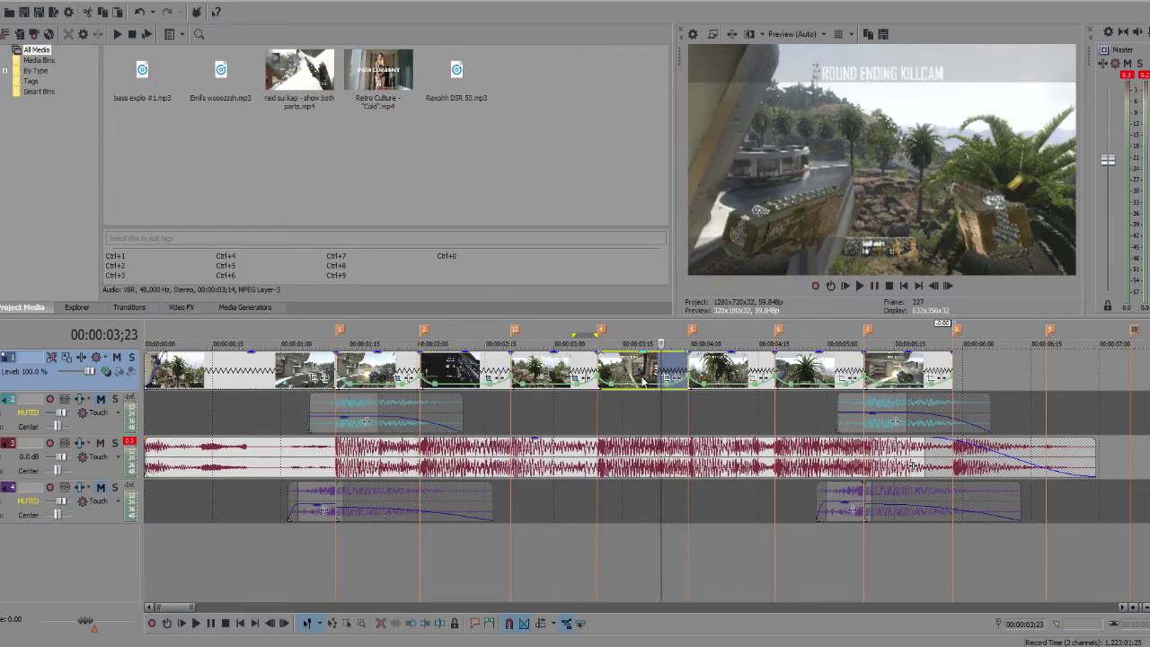
{"action": "left_click", "coordinate": [597, 373]}
{"action": "left_click", "coordinate": [670, 377]}
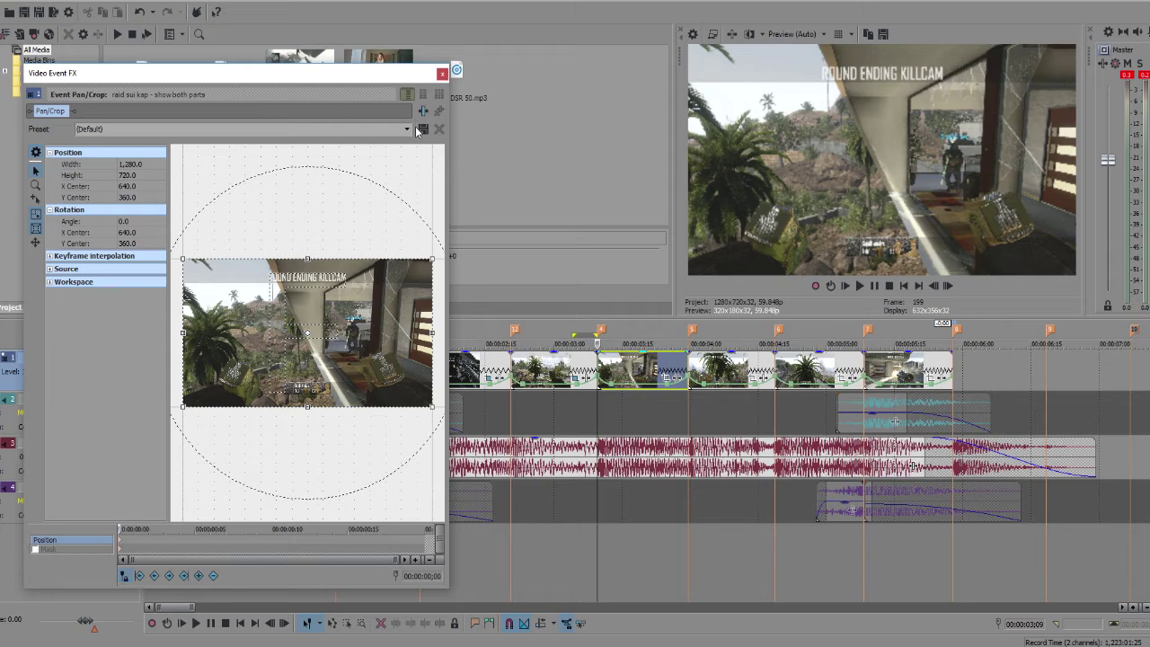
{"action": "left_click", "coordinate": [407, 130]}
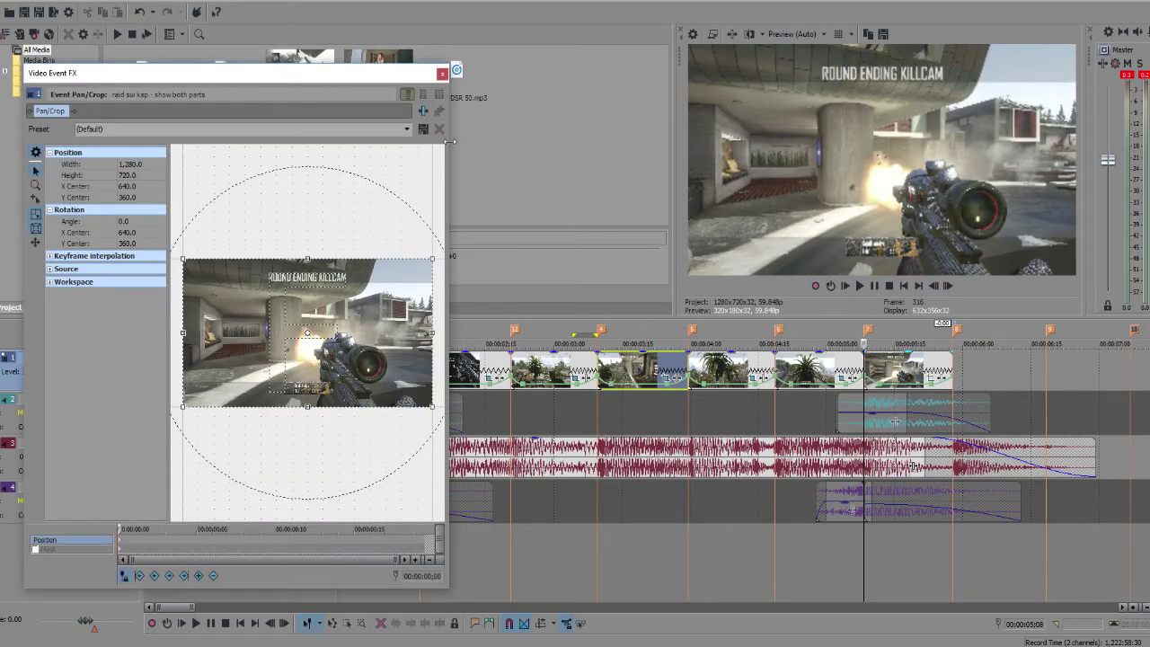
Apply the "shot" preset at the start of the marker 7 clip, and rotate the crop frame to about -1.6° at frame 318
{"action": "left_click", "coordinate": [407, 128]}
{"action": "left_click", "coordinate": [362, 183]}
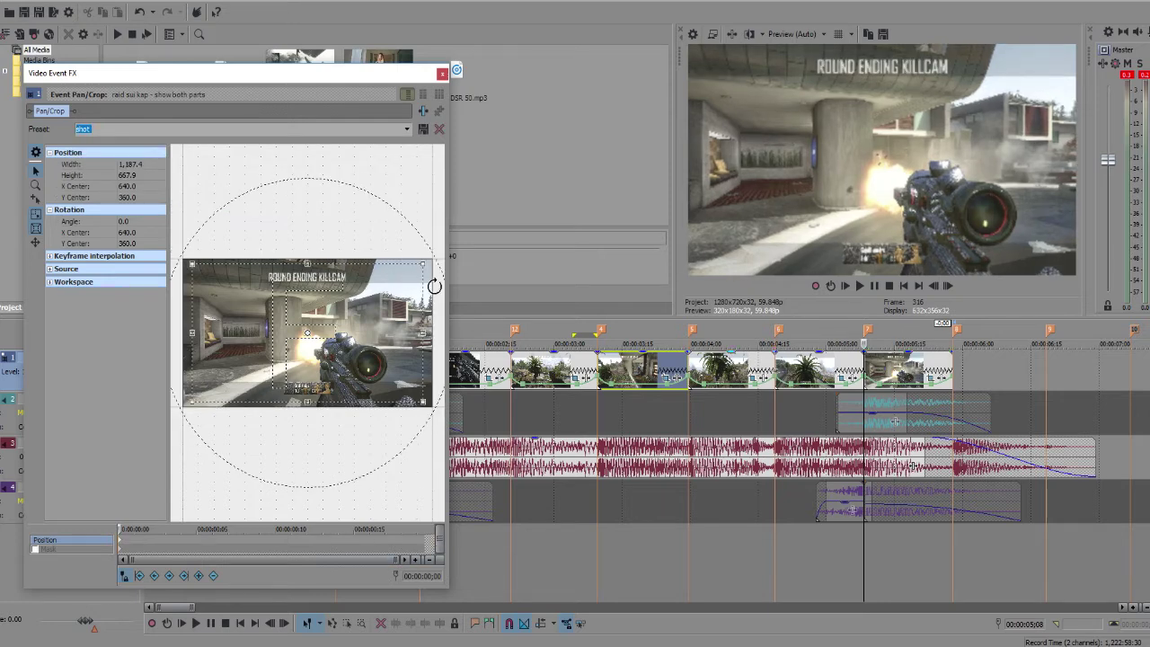
{"action": "left_click", "coordinate": [948, 287]}
{"action": "left_click", "coordinate": [948, 286]}
{"action": "left_click_drag", "start_coordinate": [427, 249], "coordinate": [419, 249]}
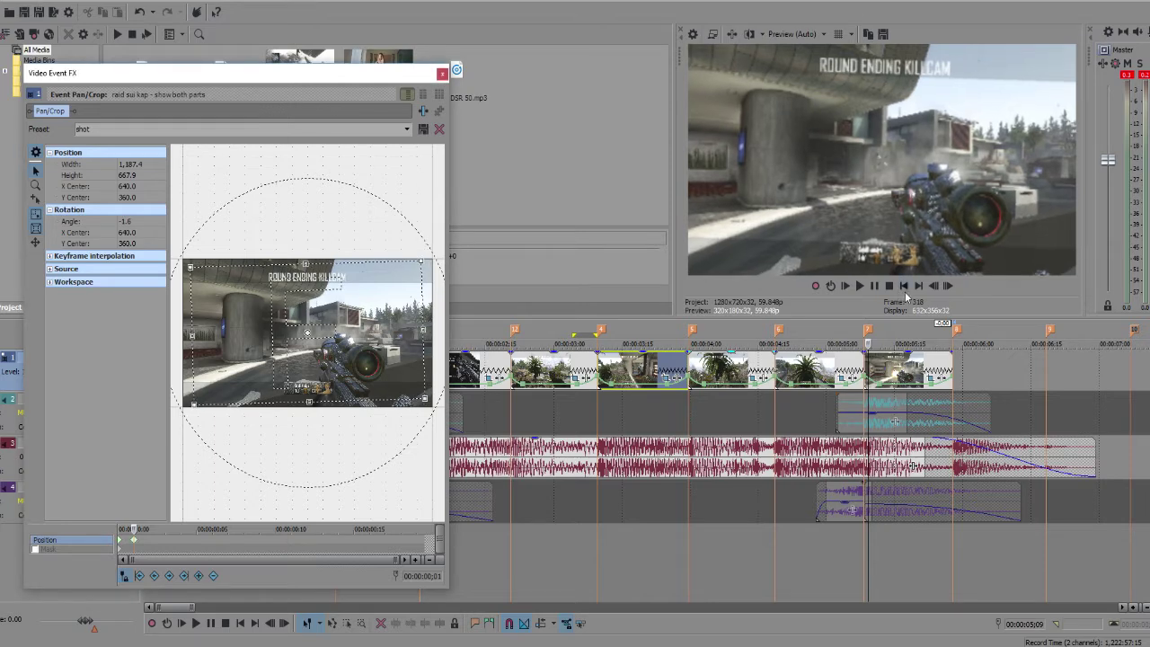
Keyframe the opposite tilt on the marker 7 clip by rotating the crop frame to about 1.3° at frame 321
{"action": "left_click", "coordinate": [945, 288]}
{"action": "left_click", "coordinate": [946, 288]}
{"action": "left_click", "coordinate": [945, 288]}
{"action": "left_click_drag", "start_coordinate": [418, 241], "coordinate": [425, 247]}
Restore the full crop frame at the end of the marker 7 clip, and close Event Pan/Crop
{"action": "left_click", "coordinate": [426, 542]}
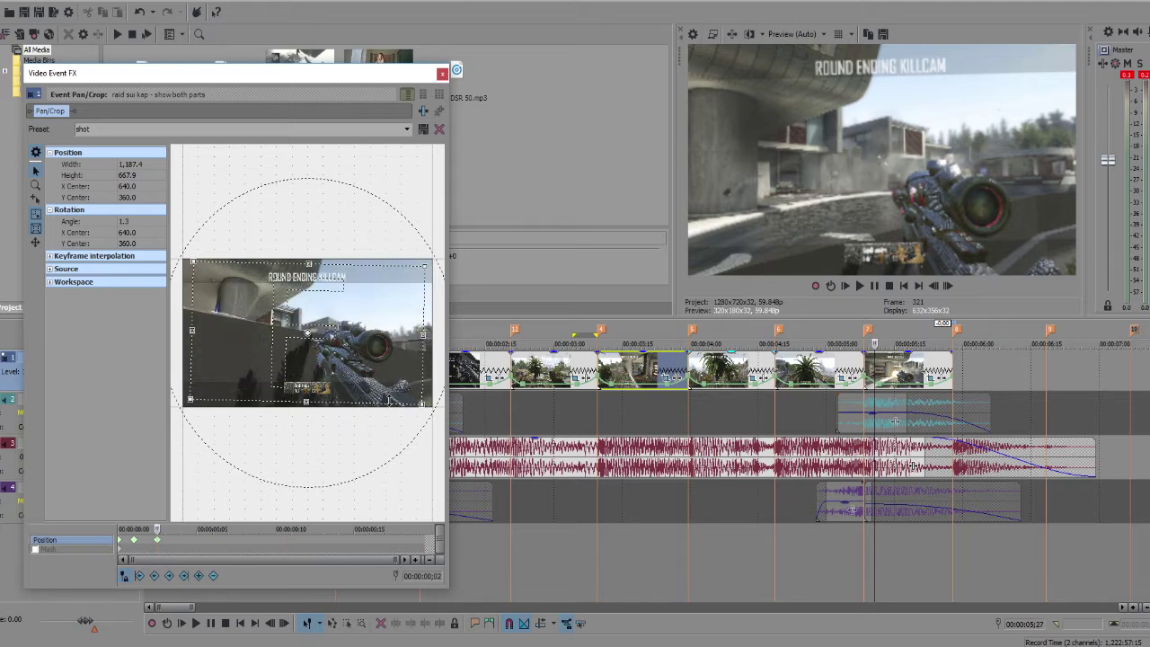
{"action": "right_click", "coordinate": [383, 341]}
{"action": "left_click", "coordinate": [401, 347]}
{"action": "left_click", "coordinate": [441, 74]}
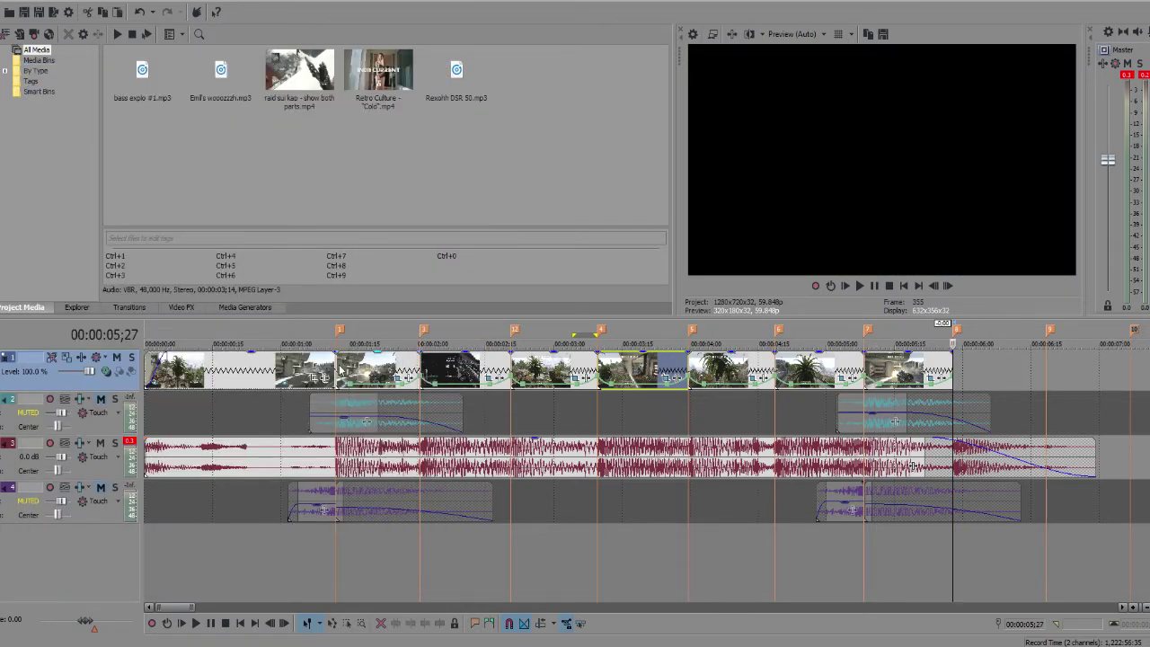
Crop the start of the first clip to about 1,165 x 656, rotated about -2.2°, and move to its end at 00:00:01:12
{"action": "left_click", "coordinate": [342, 368]}
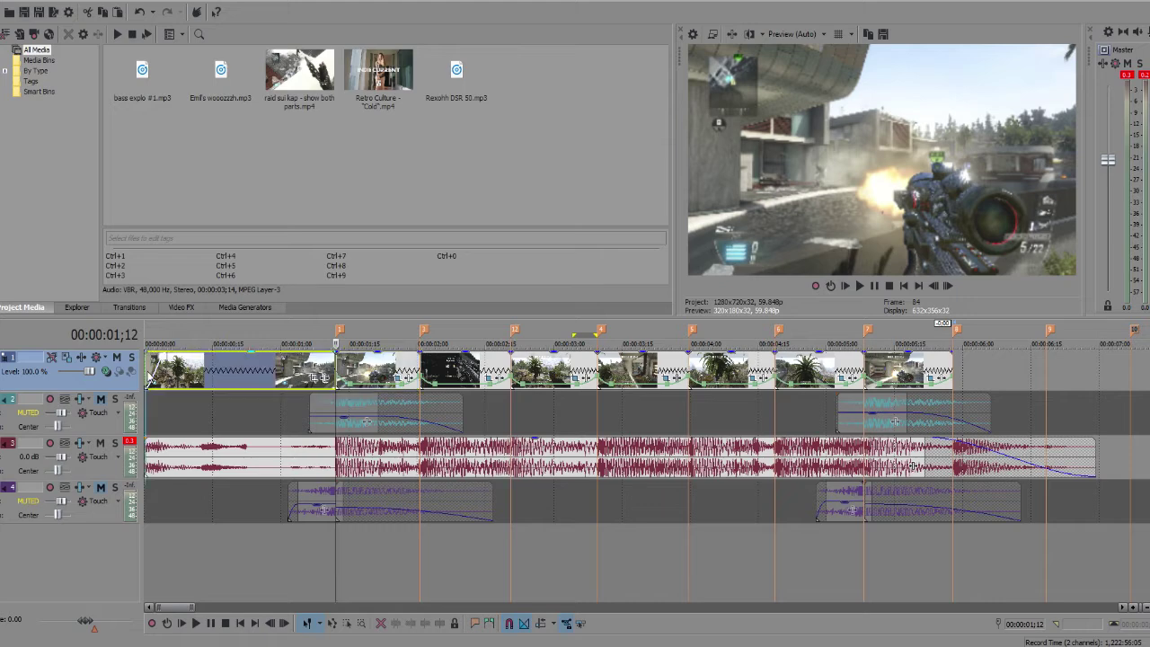
{"action": "left_click", "coordinate": [159, 378]}
{"action": "left_click", "coordinate": [314, 377]}
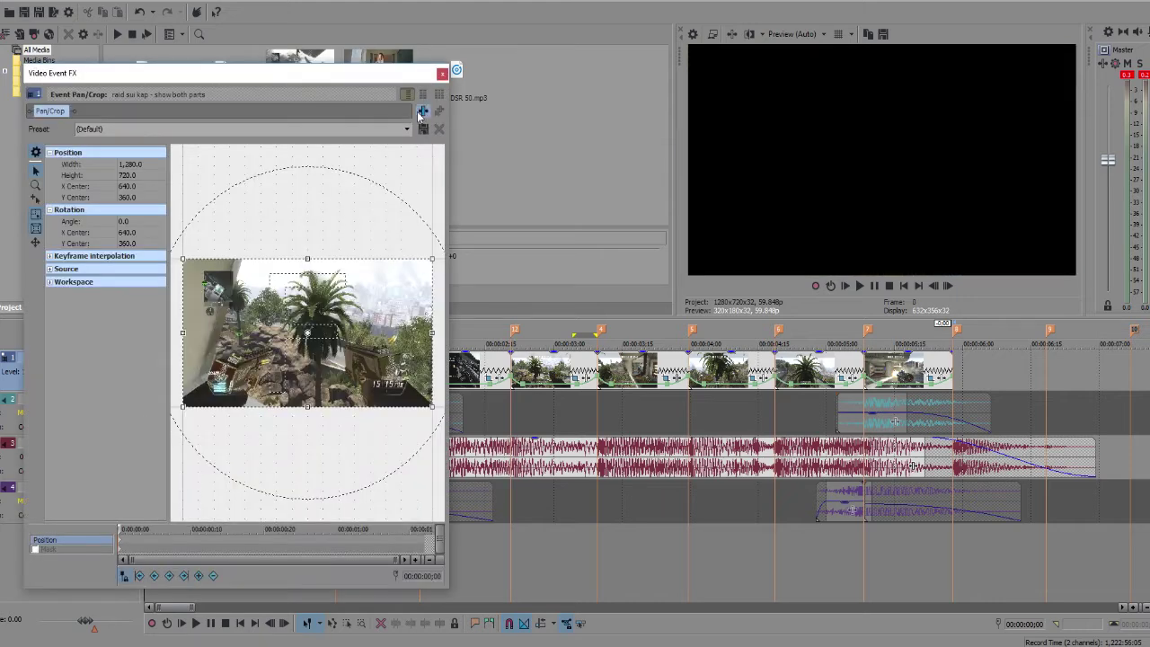
{"action": "left_click", "coordinate": [441, 74]}
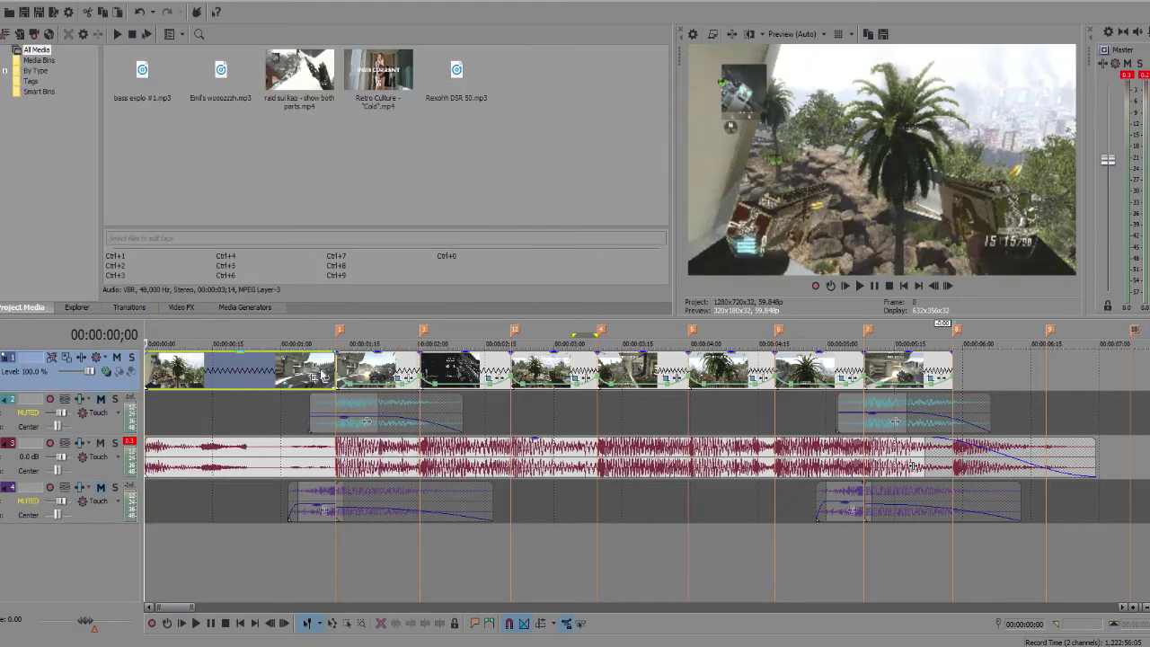
{"action": "left_click", "coordinate": [320, 377]}
{"action": "left_click_drag", "start_coordinate": [428, 262], "coordinate": [419, 249]}
{"action": "left_click", "coordinate": [426, 540]}
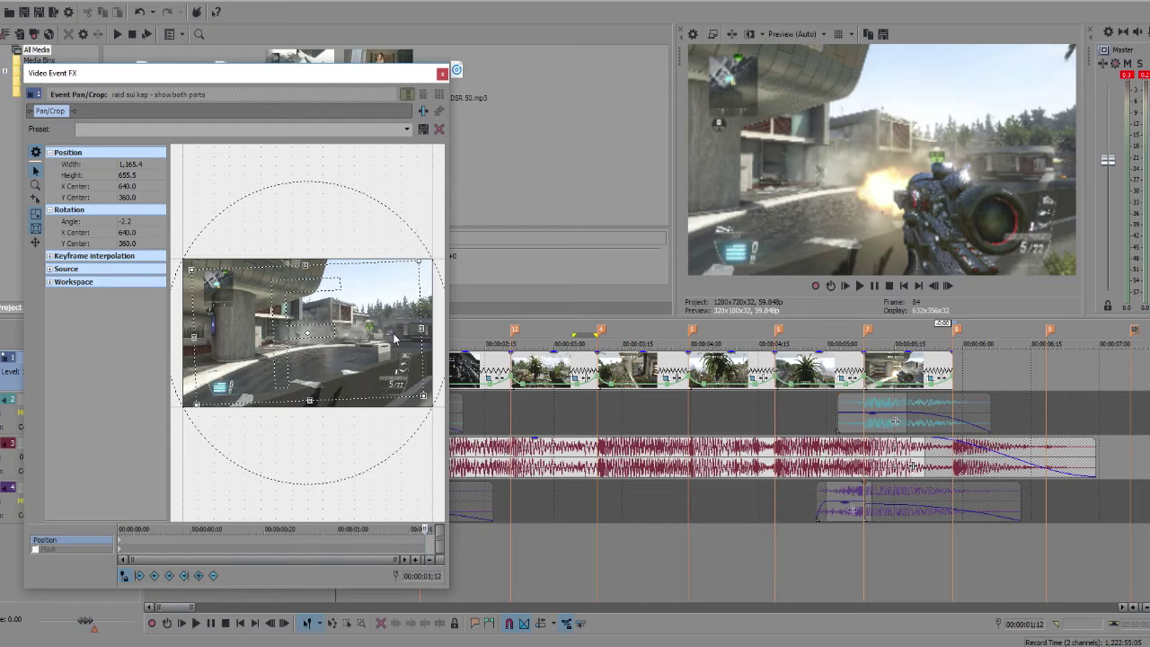
Restore the full 1,280 x 720 frame at the first clip's end, and set its first position keyframe to Fast
{"action": "right_click", "coordinate": [118, 546]}
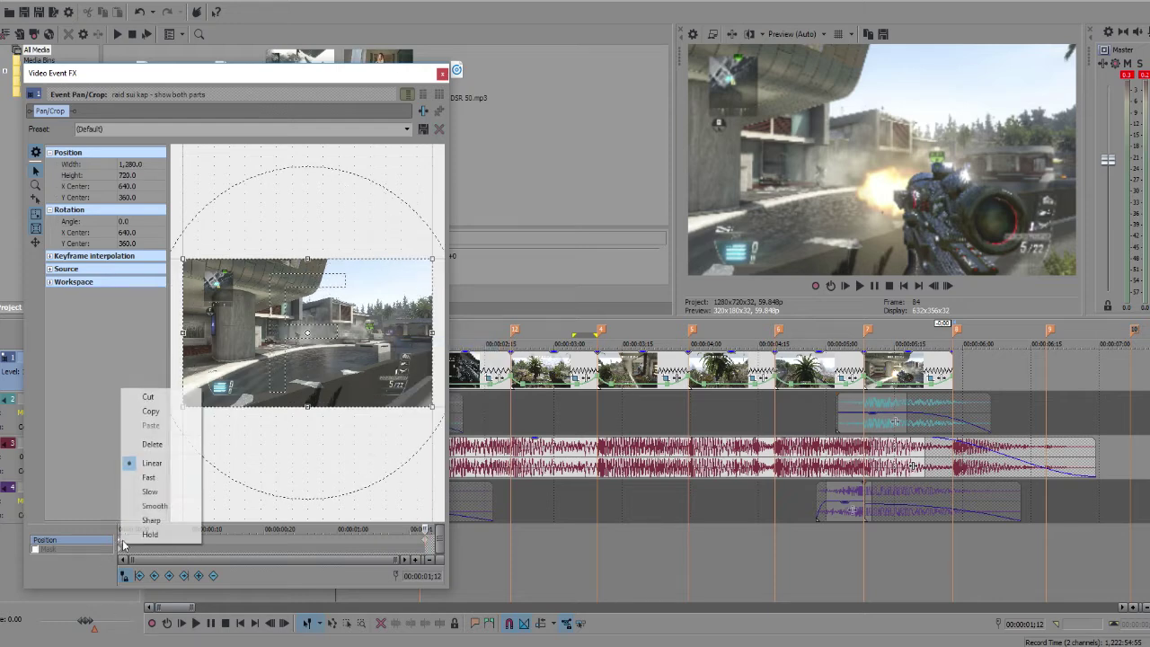
{"action": "left_click", "coordinate": [144, 477]}
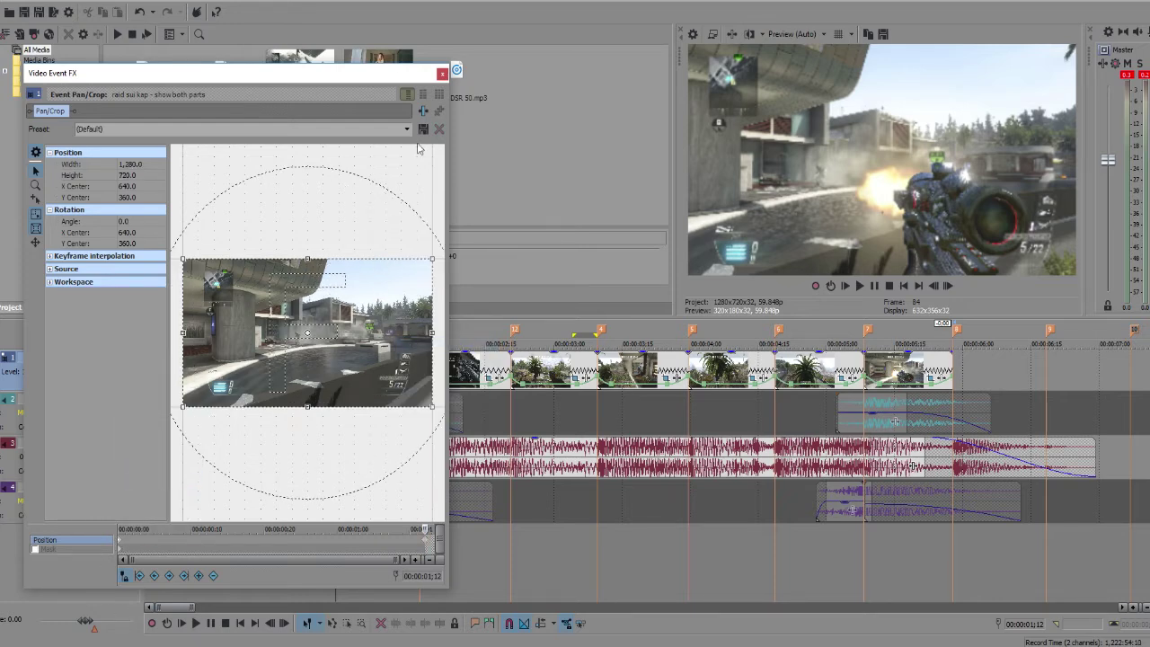
{"action": "left_click", "coordinate": [441, 72]}
{"action": "mouse_move", "coordinate": [144, 352]}
{"action": "left_mouse_down"}
{"action": "mouse_move", "coordinate": [275, 356]}
{"action": "mouse_move", "coordinate": [147, 364]}
{"action": "left_mouse_up"}
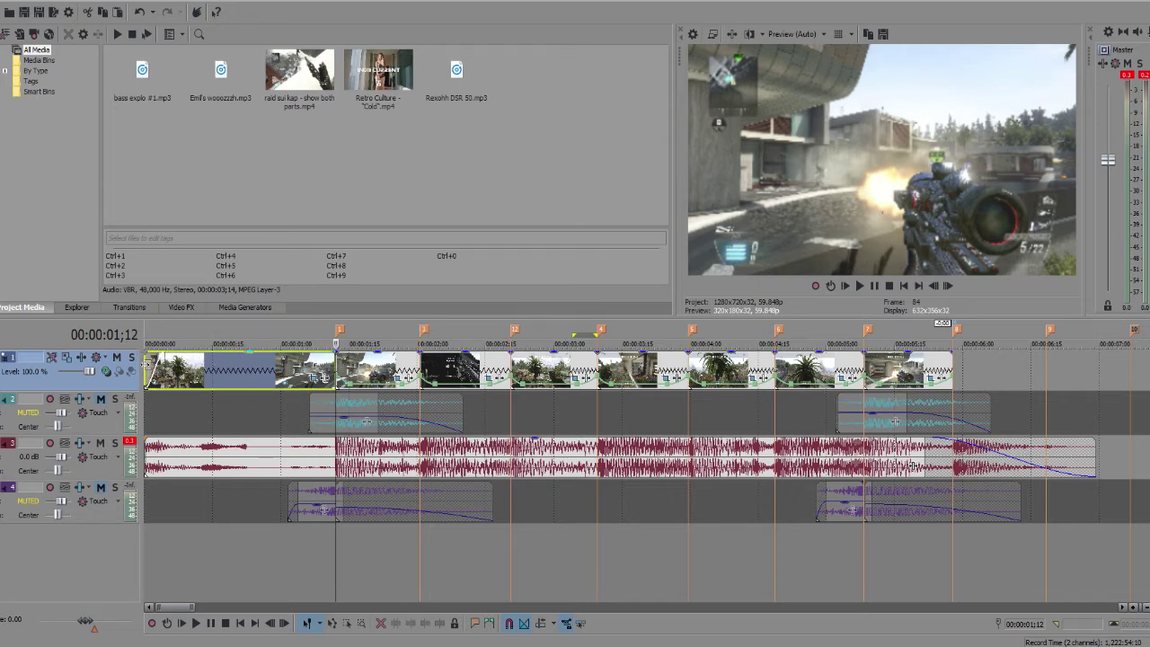
Play the edit from the start of the project
{"action": "left_click", "coordinate": [145, 366]}
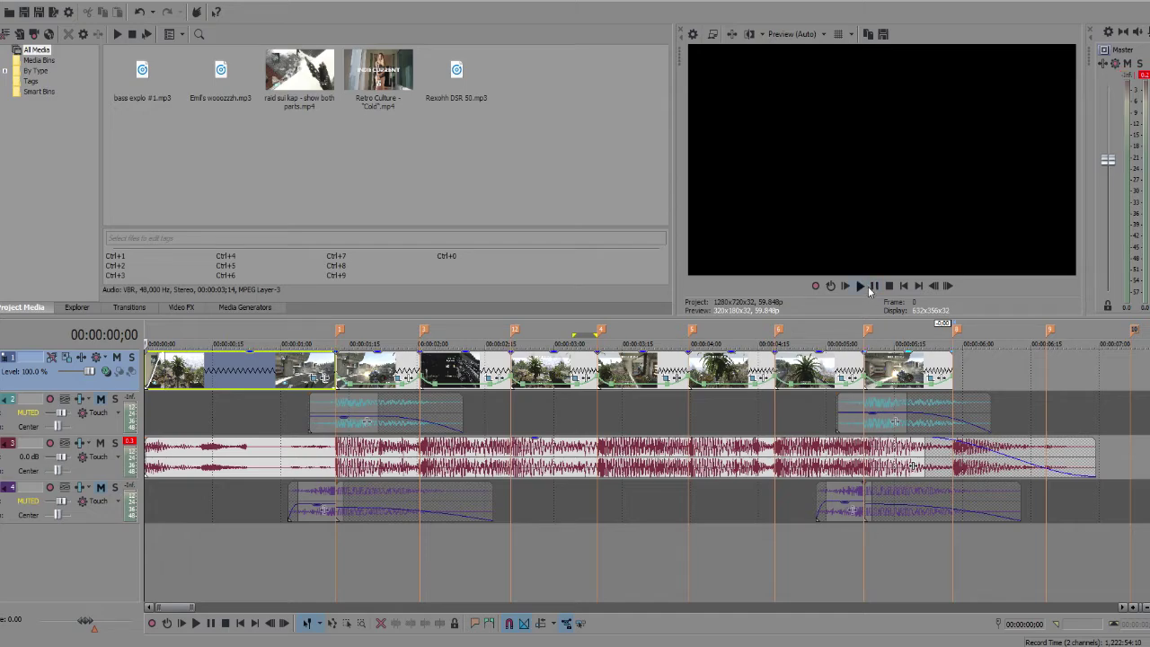
{"action": "left_click", "coordinate": [868, 287]}
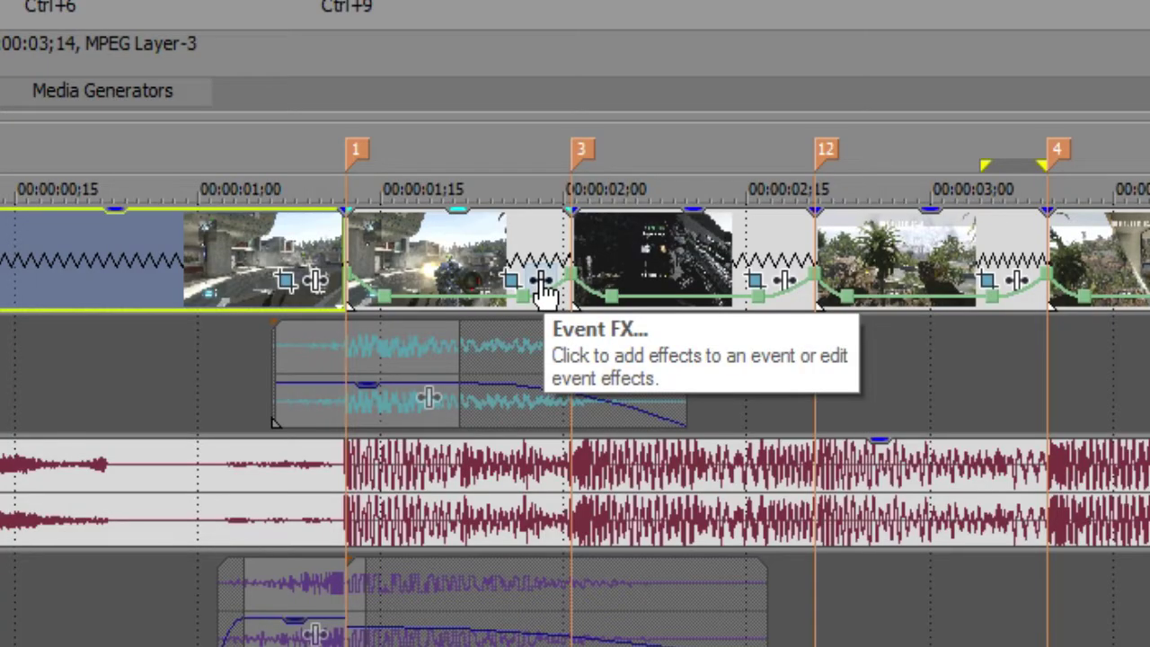
Add the S_Glow effect to the marker 1 clip and close the effect settings
{"action": "left_click", "coordinate": [543, 286]}
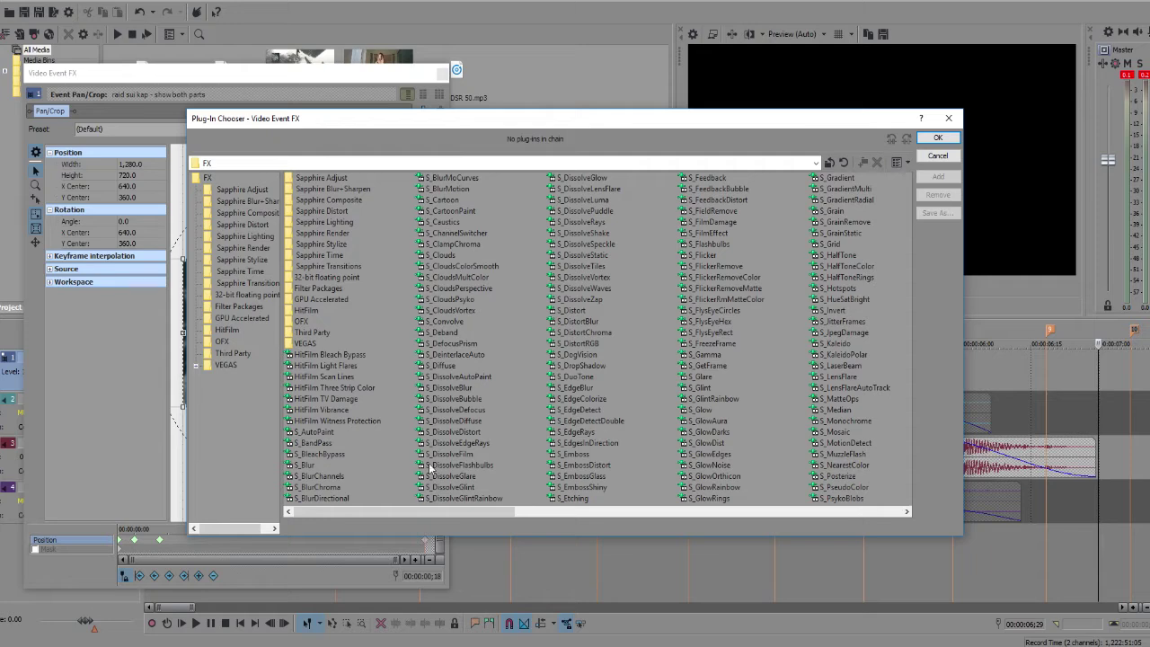
{"action": "left_click_drag", "start_coordinate": [432, 510], "coordinate": [470, 489]}
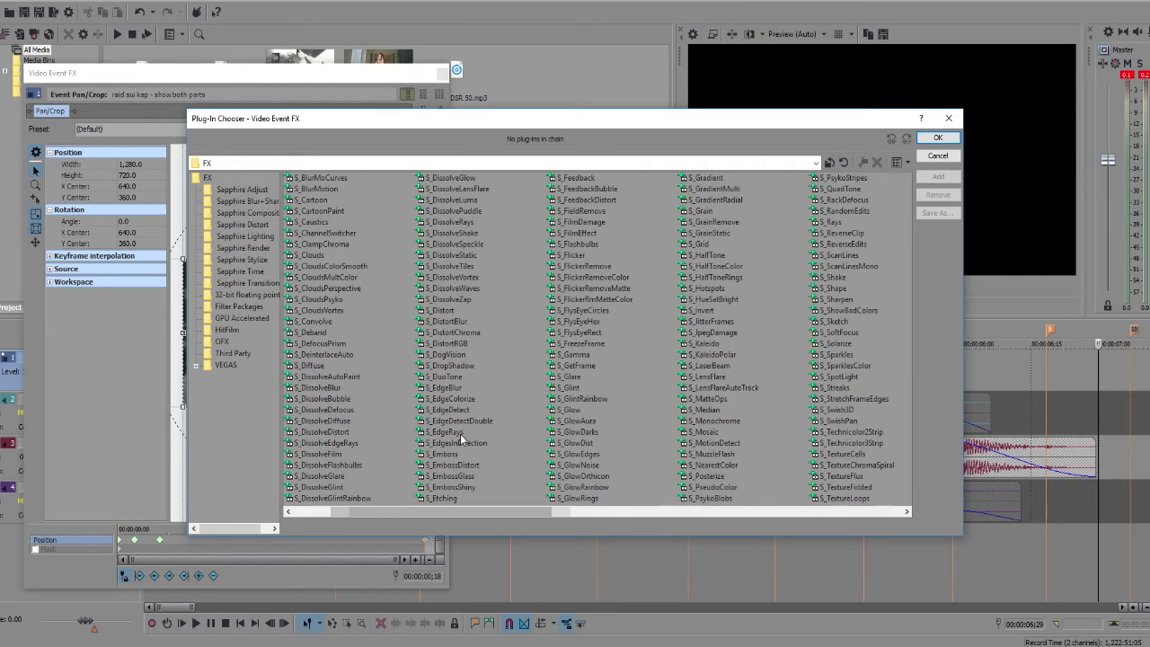
{"action": "left_click", "coordinate": [572, 411]}
{"action": "left_click", "coordinate": [938, 177]}
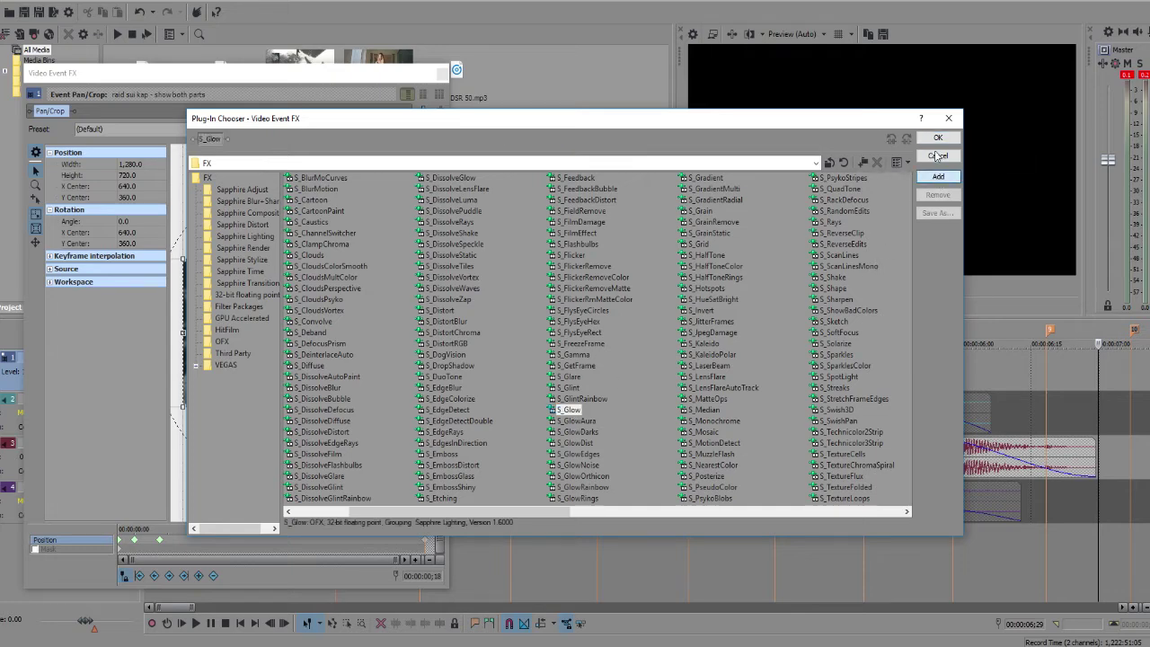
{"action": "left_click", "coordinate": [937, 137]}
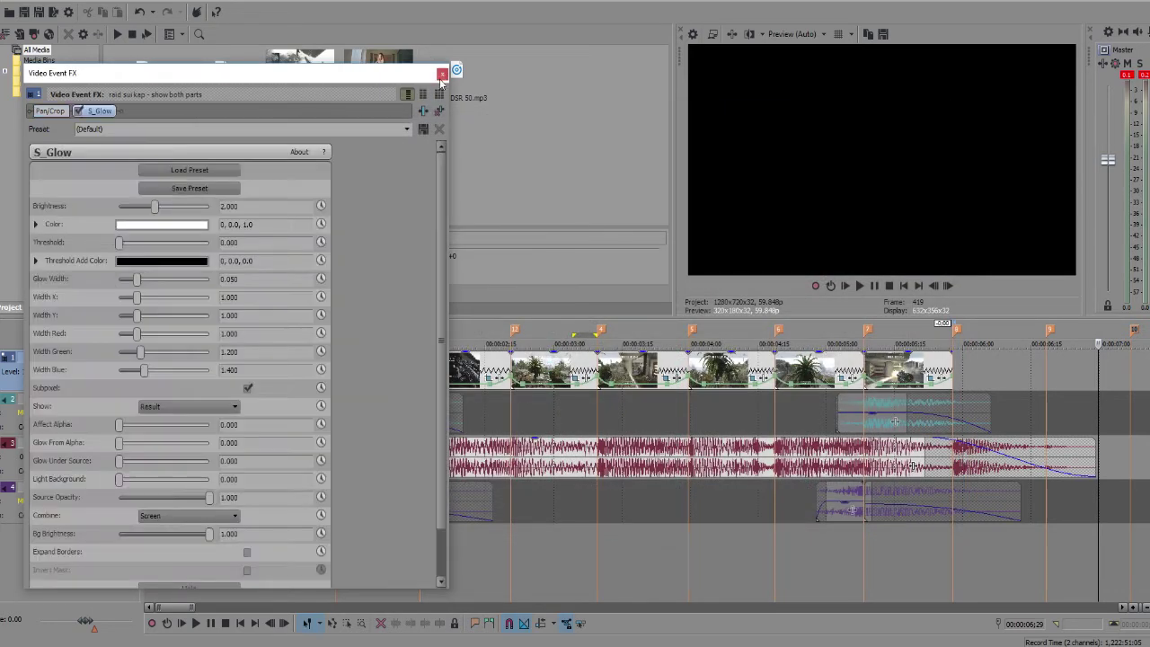
{"action": "left_click", "coordinate": [441, 73]}
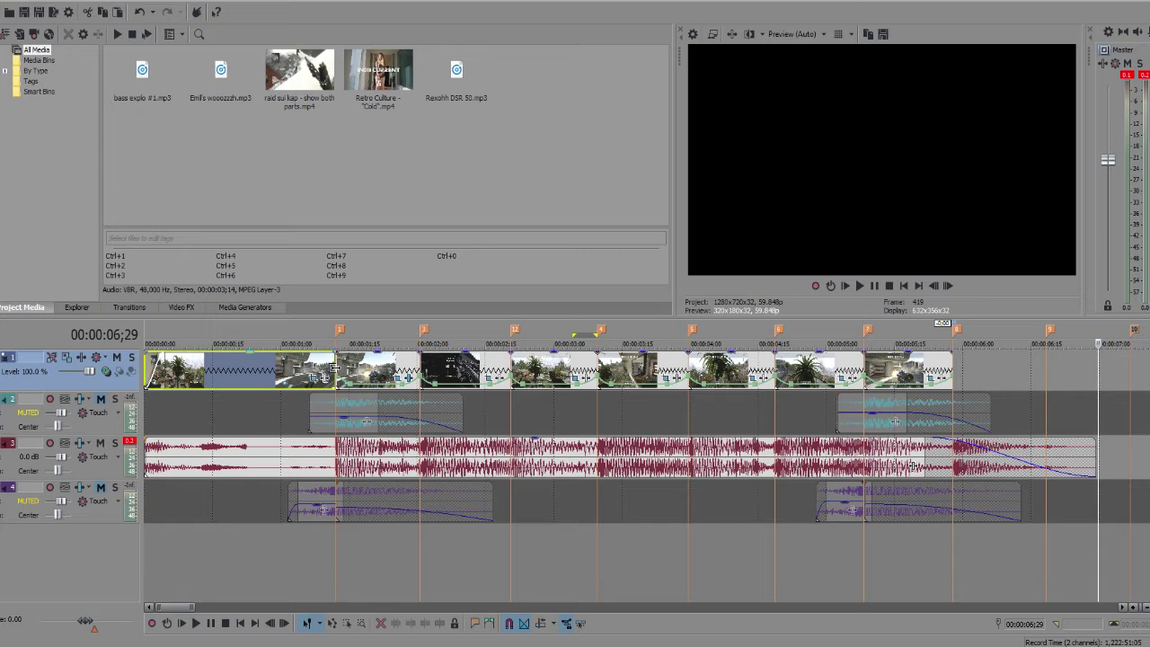
At the start of the marker 1 clip, dismiss the Sapphire trial warning and set the S_Glow brightness to about 1.02
{"action": "left_click", "coordinate": [336, 370]}
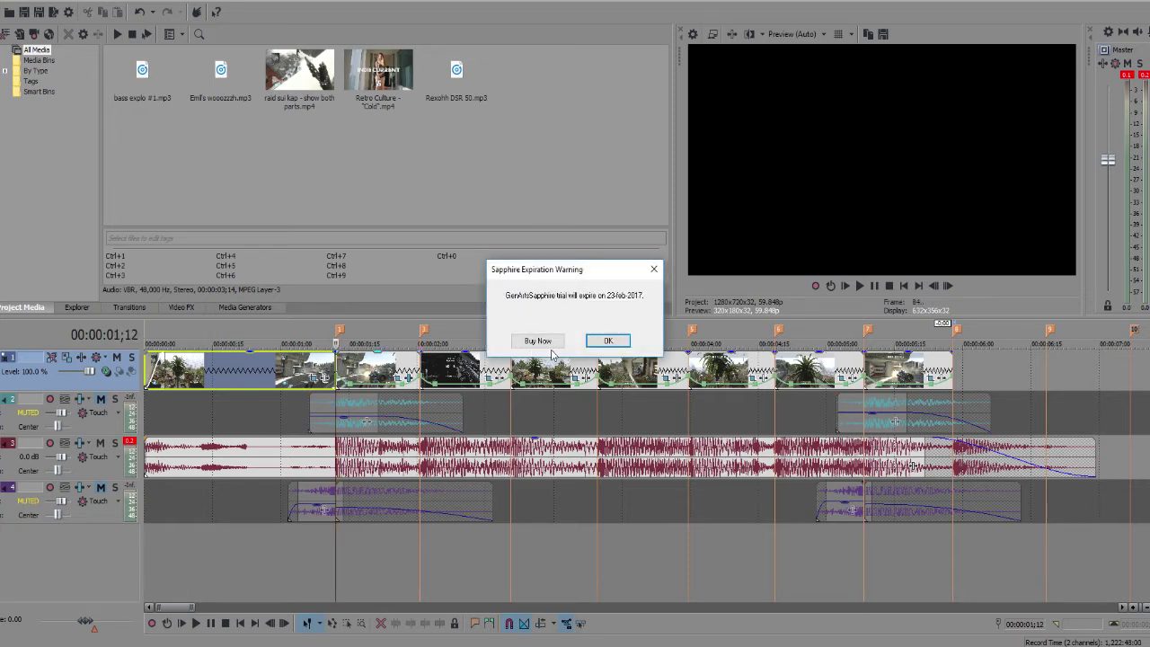
{"action": "left_click", "coordinate": [602, 343]}
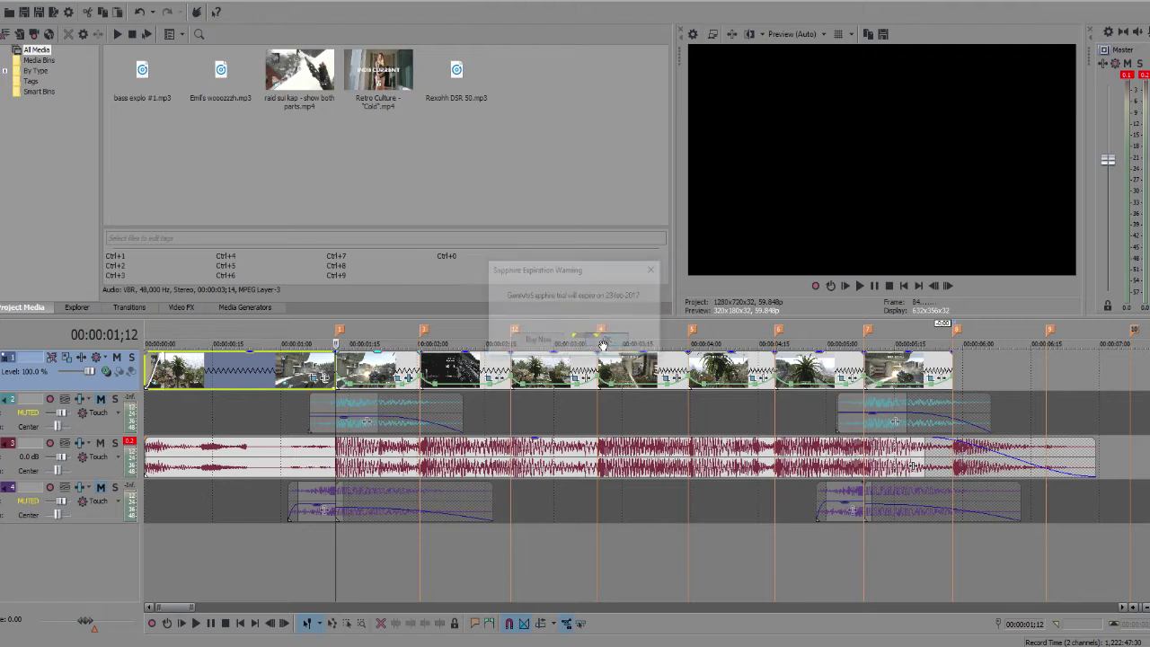
{"action": "left_click", "coordinate": [340, 370]}
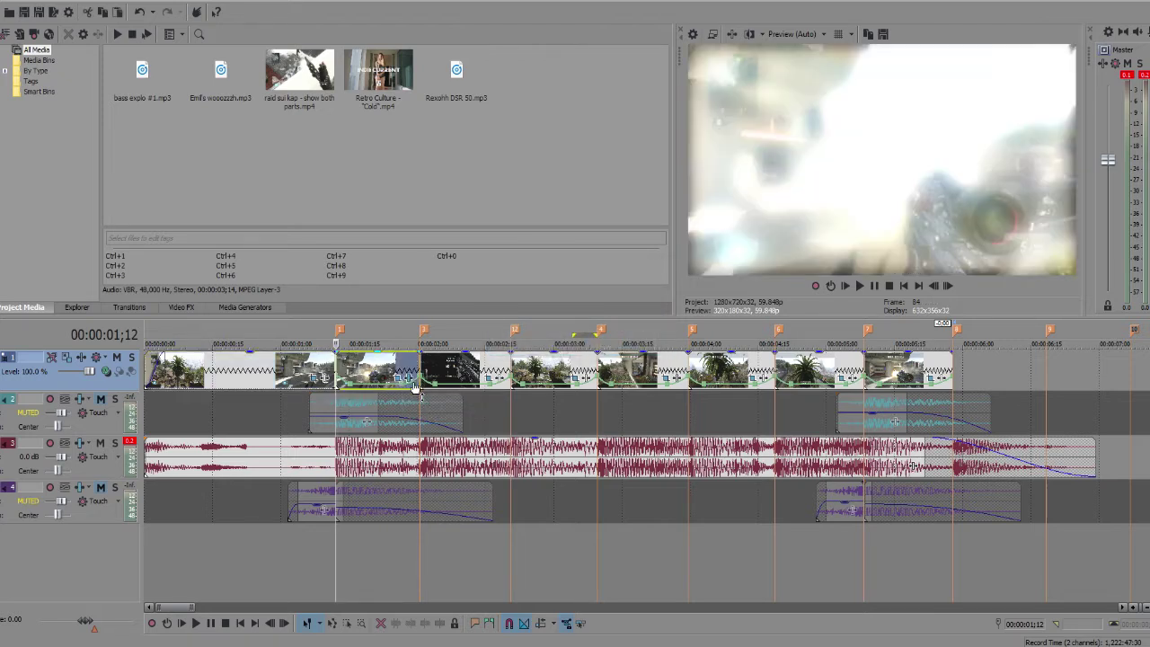
{"action": "left_click", "coordinate": [404, 381]}
{"action": "mouse_move", "coordinate": [156, 209]}
{"action": "left_mouse_down"}
{"action": "mouse_move", "coordinate": [126, 208]}
{"action": "mouse_move", "coordinate": [216, 207]}
{"action": "mouse_move", "coordinate": [126, 209]}
{"action": "mouse_move", "coordinate": [164, 209]}
{"action": "mouse_move", "coordinate": [140, 220]}
{"action": "left_mouse_up"}
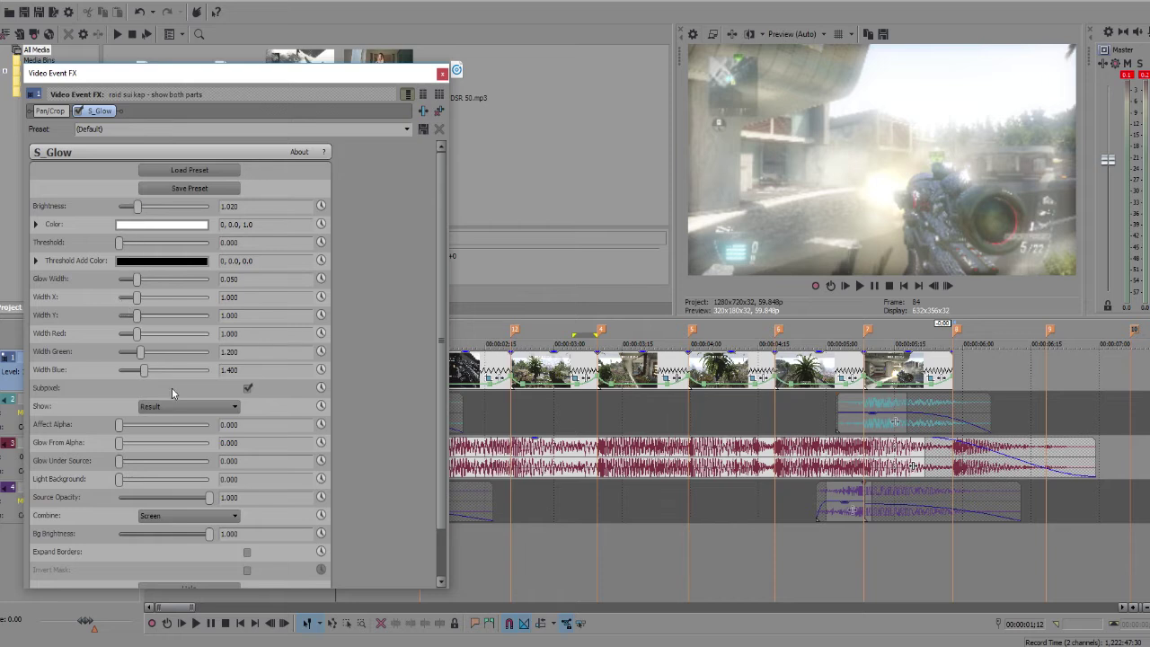
Set the glow's Width Red to about 2.891 and Width Blue to 1.259, and add S_Flicker with Rand Luma Amp 0.653
{"action": "mouse_move", "coordinate": [139, 338]}
{"action": "left_mouse_down"}
{"action": "mouse_move", "coordinate": [232, 334]}
{"action": "mouse_move", "coordinate": [5, 346]}
{"action": "mouse_move", "coordinate": [148, 346]}
{"action": "left_mouse_up"}
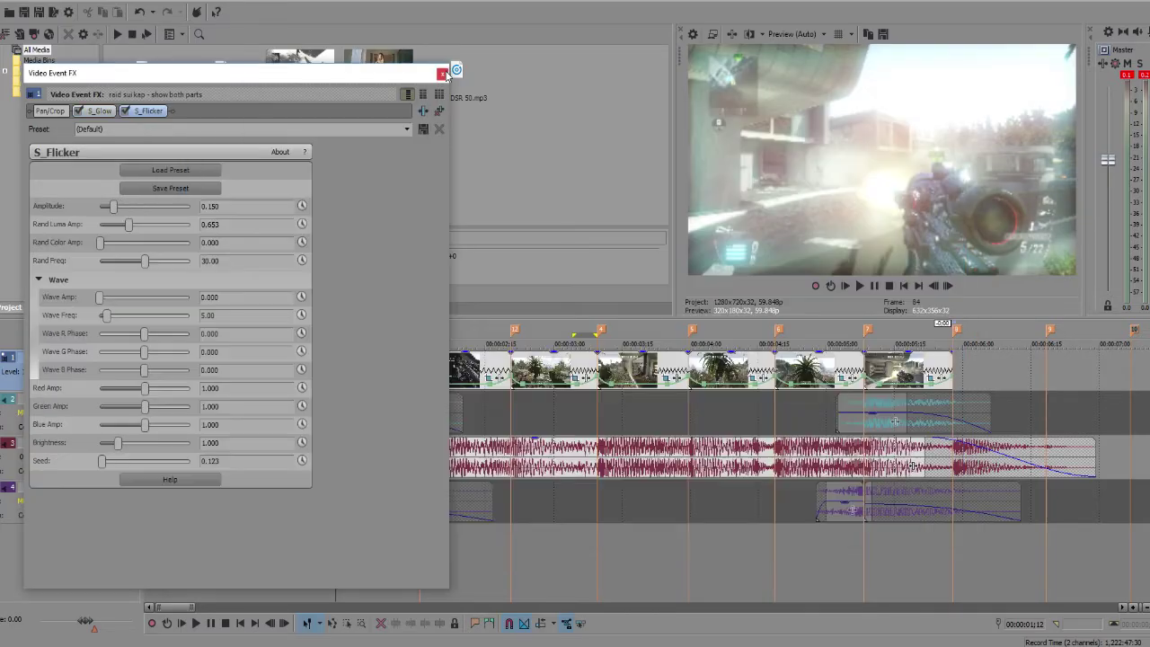
{"action": "left_click", "coordinate": [440, 70]}
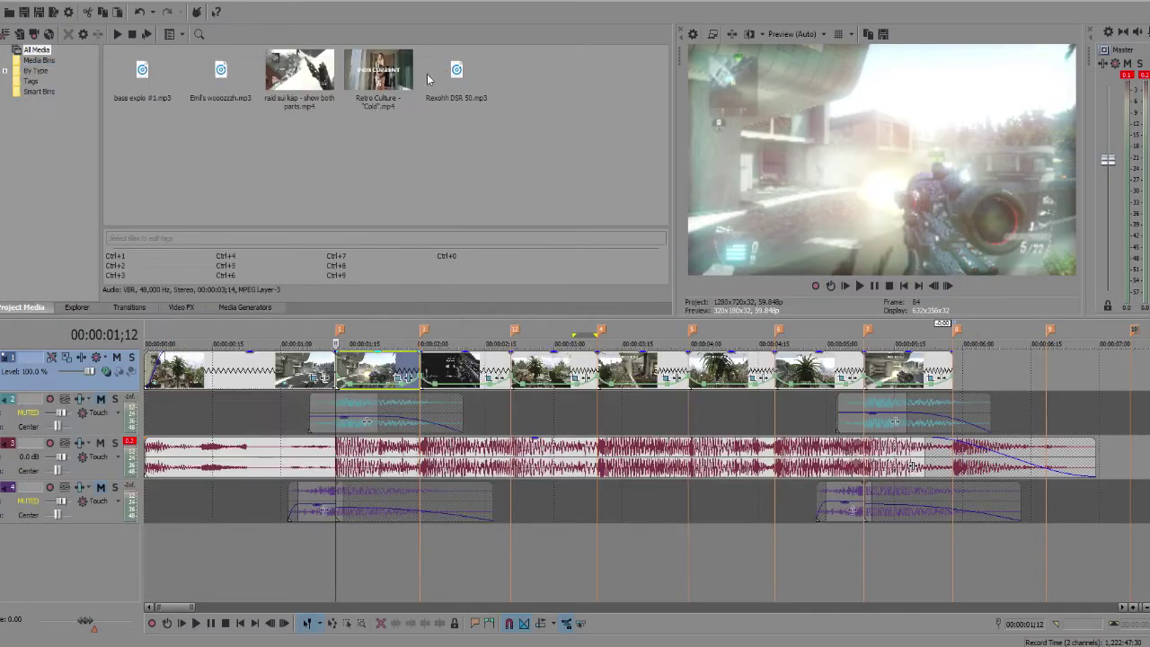
Play the marker 1 transition from 00:00:01:10 to review the glow and flicker
{"action": "left_click", "coordinate": [328, 368]}
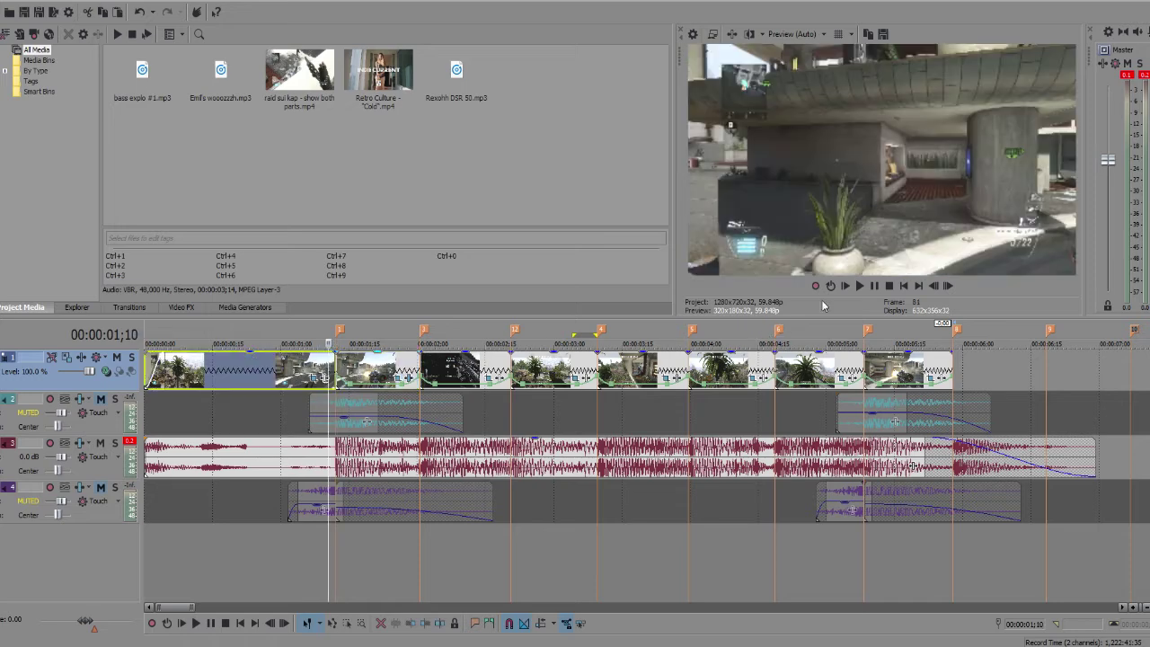
{"action": "left_click", "coordinate": [876, 286]}
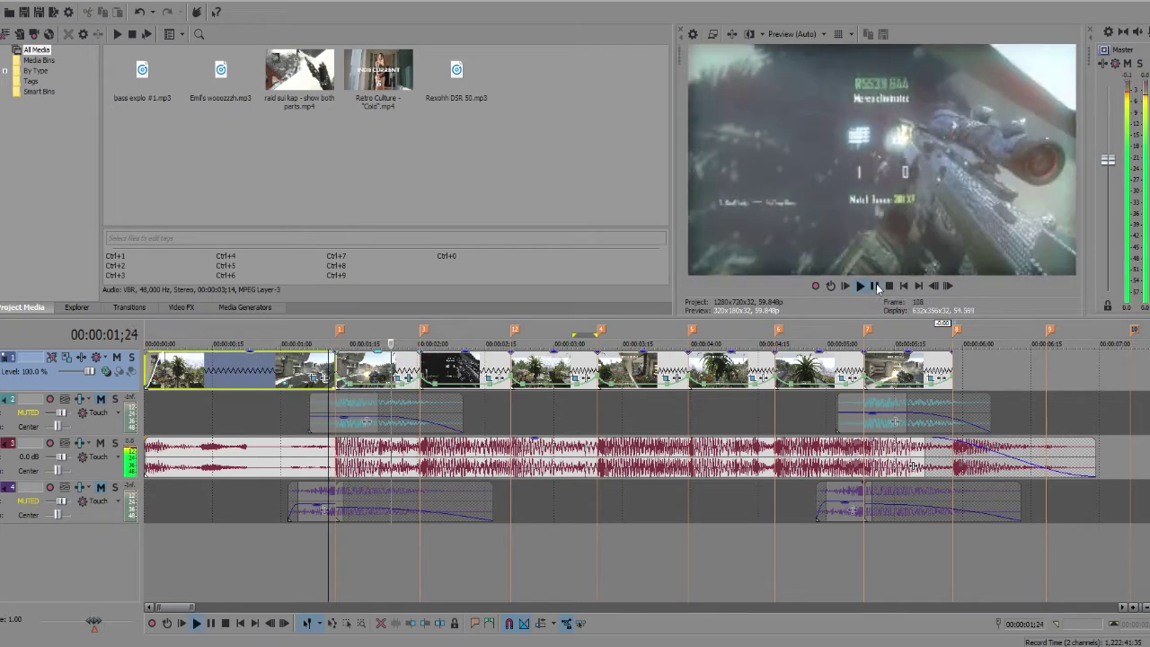
{"action": "left_click", "coordinate": [447, 378]}
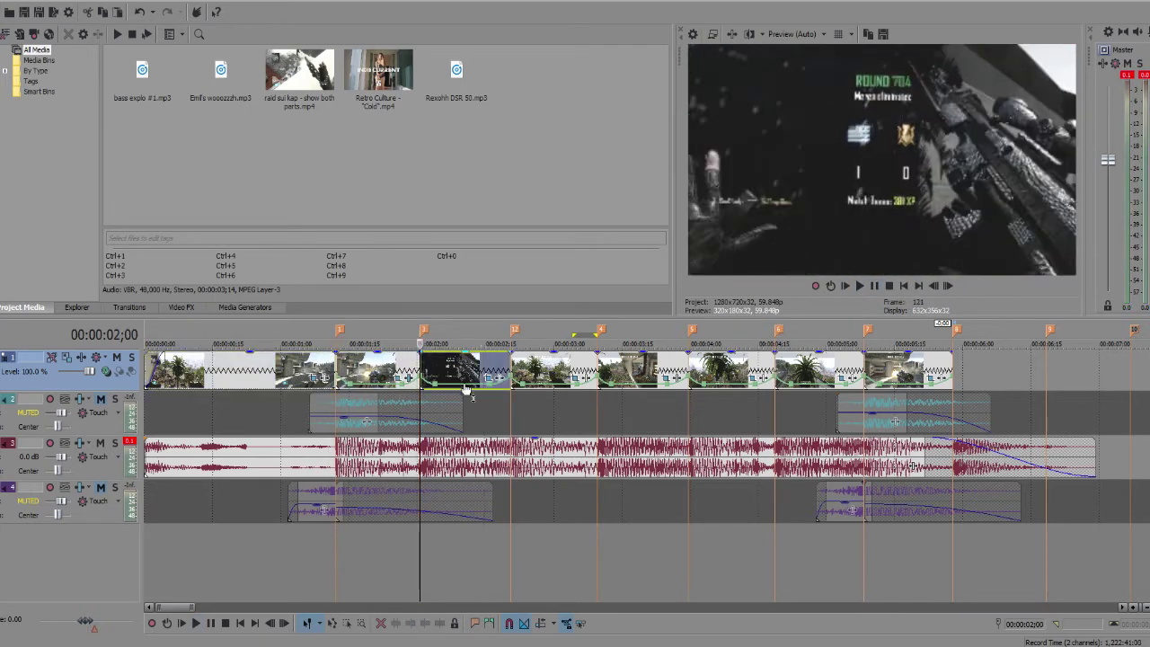
{"action": "left_click", "coordinate": [490, 380]}
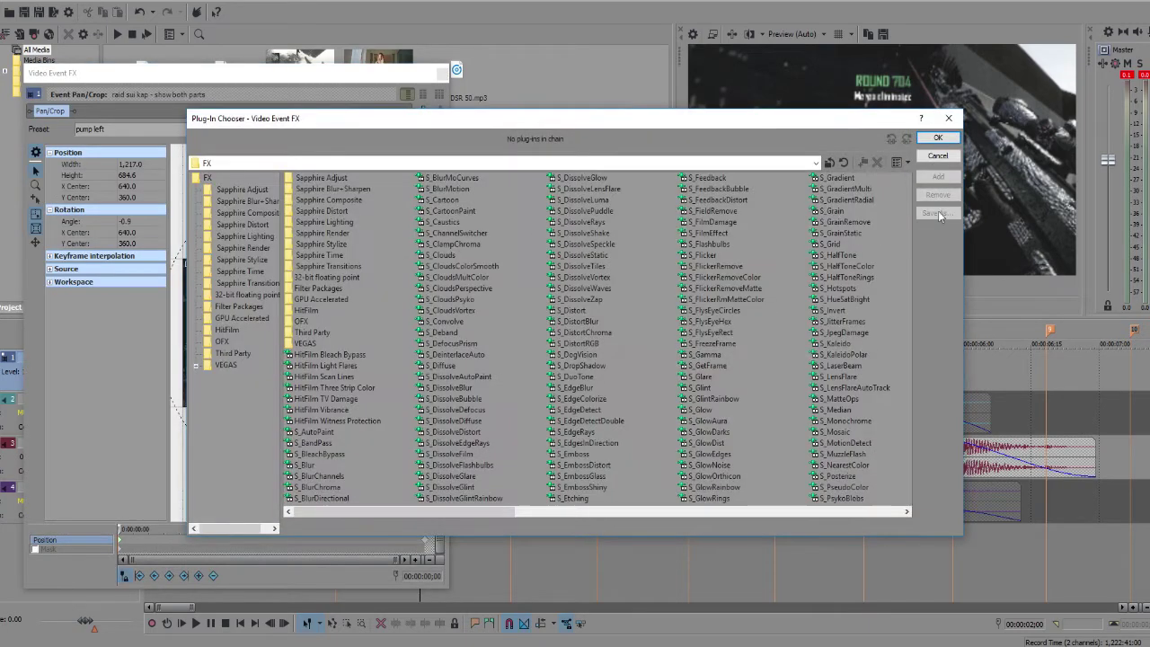
{"action": "double_click", "coordinate": [457, 397]}
{"action": "left_click", "coordinate": [444, 71]}
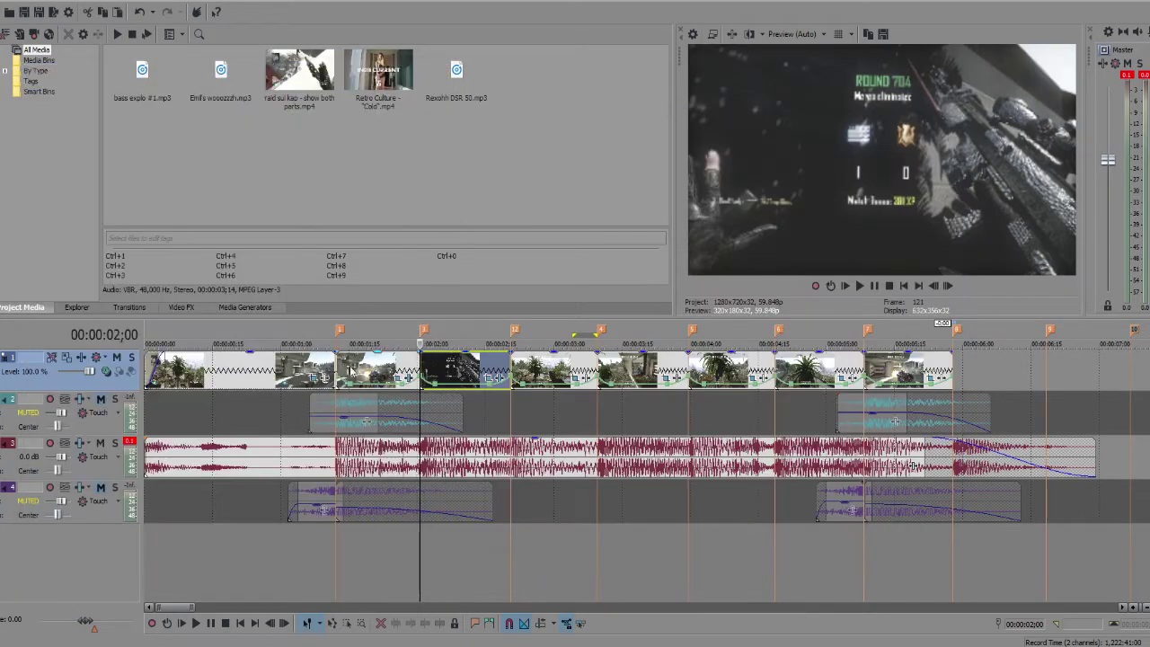
Turn on keyframing for the S_Glow brightness at the start of the marker 1 clip
{"action": "left_click", "coordinate": [349, 371]}
{"action": "left_click", "coordinate": [404, 378]}
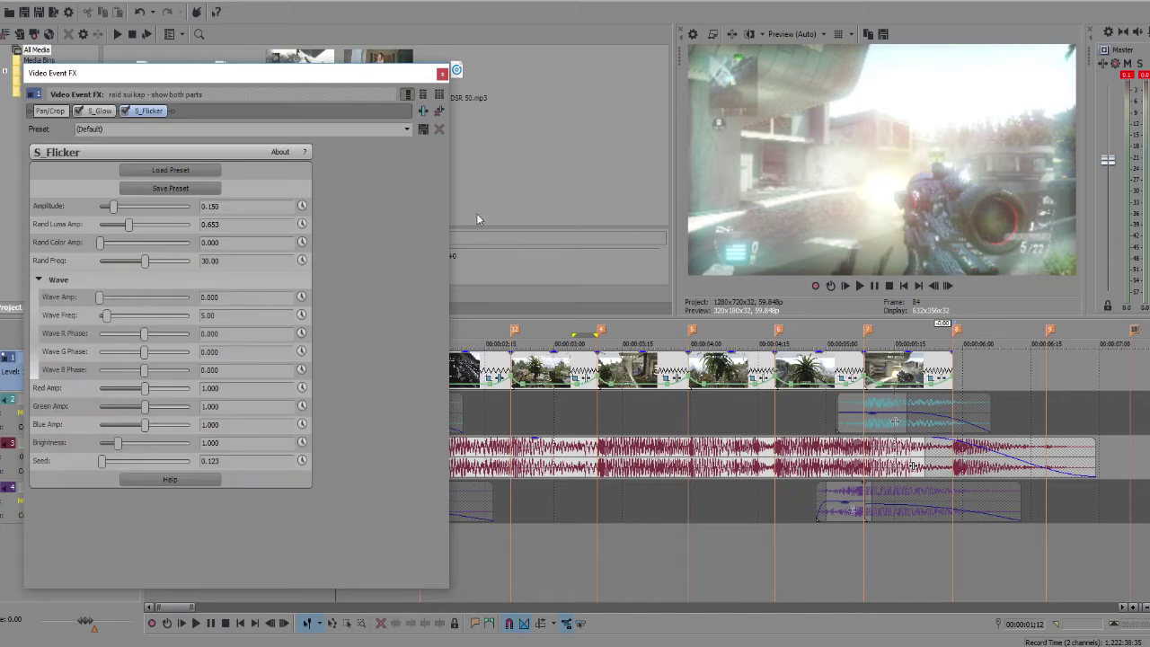
{"action": "left_click", "coordinate": [99, 110]}
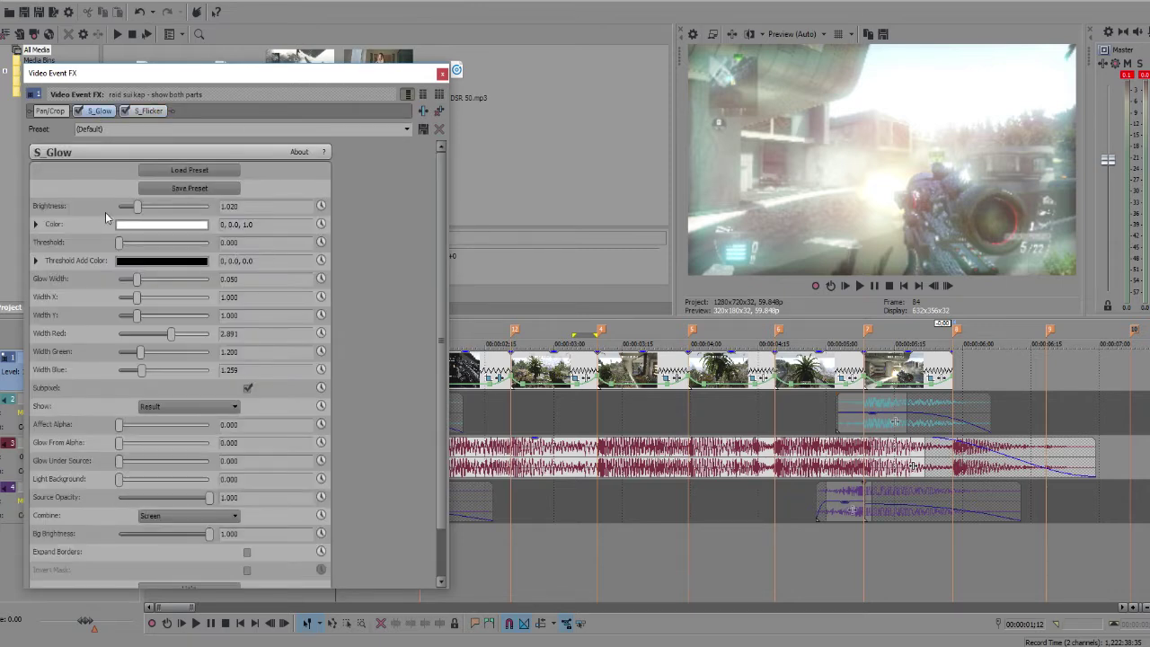
{"action": "left_click", "coordinate": [319, 209]}
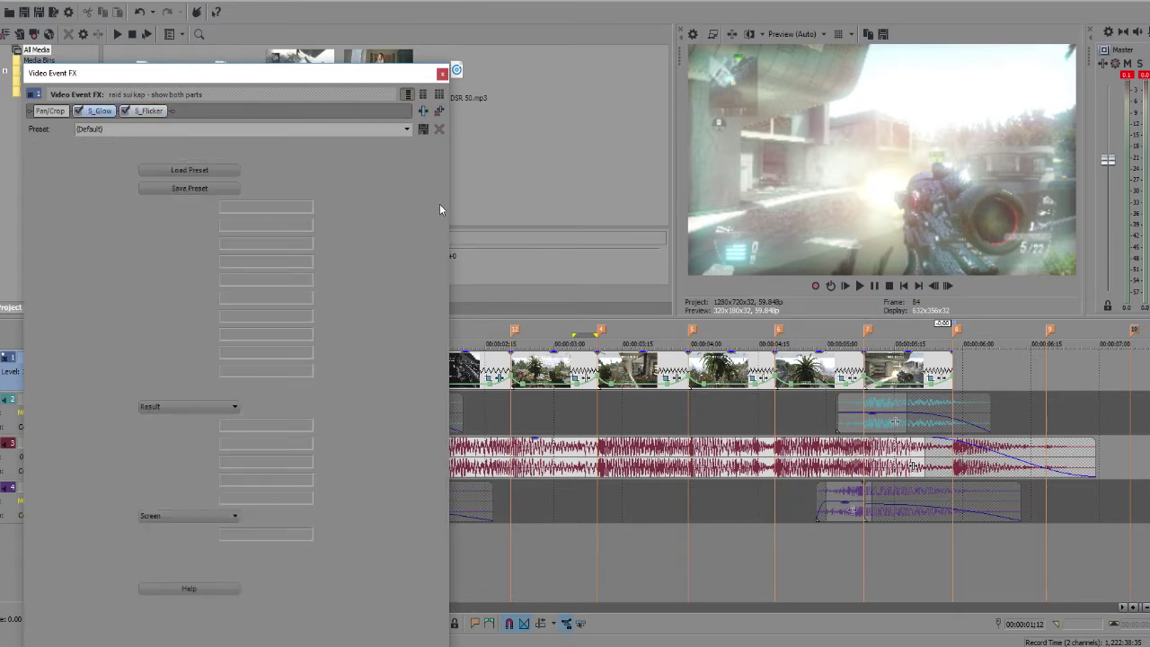
{"action": "mouse_move", "coordinate": [329, 64]}
{"action": "left_mouse_down"}
{"action": "mouse_move", "coordinate": [329, 136]}
{"action": "mouse_move", "coordinate": [329, 63]}
{"action": "left_mouse_up"}
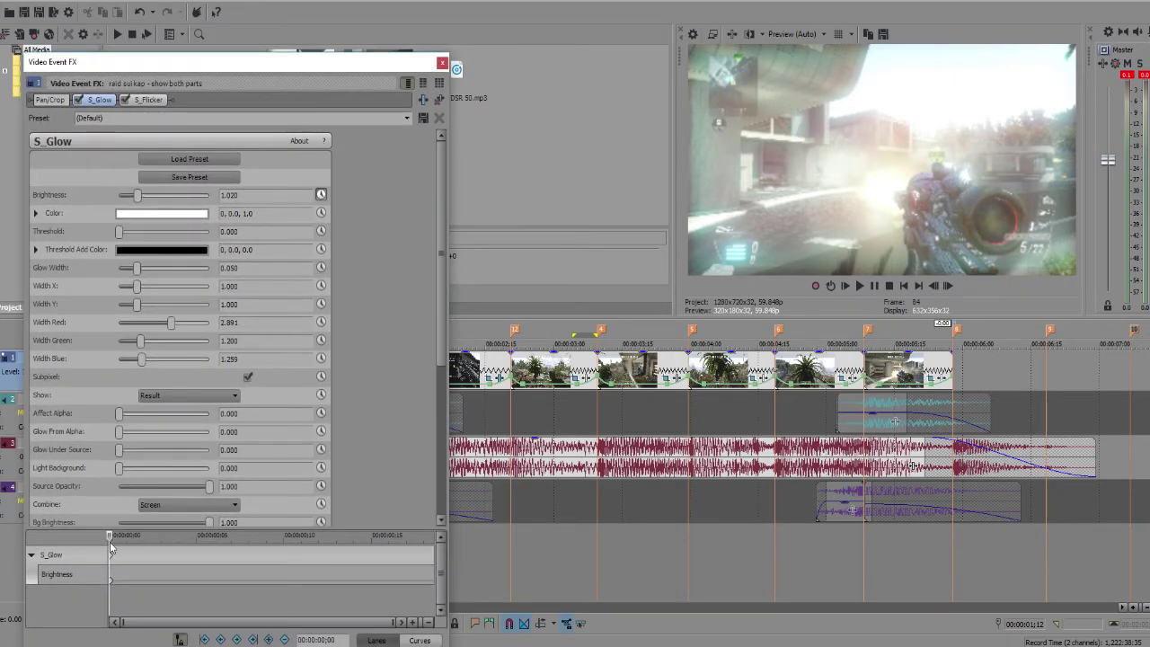
Advance seven frames to 00:00:01:15 and add a keyframe holding the current S_Glow brightness
{"action": "left_click", "coordinate": [947, 288]}
{"action": "left_click", "coordinate": [947, 287]}
{"action": "left_click", "coordinate": [947, 287]}
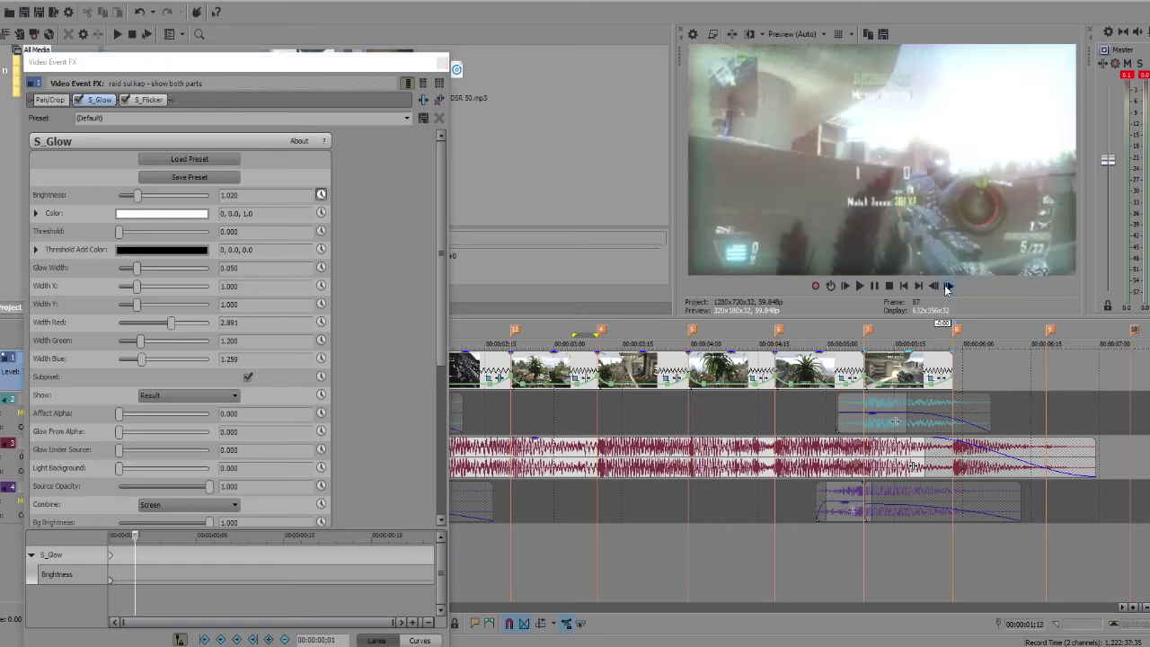
{"action": "left_click", "coordinate": [947, 288]}
{"action": "left_click", "coordinate": [947, 288]}
{"action": "left_click", "coordinate": [947, 288]}
{"action": "left_click", "coordinate": [947, 288]}
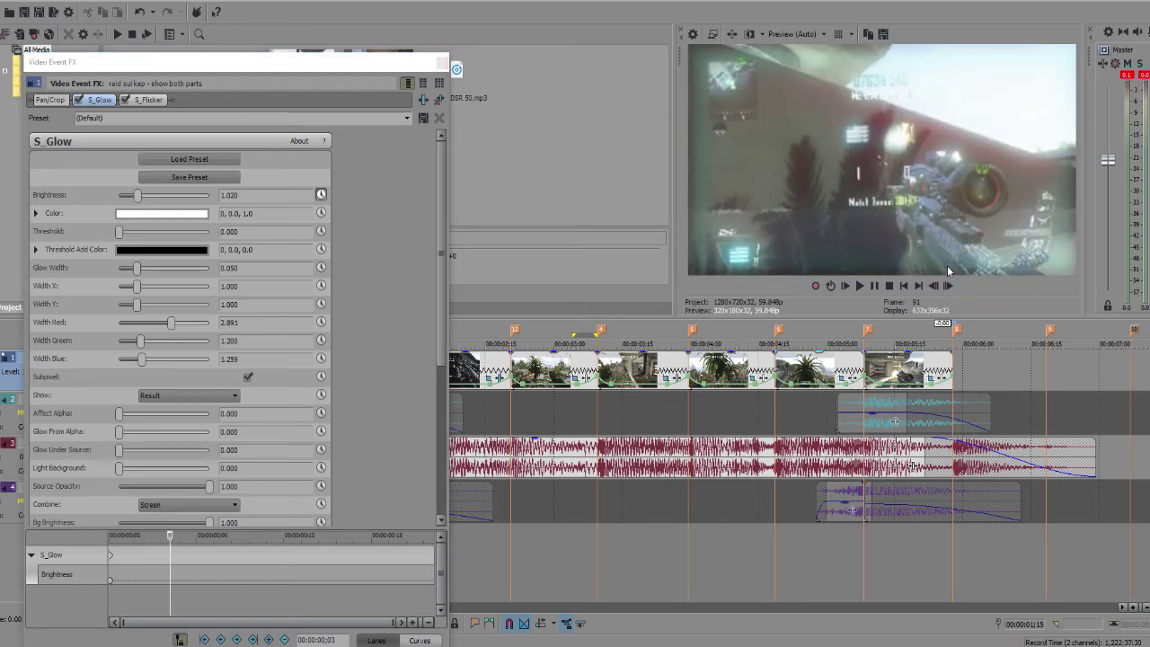
{"action": "left_click", "coordinate": [278, 636]}
Keyframe the S_Glow brightness to 0 at the end of the marker 1 clip, and close the effect settings
{"action": "left_click_drag", "start_coordinate": [173, 536], "coordinate": [434, 535]}
{"action": "left_click_drag", "start_coordinate": [137, 195], "coordinate": [119, 195]}
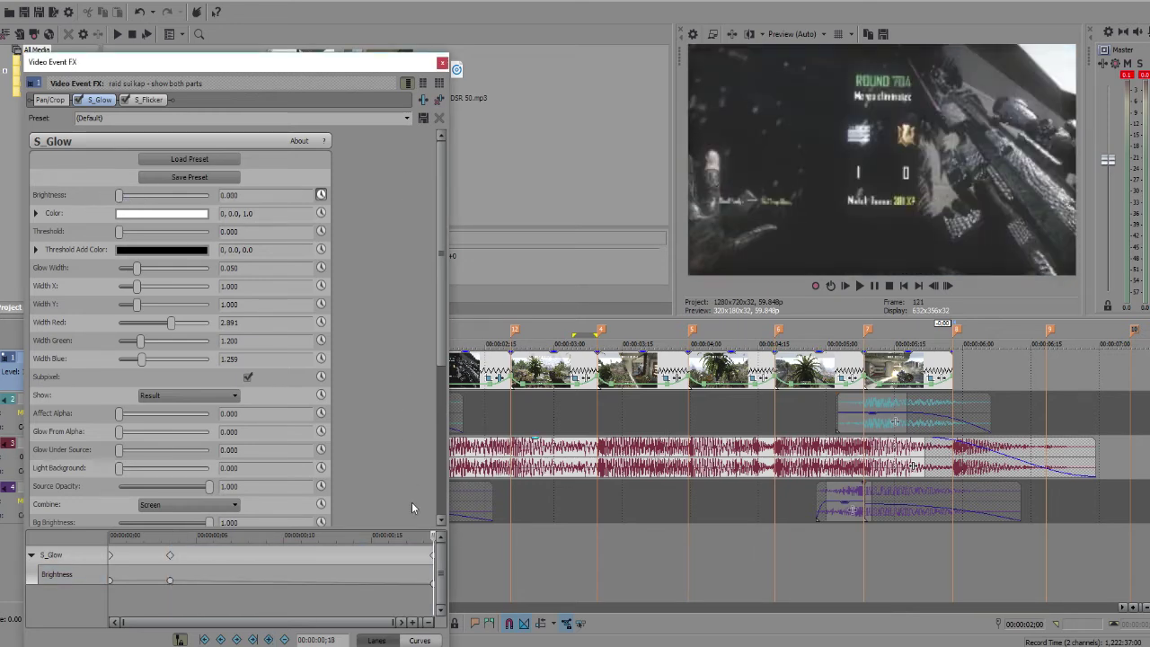
{"action": "mouse_move", "coordinate": [434, 538]}
{"action": "left_mouse_down"}
{"action": "mouse_move", "coordinate": [85, 536]}
{"action": "mouse_move", "coordinate": [433, 540]}
{"action": "left_mouse_up"}
{"action": "left_click", "coordinate": [442, 62]}
Add a blur effect to the marker 3 clip, and add S_Blur to the marker 12 clip
{"action": "left_click", "coordinate": [497, 380]}
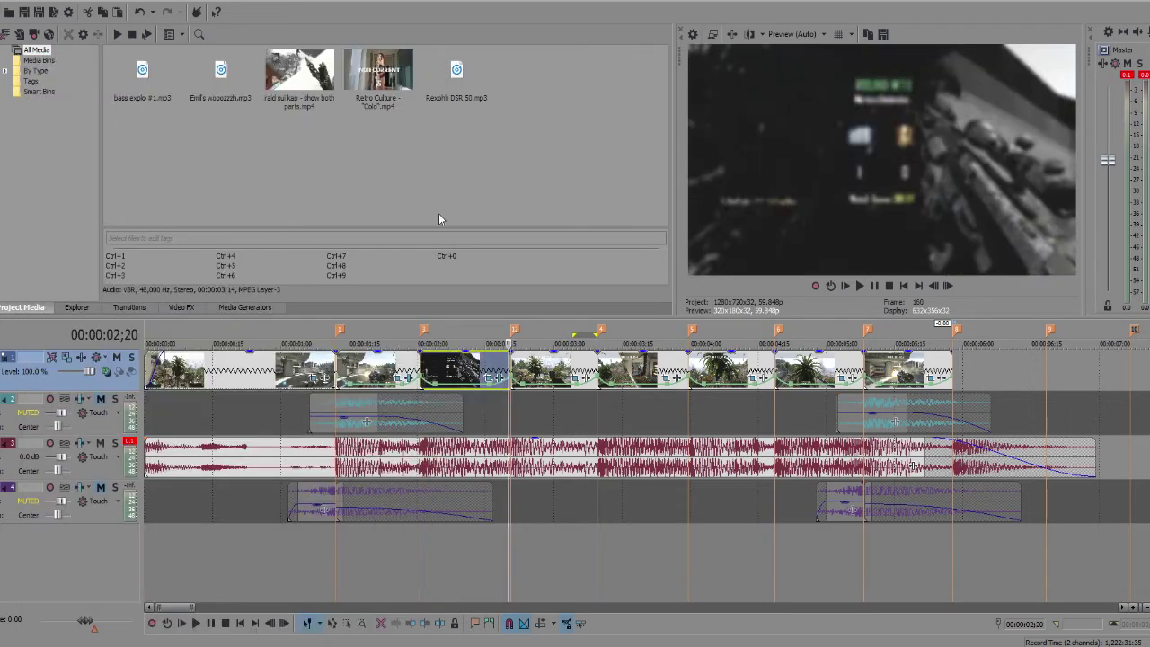
{"action": "left_click", "coordinate": [515, 374]}
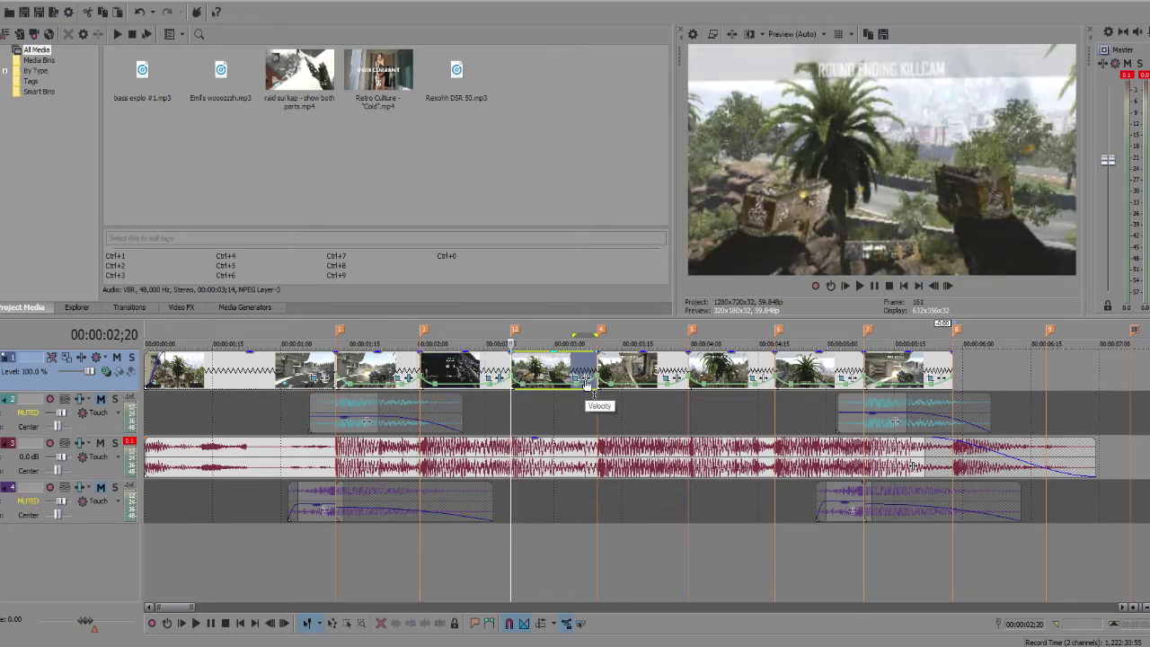
{"action": "left_click", "coordinate": [586, 382]}
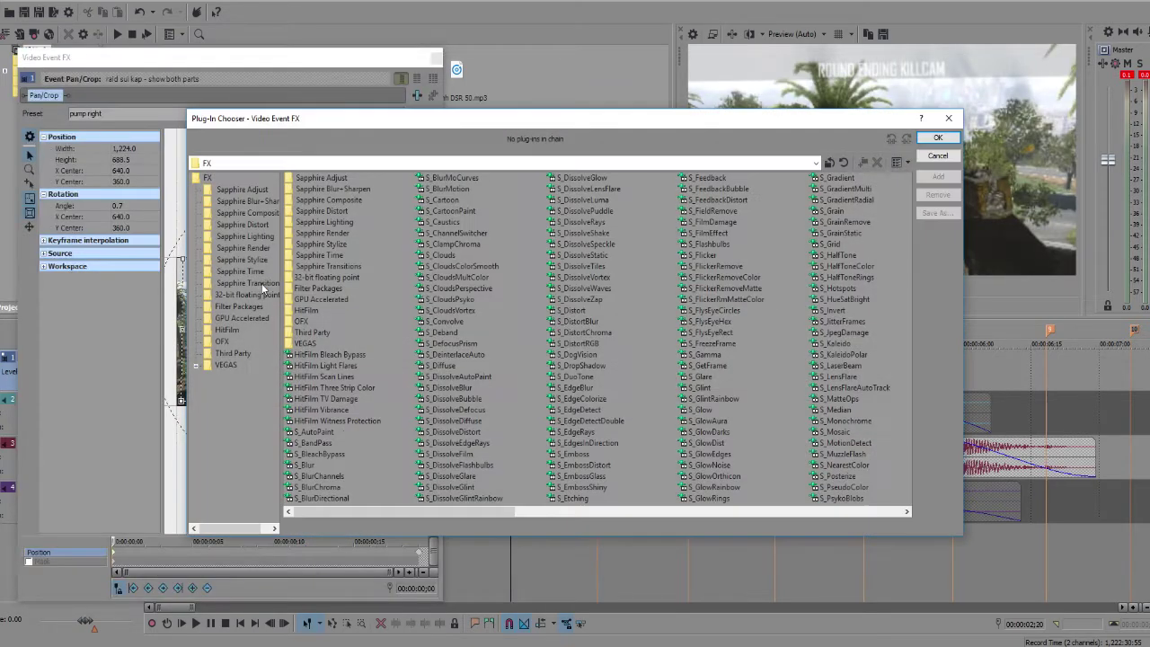
{"action": "left_click", "coordinate": [304, 465]}
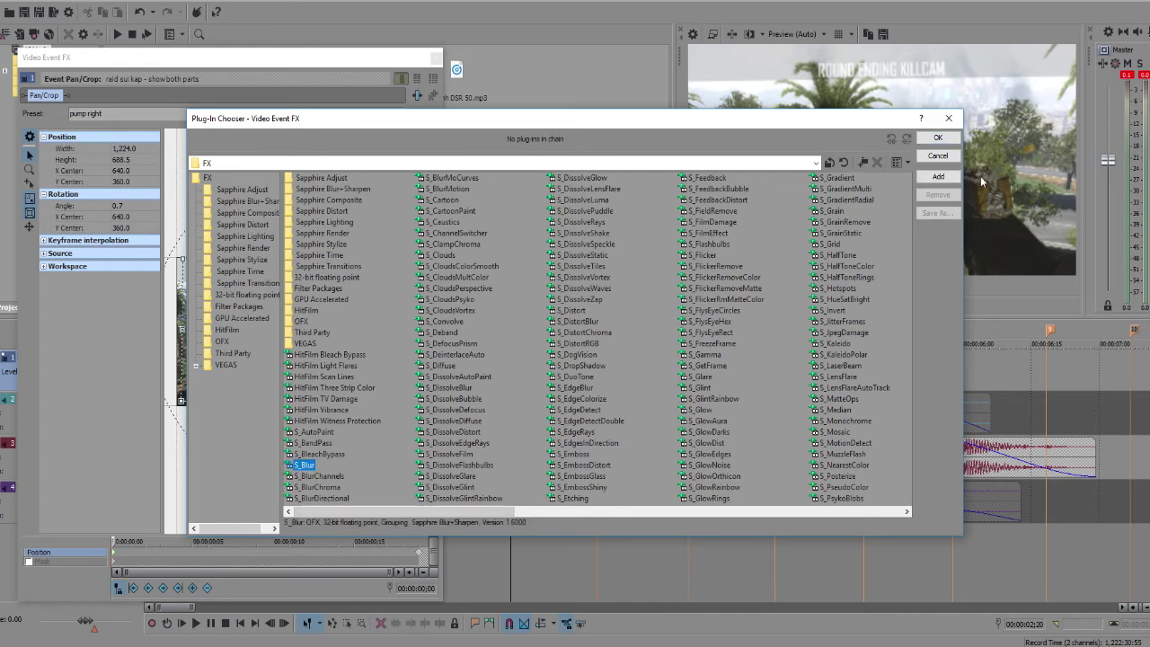
{"action": "left_click", "coordinate": [950, 177]}
{"action": "left_click", "coordinate": [940, 138]}
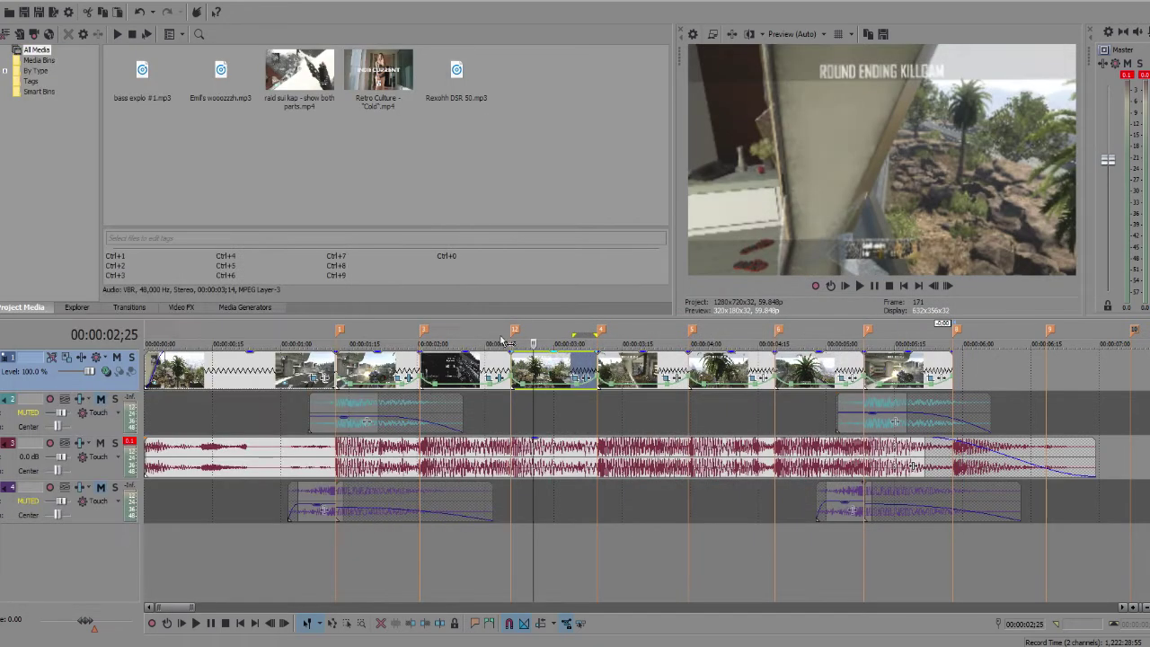
Play the edit from marker 12 to check the blurred clip and the rest of the sequence
{"action": "left_click", "coordinate": [511, 343]}
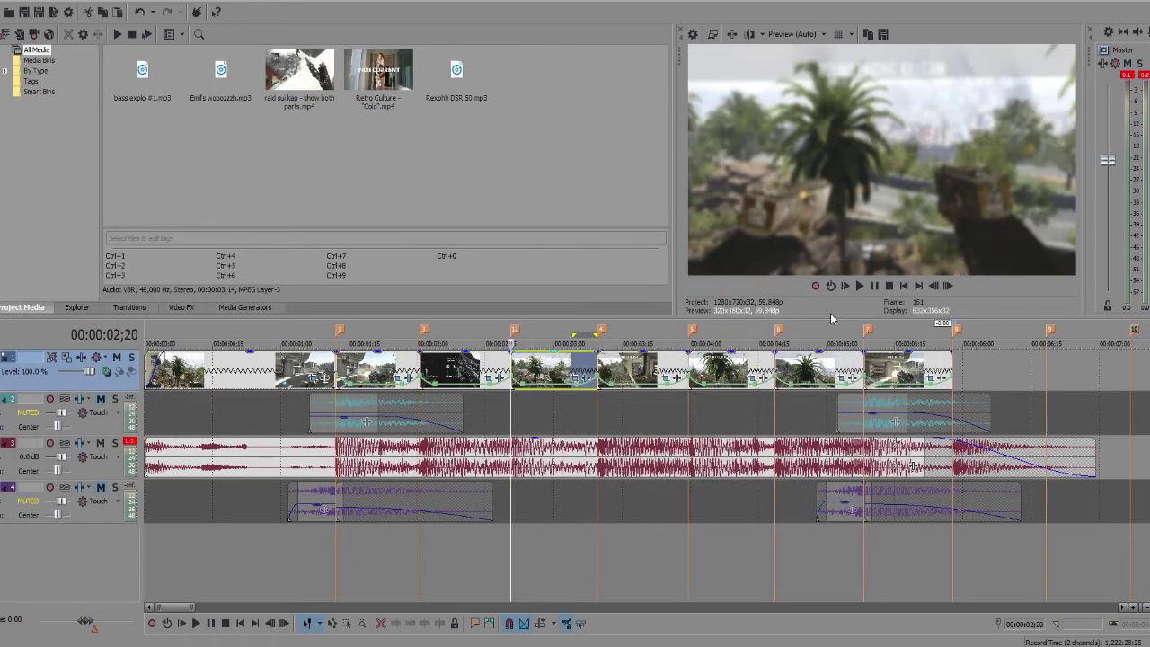
{"action": "left_click", "coordinate": [878, 288]}
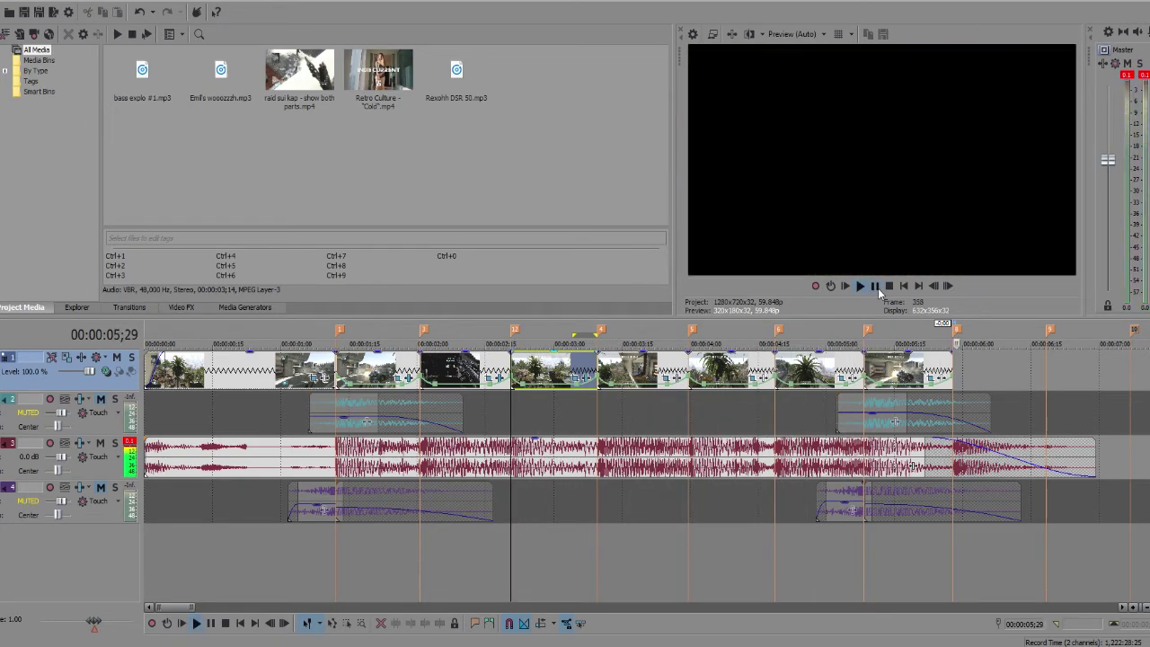
Add S_Glow to the marker 7 clip and set its brightness to about 0.918
{"action": "left_click", "coordinate": [864, 370]}
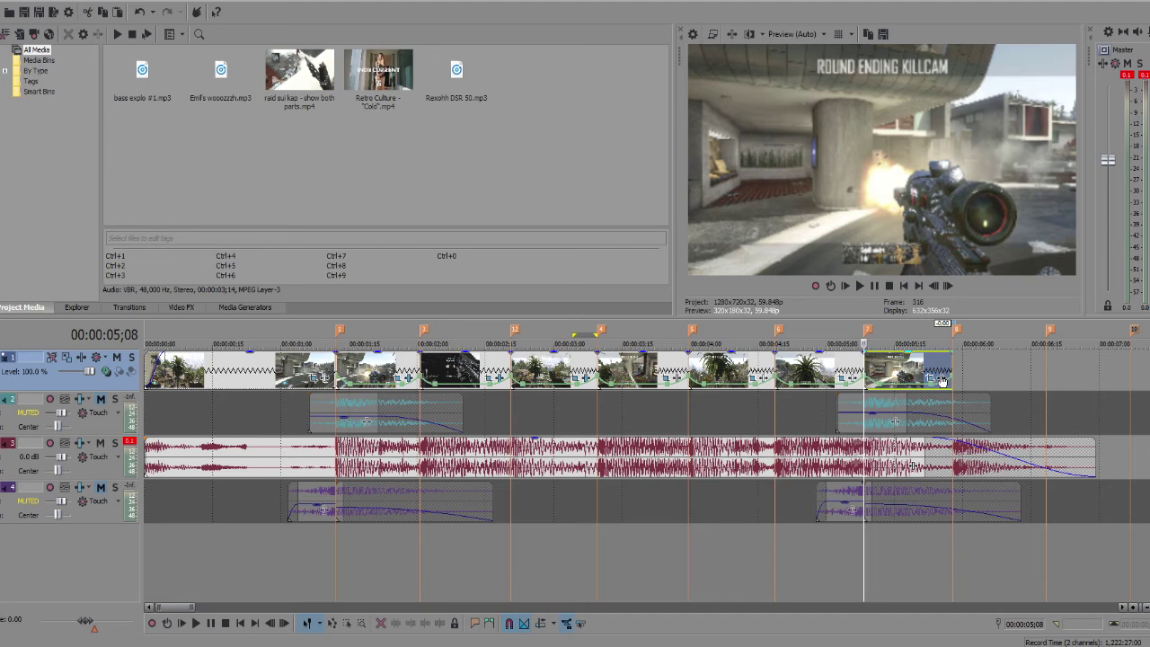
{"action": "left_click", "coordinate": [940, 378]}
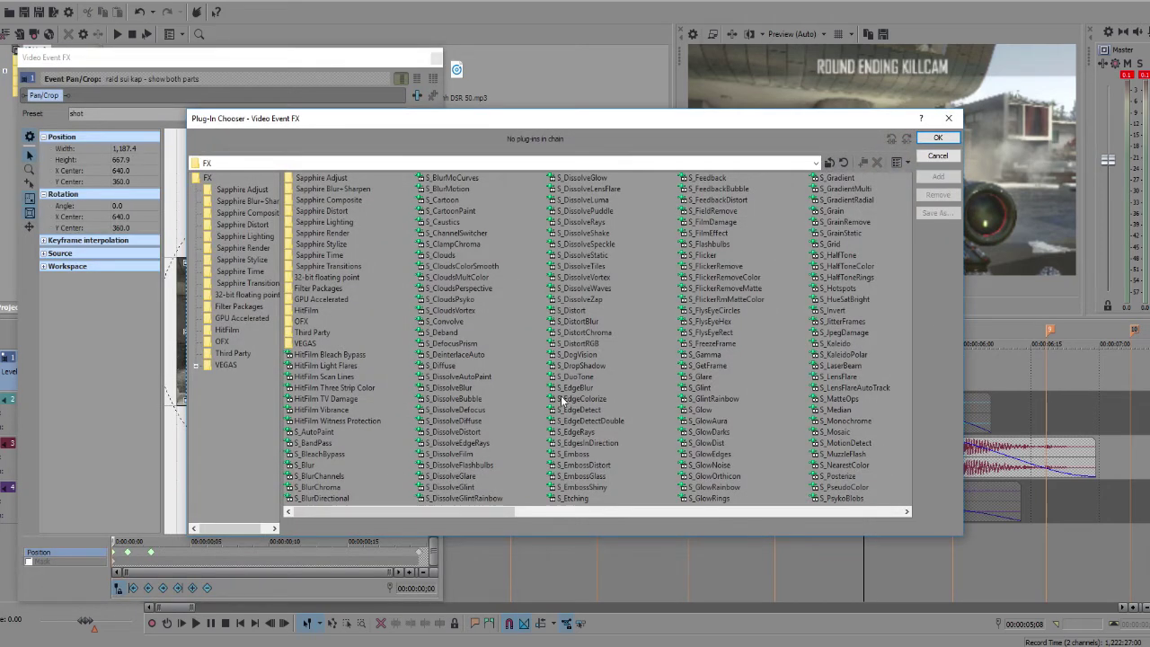
{"action": "double_click", "coordinate": [701, 411]}
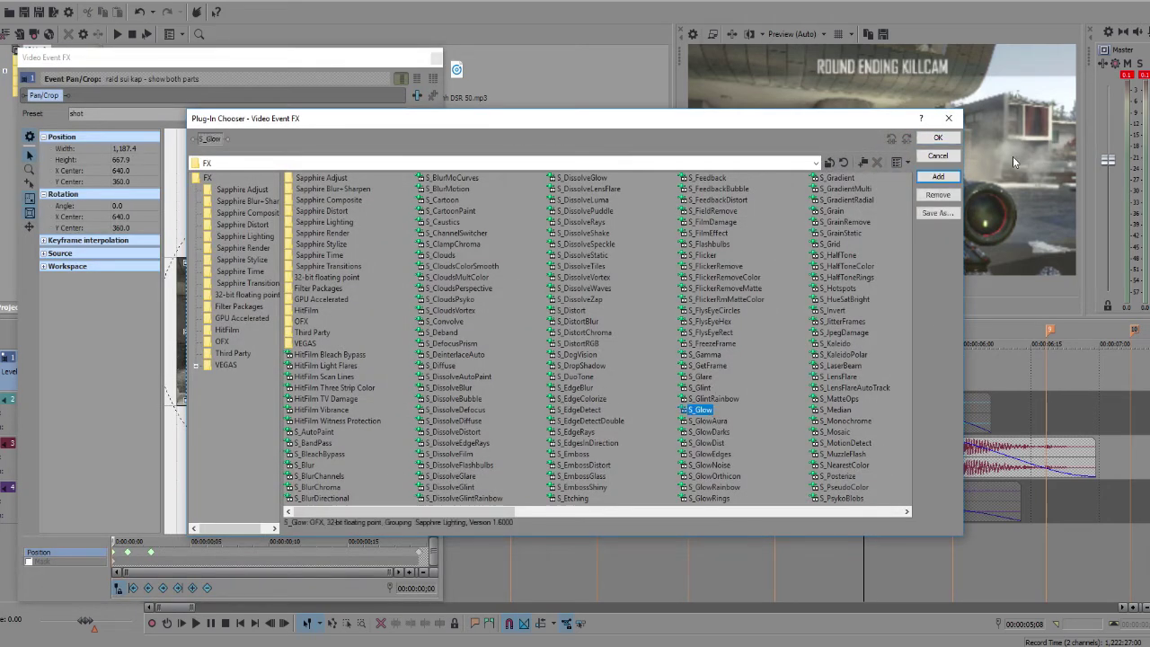
{"action": "left_click", "coordinate": [939, 139]}
{"action": "left_click_drag", "start_coordinate": [148, 191], "coordinate": [131, 199]}
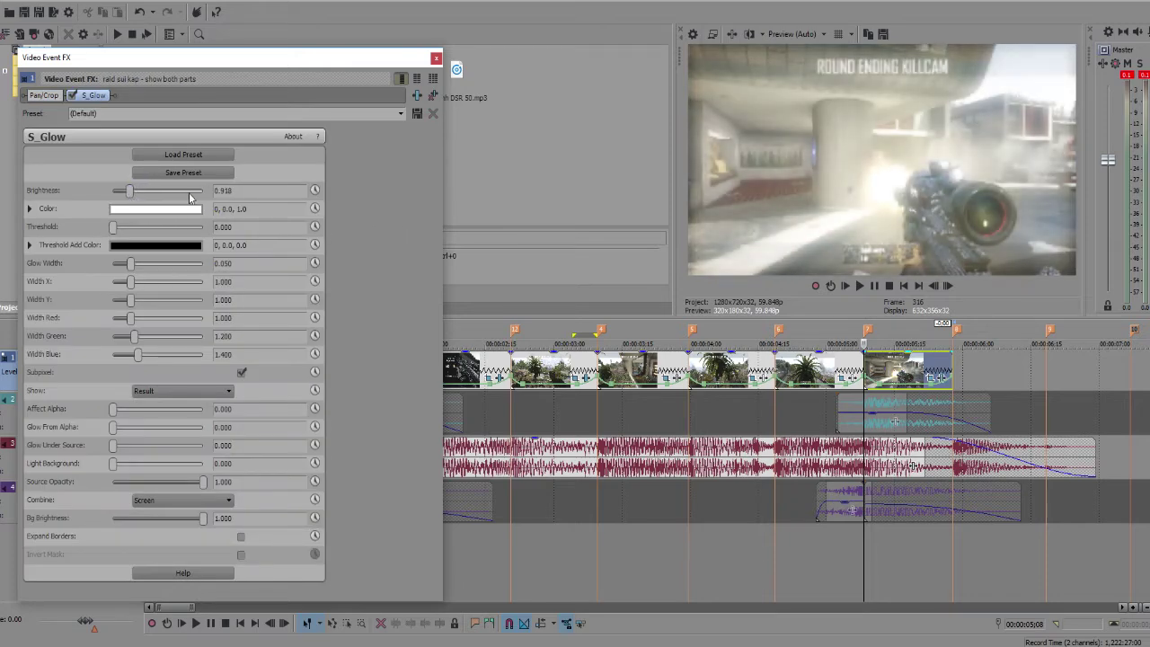
Animate the S_Glow brightness from the start of the marker 7 clip and add a holding keyframe three frames in
{"action": "left_click", "coordinate": [316, 190]}
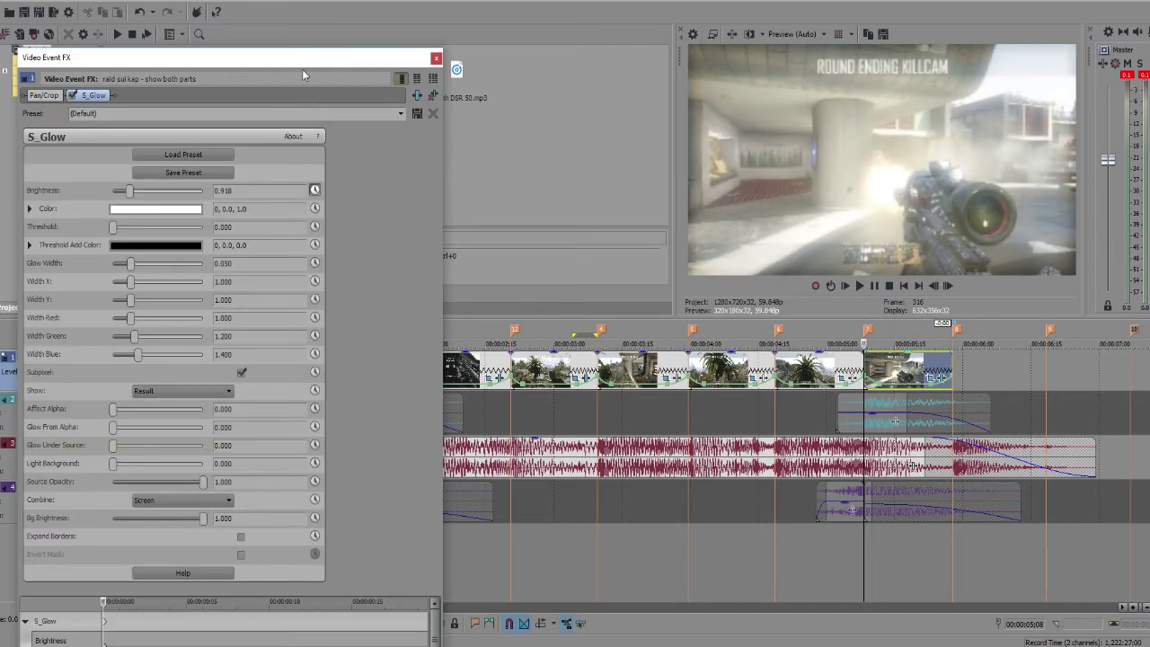
{"action": "mouse_move", "coordinate": [303, 48]}
{"action": "left_mouse_down"}
{"action": "mouse_move", "coordinate": [292, 136]}
{"action": "mouse_move", "coordinate": [291, 61]}
{"action": "left_mouse_up"}
{"action": "left_click", "coordinate": [948, 286]}
{"action": "left_click", "coordinate": [948, 286]}
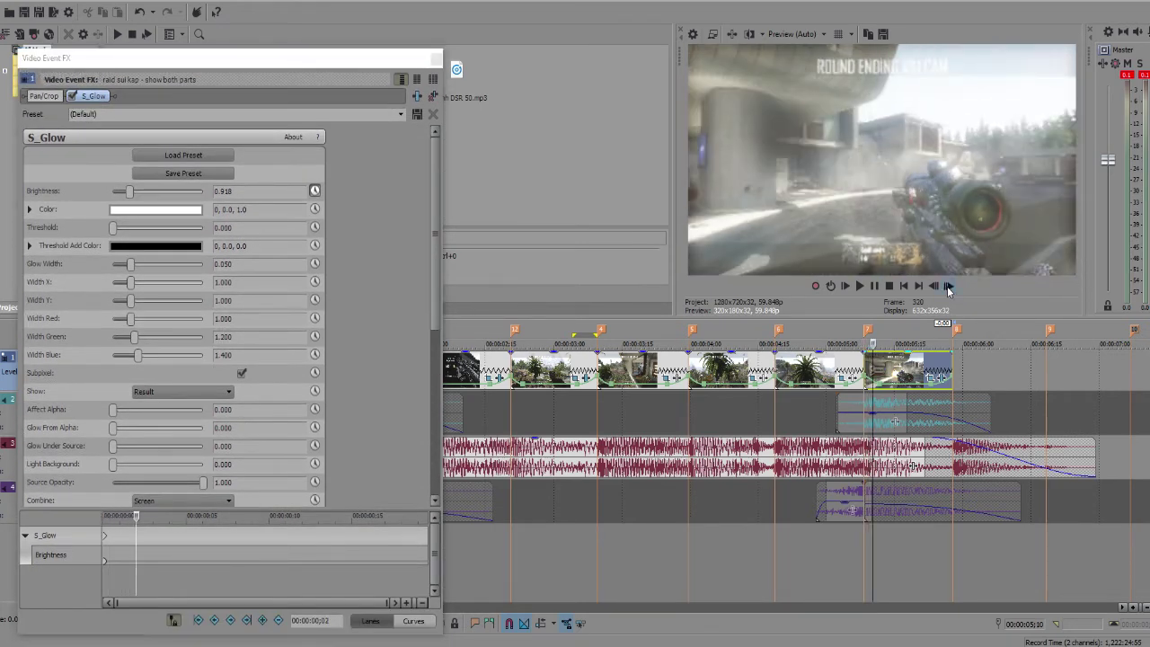
{"action": "left_click", "coordinate": [948, 285]}
{"action": "left_click", "coordinate": [262, 620]}
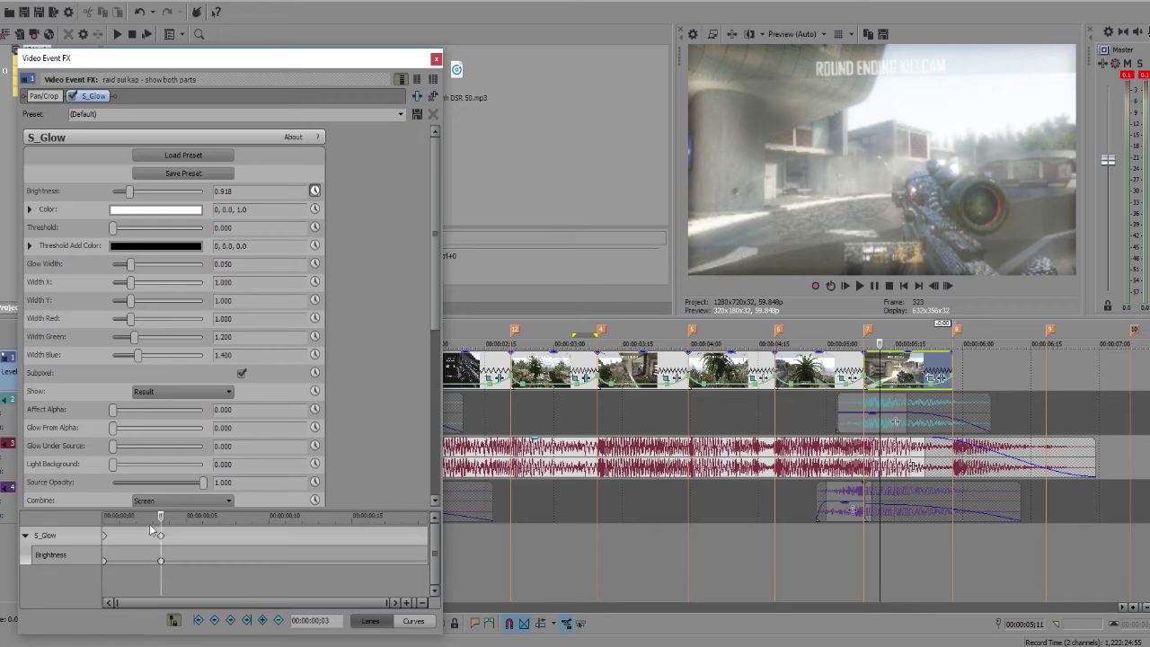
Keyframe the S_Glow brightness to 0 at the end of the marker 7 clip, and close the effect settings
{"action": "left_click_drag", "start_coordinate": [162, 520], "coordinate": [426, 519]}
{"action": "left_click_drag", "start_coordinate": [130, 191], "coordinate": [112, 191]}
{"action": "left_click", "coordinate": [436, 59]}
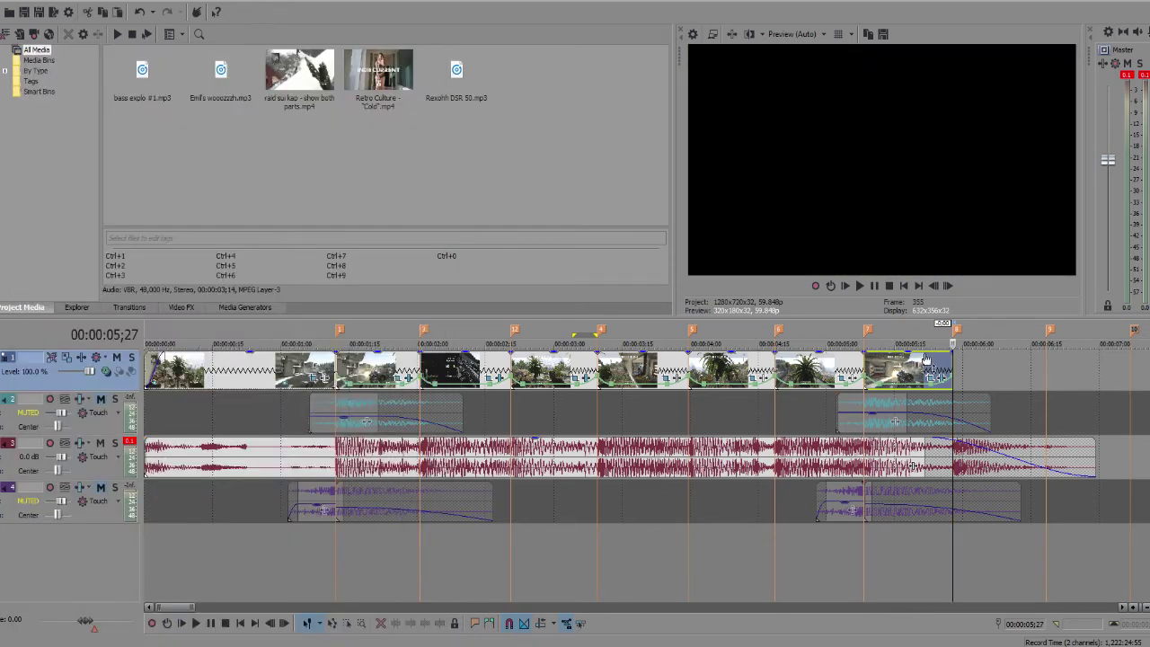
Play the edit from marker 5 to check the sequence leading into the glowing marker 7 clip
{"action": "left_click", "coordinate": [864, 378]}
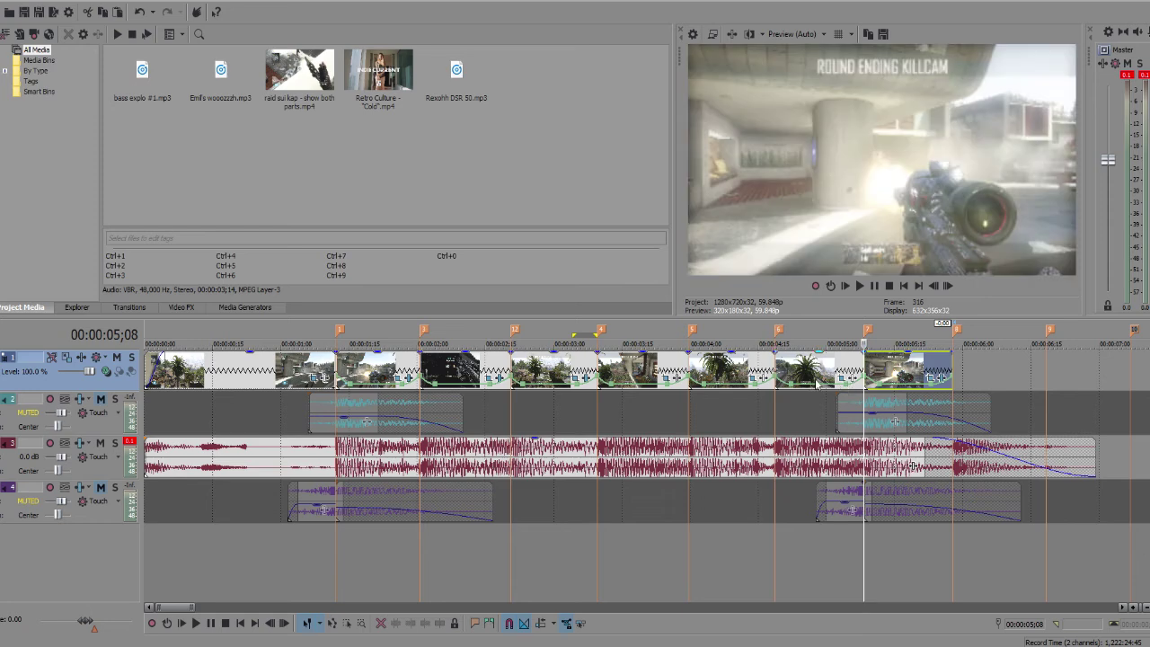
{"action": "left_click", "coordinate": [795, 374]}
{"action": "left_click", "coordinate": [711, 370]}
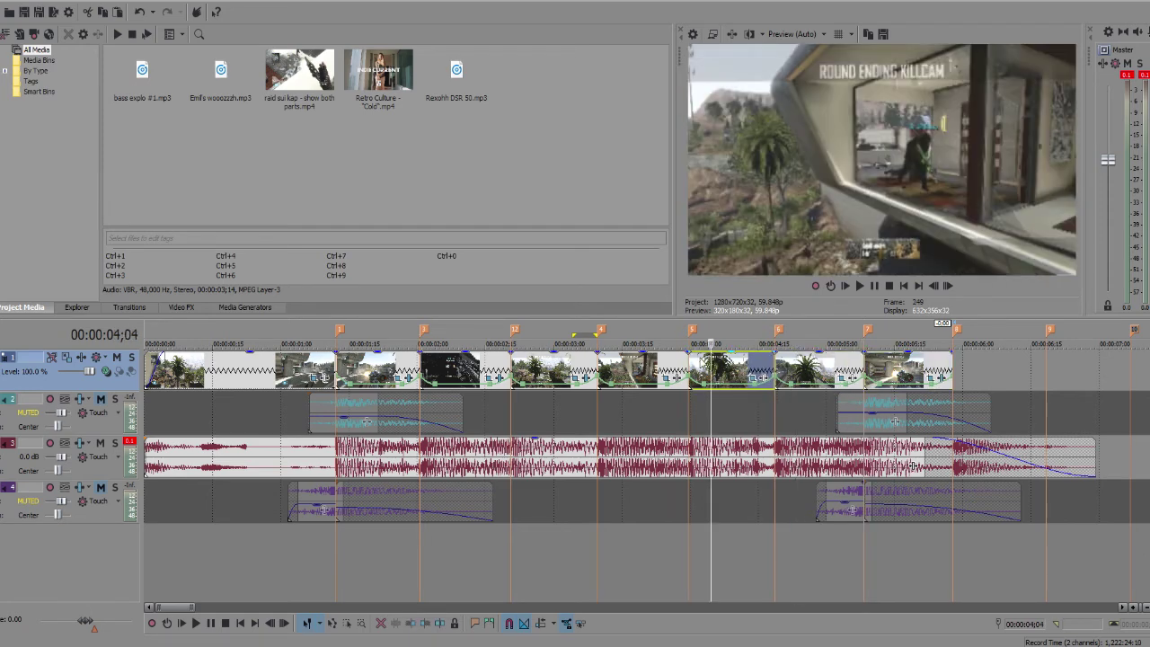
{"action": "left_click", "coordinate": [687, 370]}
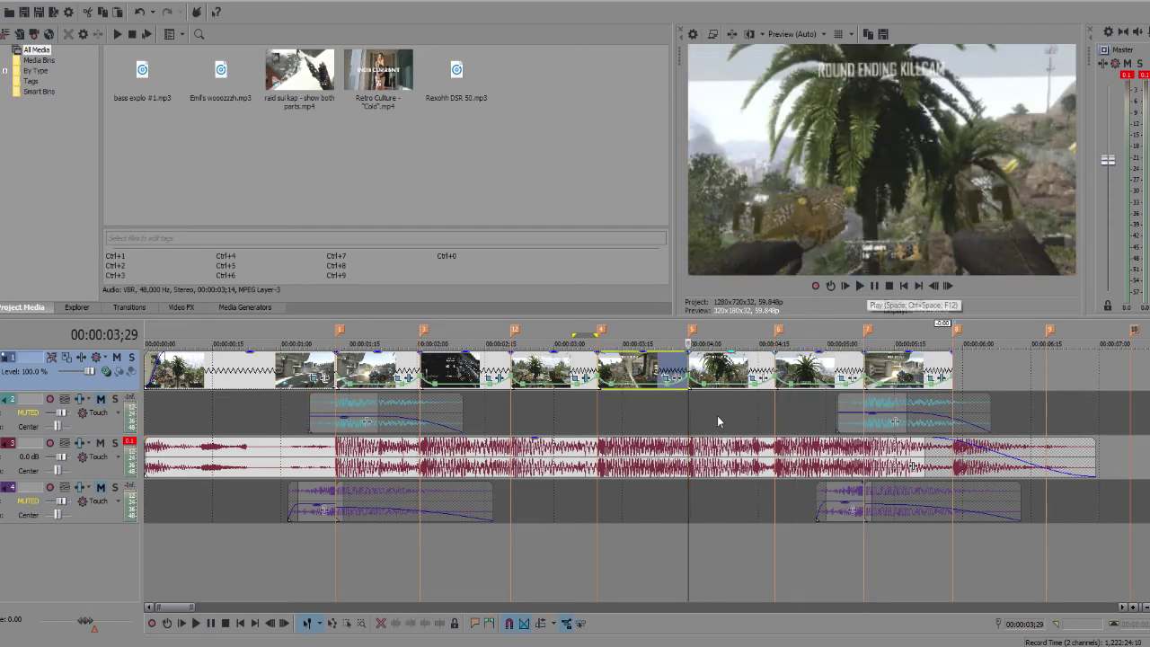
{"action": "key", "text": "space"}
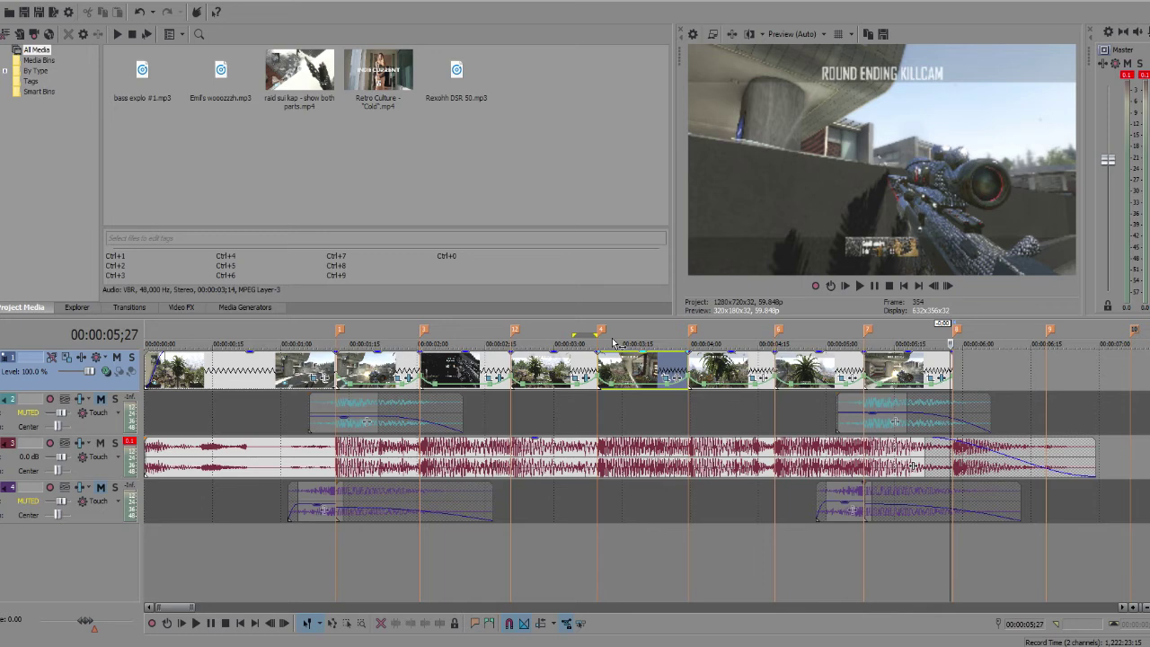
Examine the clips from marker 3 to marker 5, and play the edit from the middle of the marker 5 clip
{"action": "left_click", "coordinate": [440, 375]}
{"action": "left_click", "coordinate": [518, 377]}
{"action": "left_click", "coordinate": [575, 377]}
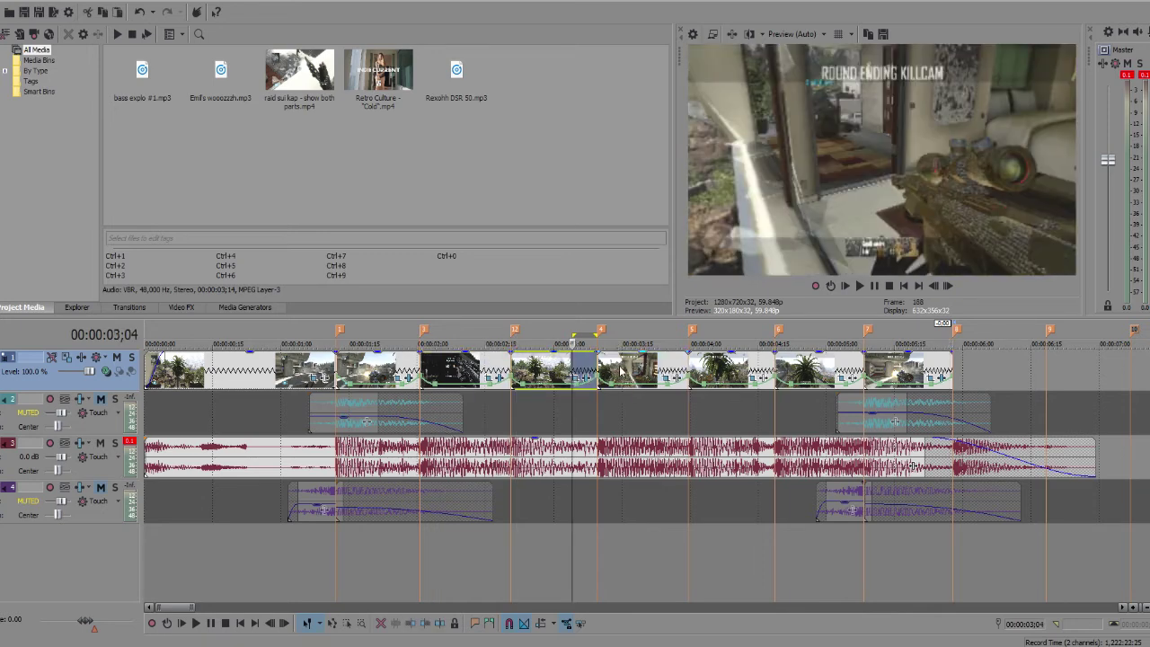
{"action": "left_click", "coordinate": [620, 371]}
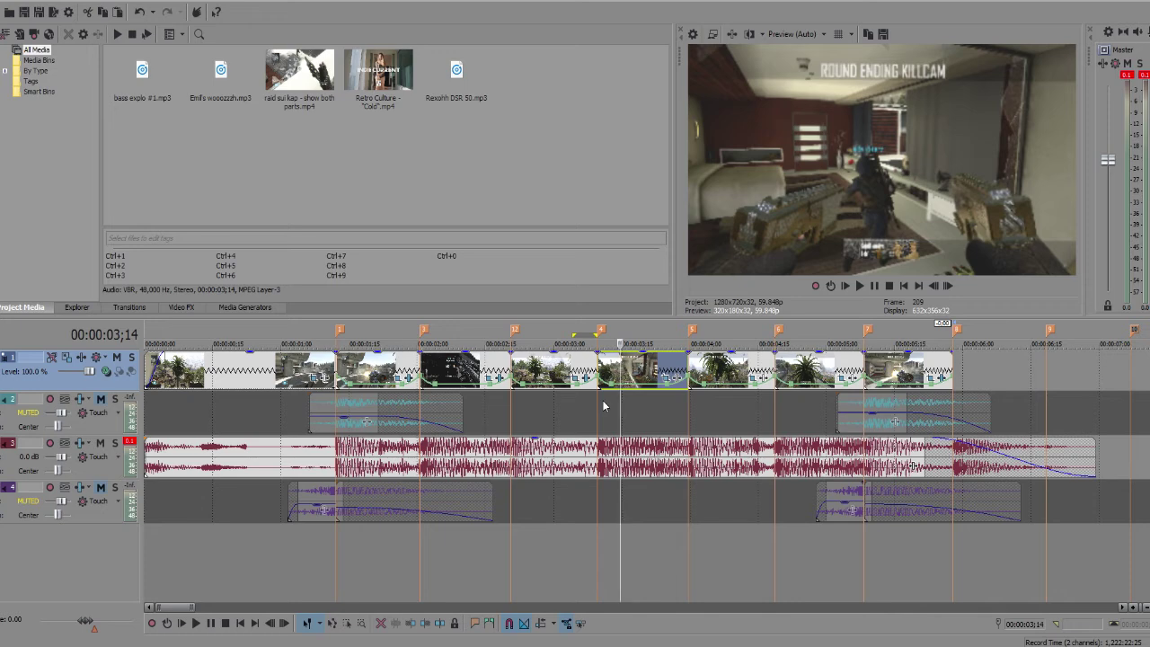
{"action": "left_click", "coordinate": [697, 465]}
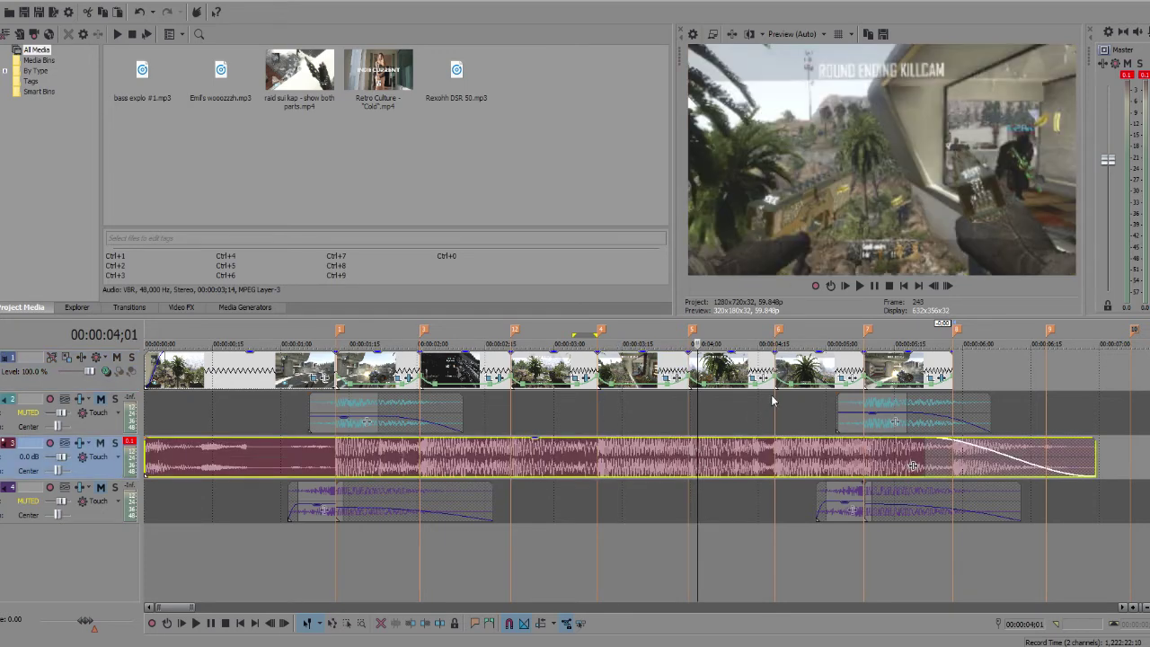
{"action": "left_click", "coordinate": [732, 368]}
{"action": "left_click", "coordinate": [860, 286]}
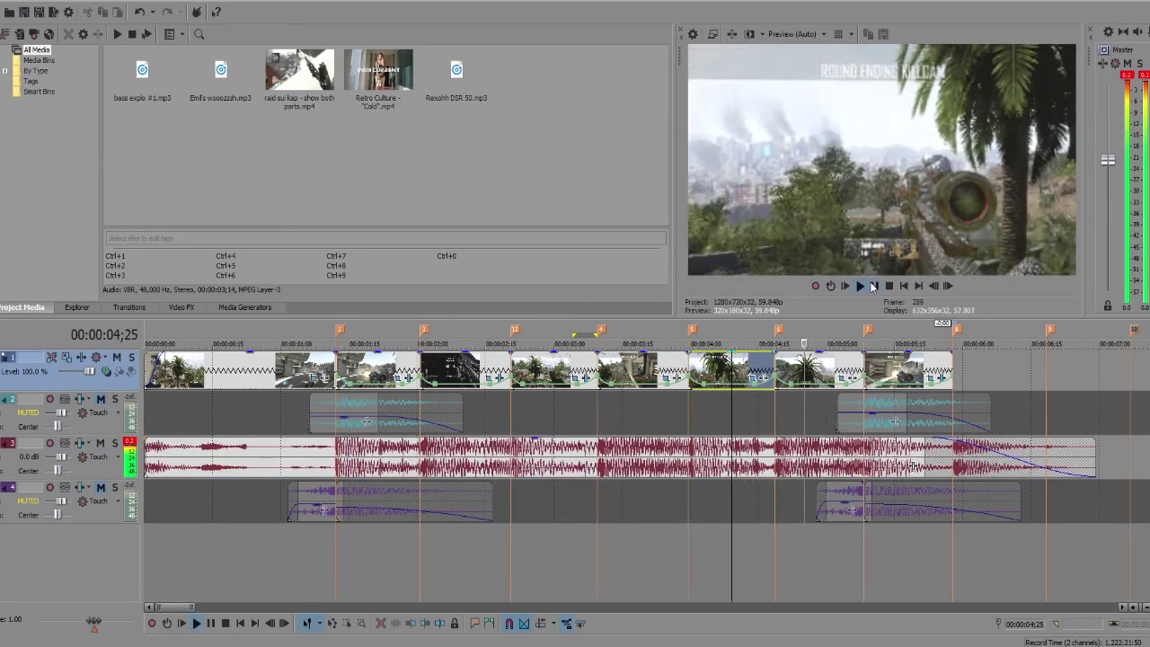
Split the music track at markers 6 and 7
{"action": "left_click", "coordinate": [775, 468]}
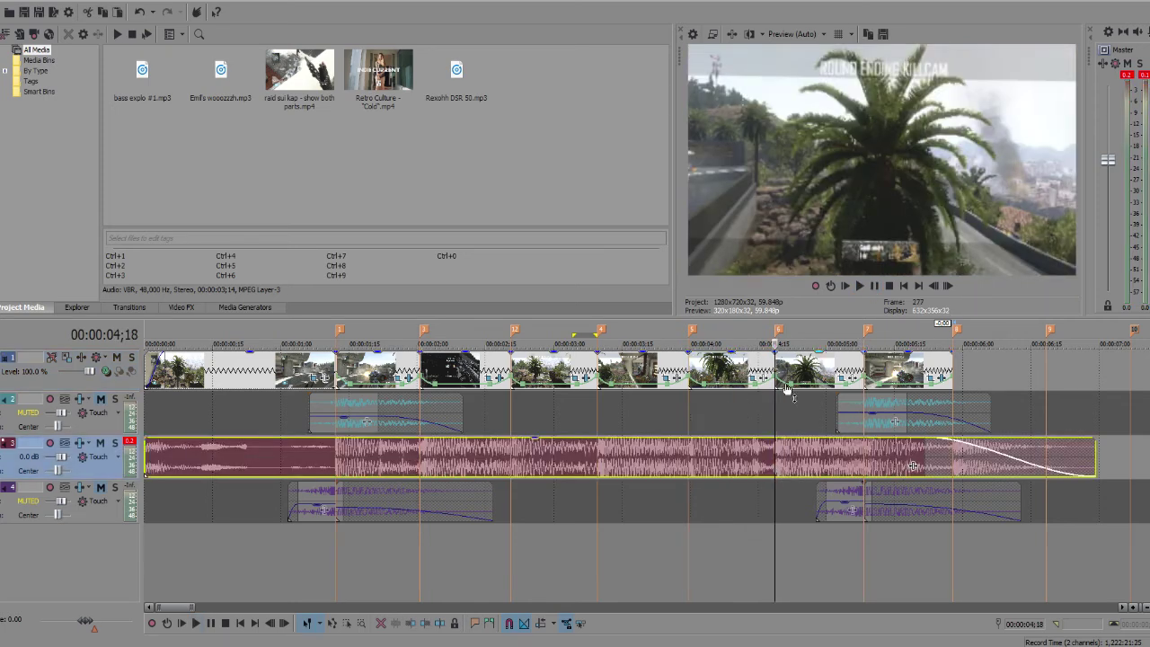
{"action": "key", "text": "s"}
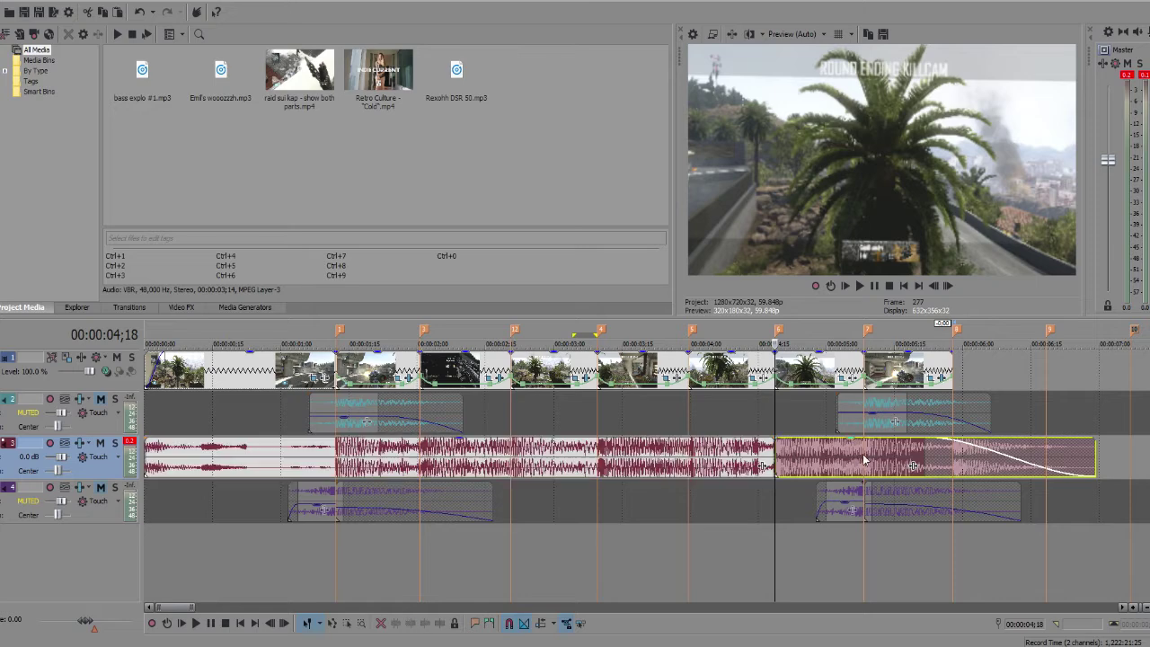
{"action": "left_click", "coordinate": [865, 460]}
{"action": "key", "text": "s"}
Add the VEGAS Track EQ effect to the music segment between markers 6 and 7
{"action": "left_click", "coordinate": [780, 451]}
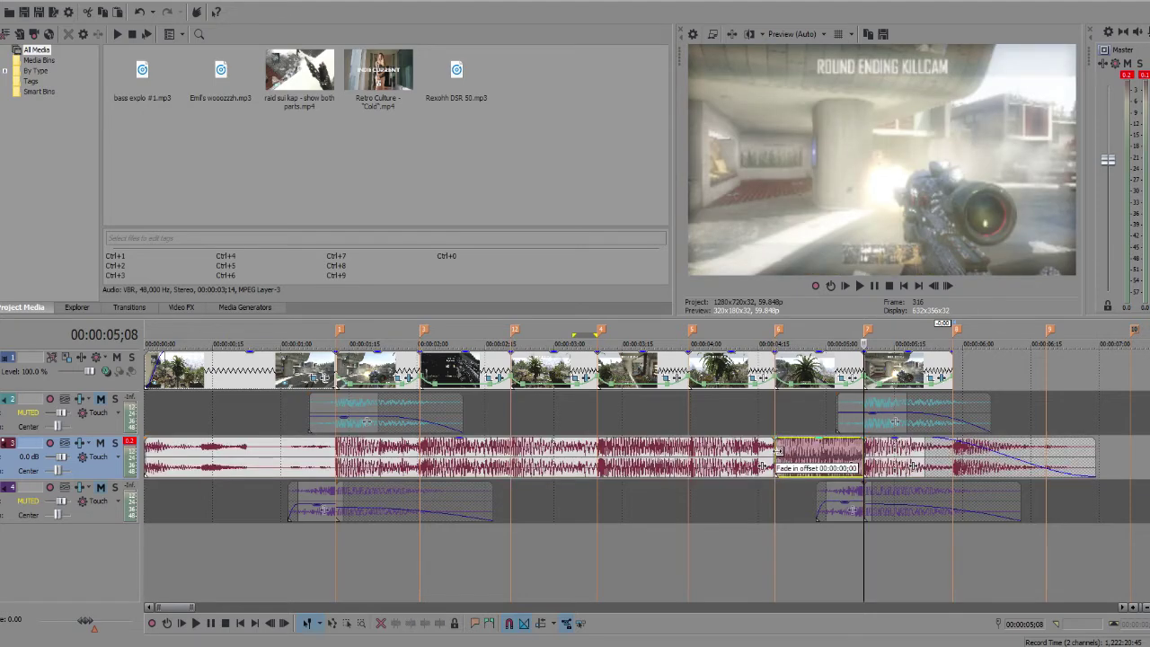
{"action": "left_click", "coordinate": [797, 460]}
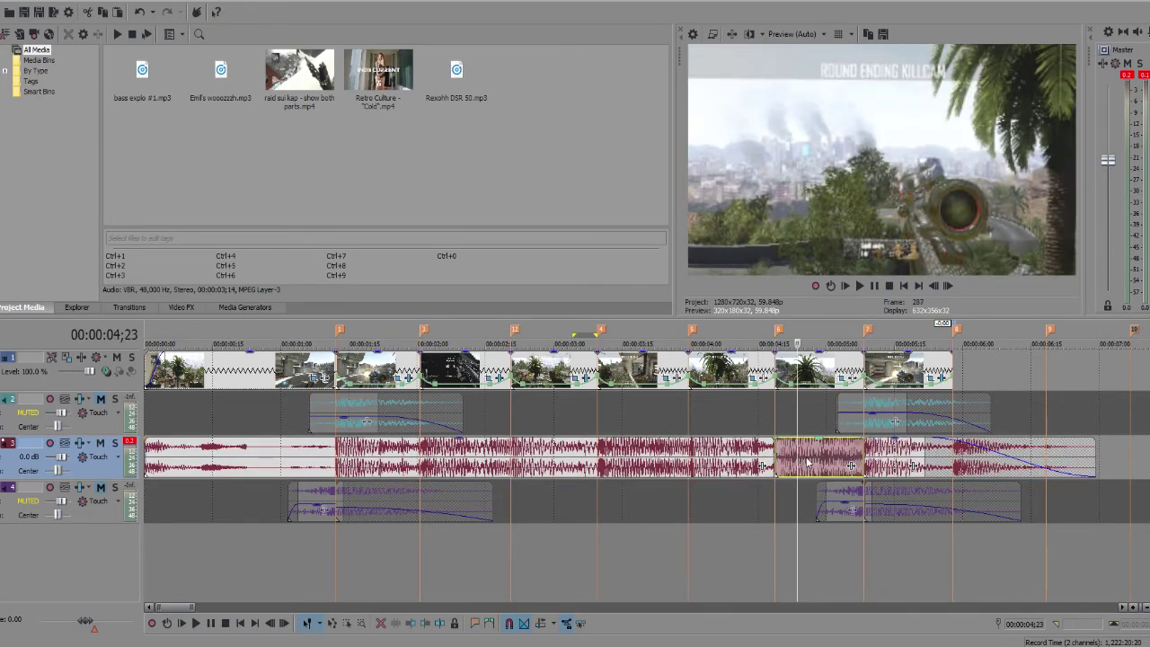
{"action": "left_click", "coordinate": [778, 461]}
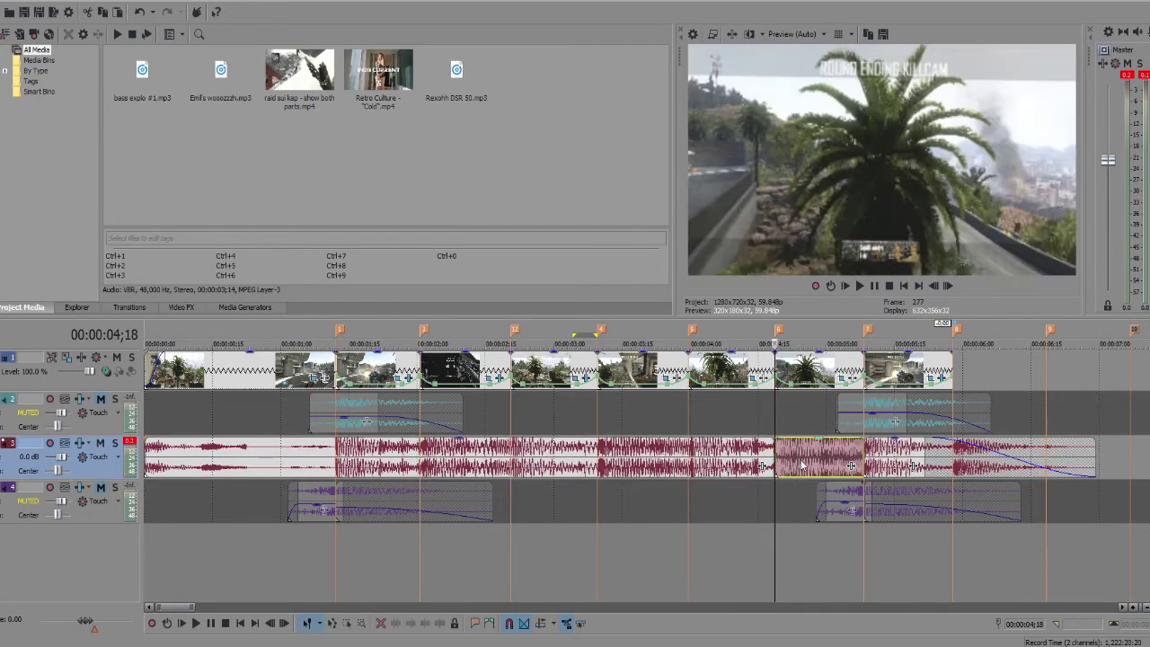
{"action": "left_click", "coordinate": [851, 468]}
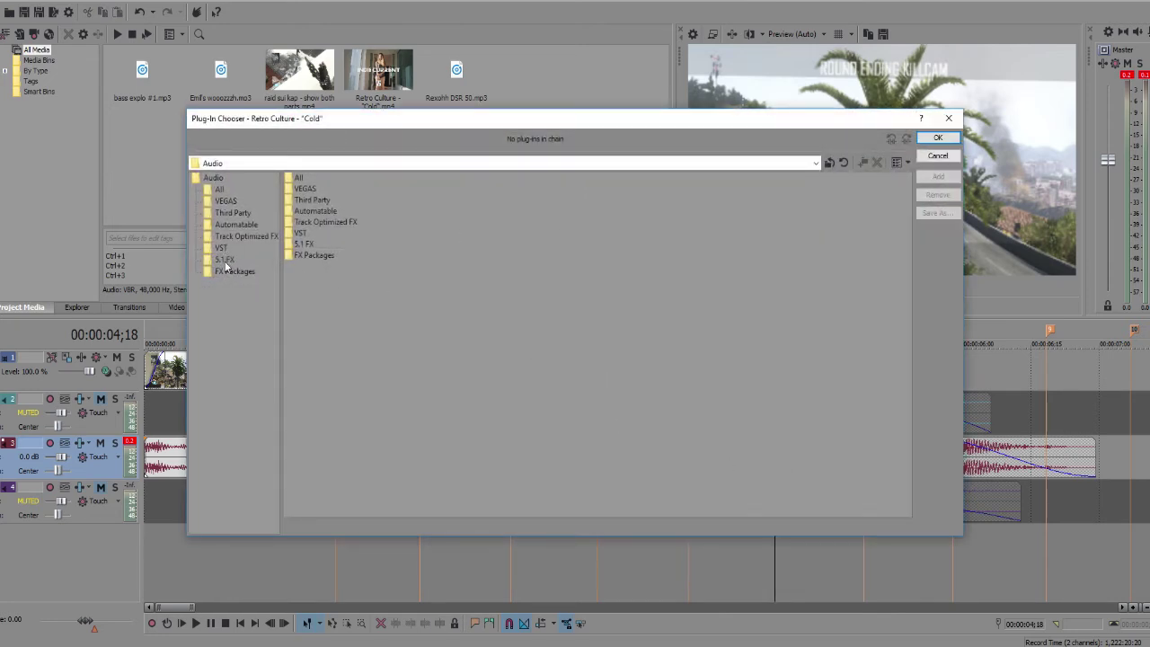
{"action": "left_click", "coordinate": [226, 202]}
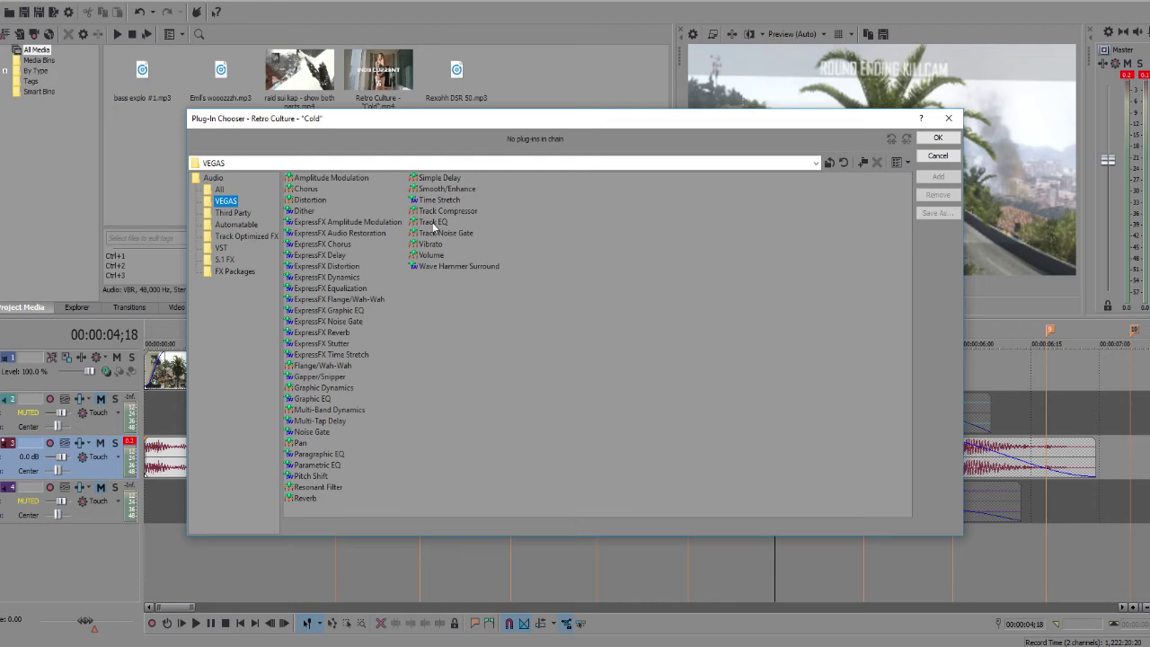
{"action": "left_click", "coordinate": [434, 223]}
{"action": "left_click", "coordinate": [938, 176]}
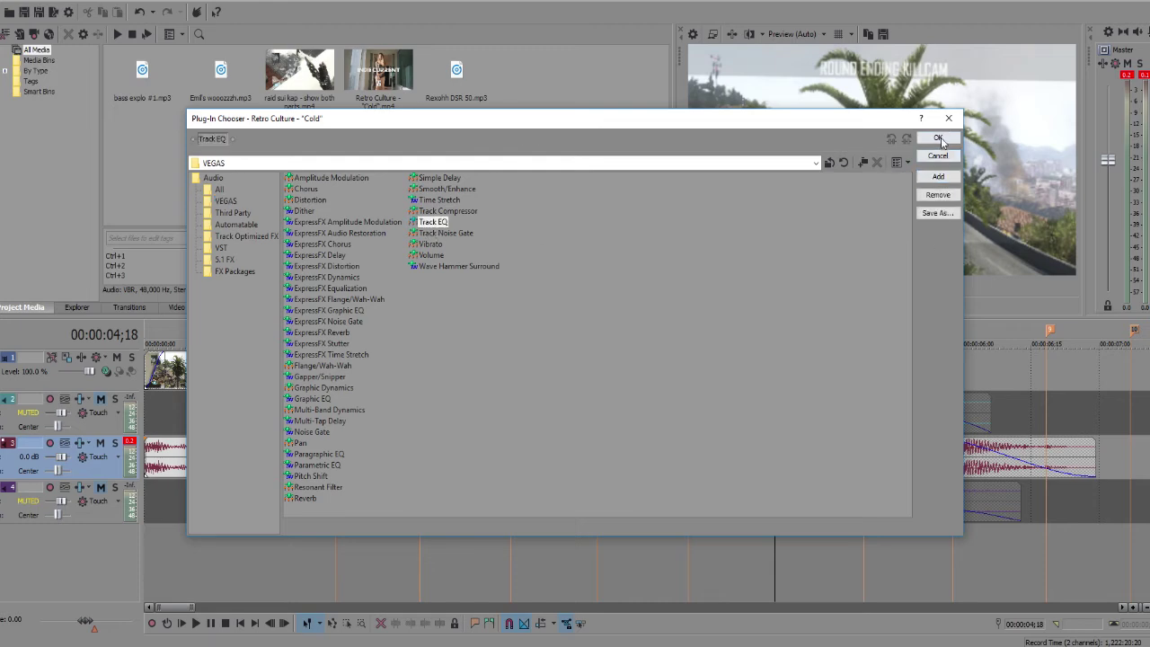
{"action": "left_click", "coordinate": [938, 137]}
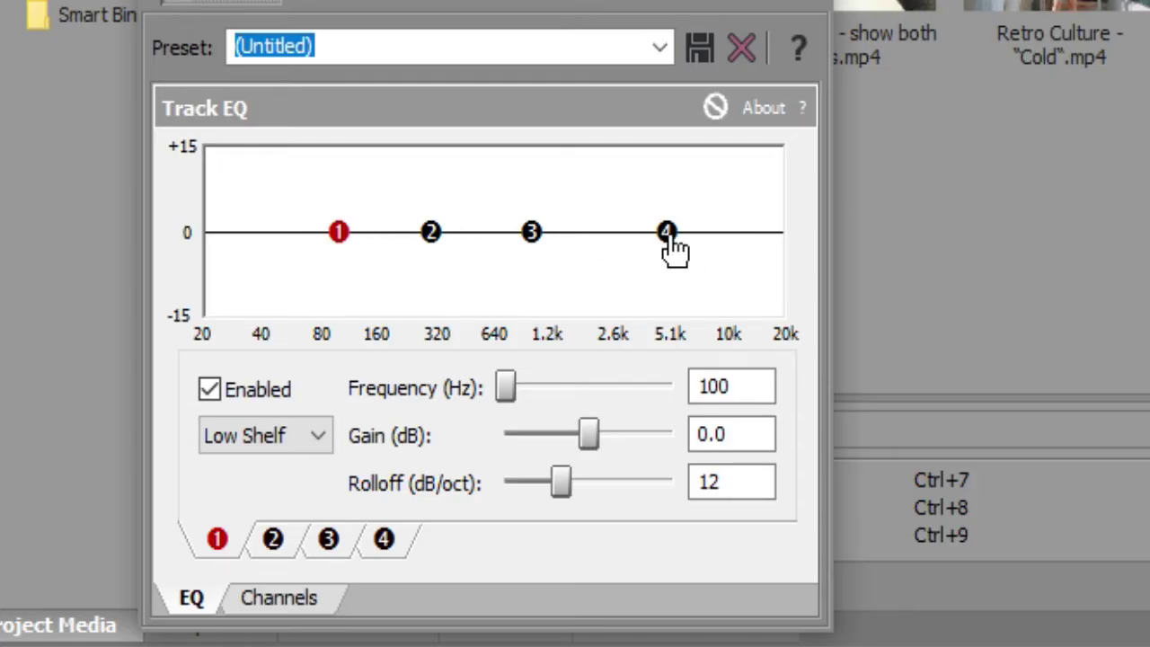
Pull band 4 of the Track EQ down to the bottom of the gain range and toward the lower frequencies
{"action": "left_click_drag", "start_coordinate": [667, 233], "coordinate": [440, 373]}
{"action": "left_click", "coordinate": [716, 385]}
{"action": "left_click_drag", "start_coordinate": [732, 385], "coordinate": [663, 385]}
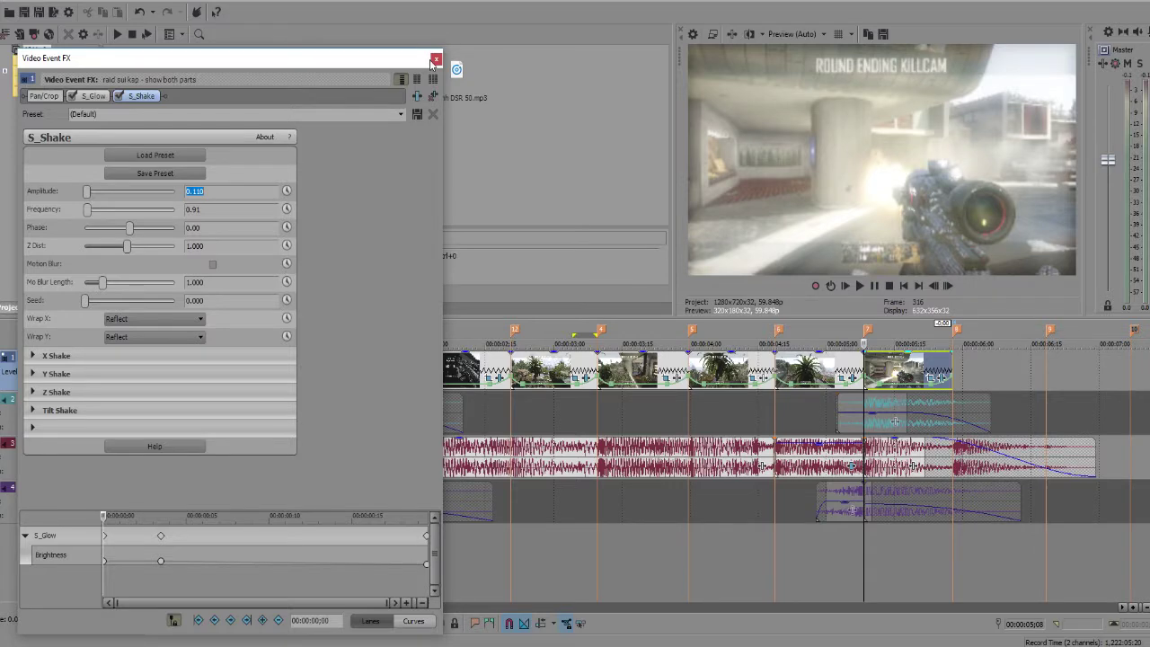
Close the marker 7 clip's S_Shake settings and examine the clips between markers 1 and 5
{"action": "left_click", "coordinate": [436, 60]}
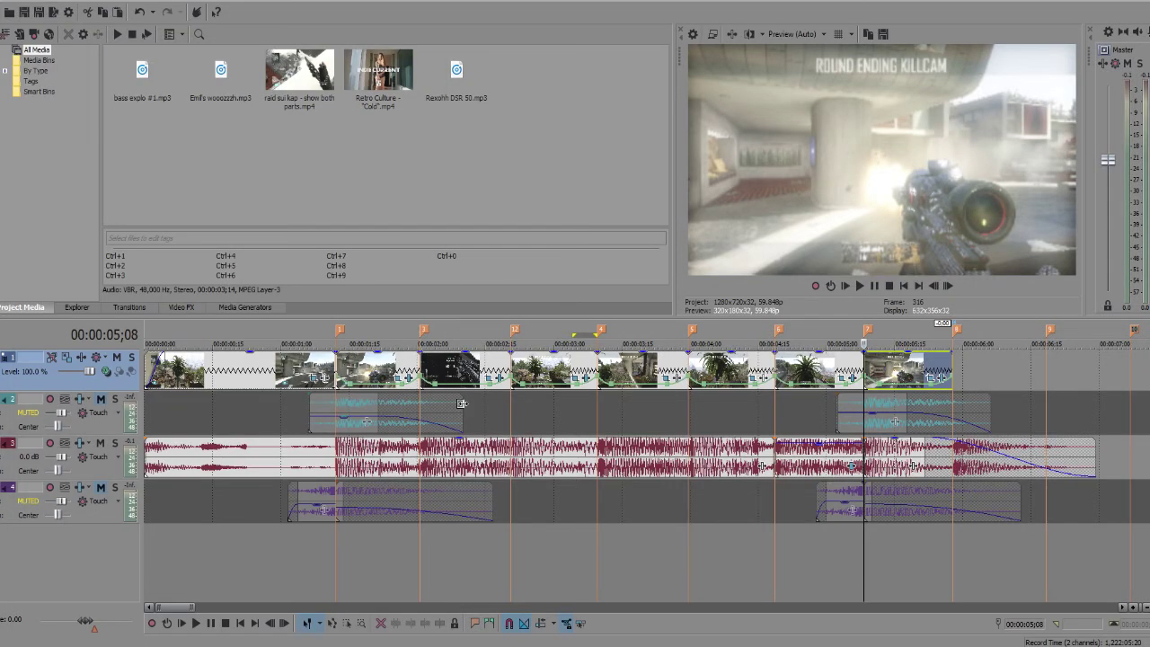
{"action": "left_click", "coordinate": [531, 369]}
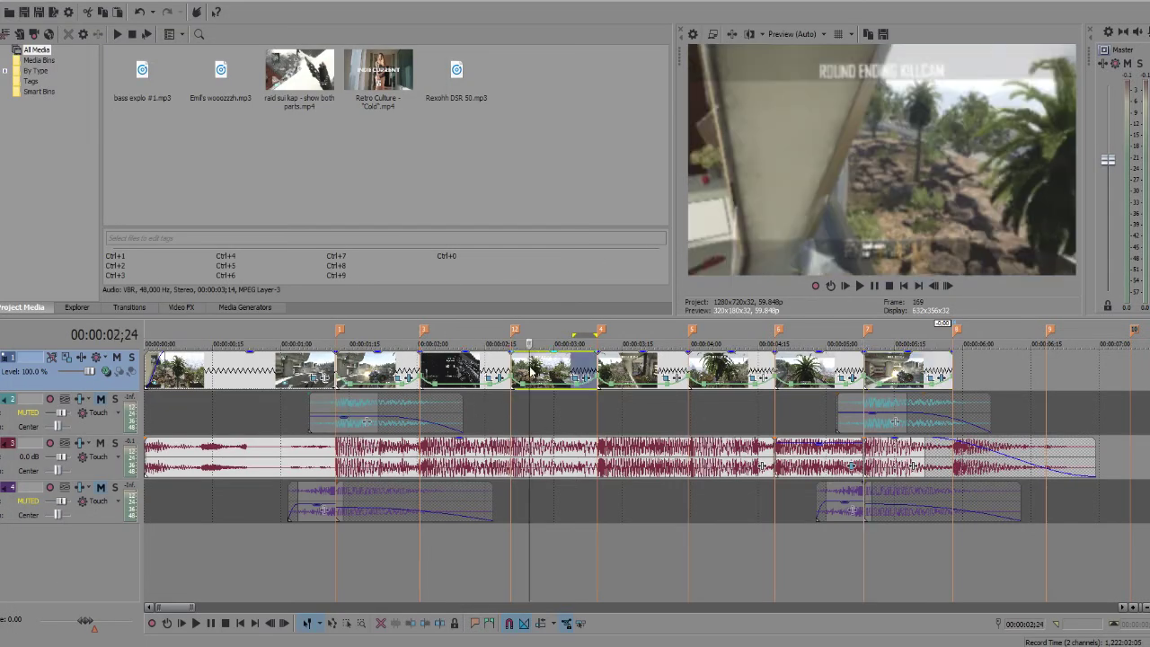
{"action": "left_click", "coordinate": [558, 368]}
{"action": "left_click", "coordinate": [618, 368]}
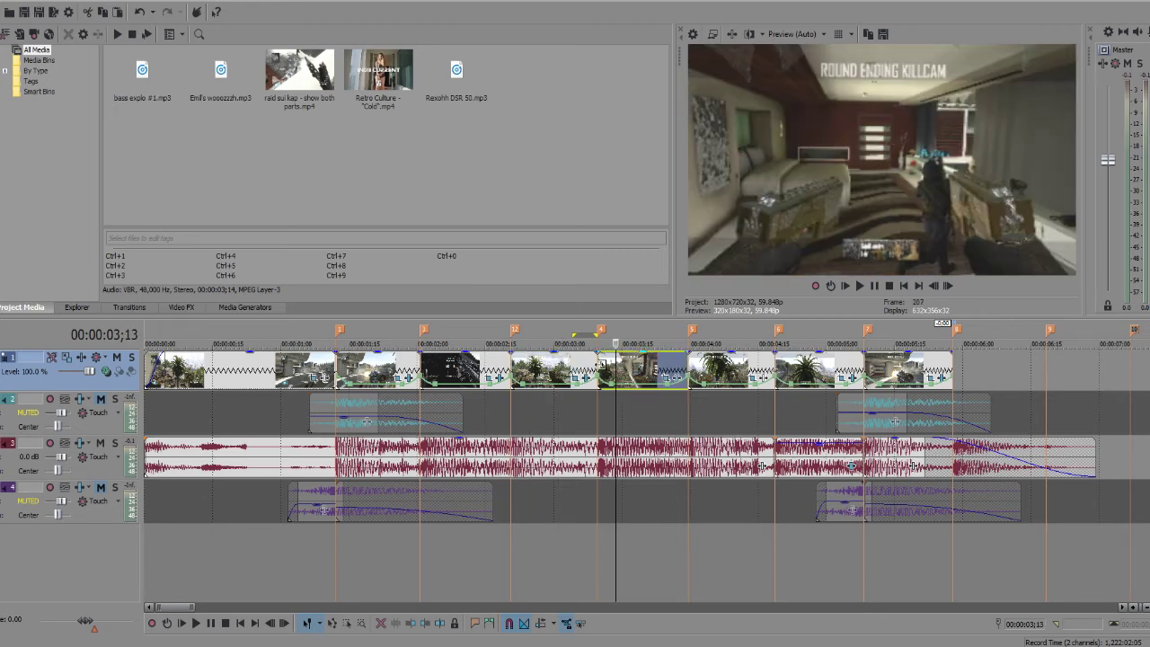
{"action": "left_click", "coordinate": [598, 369]}
{"action": "left_click", "coordinate": [438, 370]}
{"action": "left_click", "coordinate": [493, 372]}
{"action": "left_click", "coordinate": [377, 368]}
Add S_Shake to the marker 1 clip with amplitude 0.170 and frequency 1.12, and close the effect settings
{"action": "left_click", "coordinate": [337, 363]}
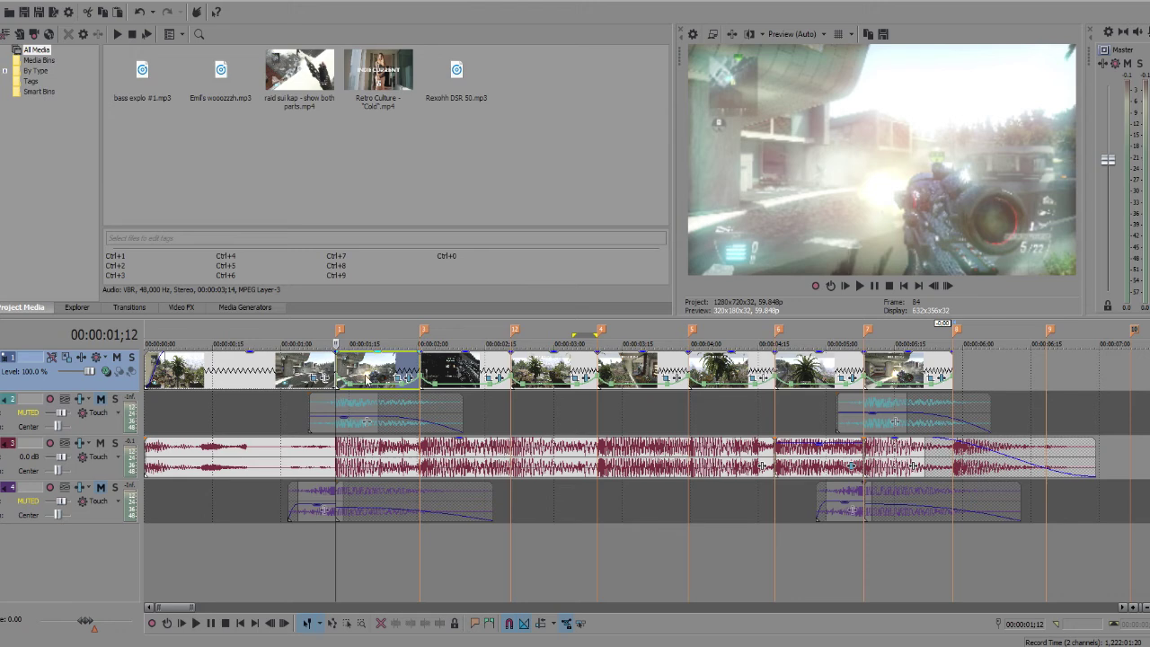
{"action": "left_click", "coordinate": [406, 379]}
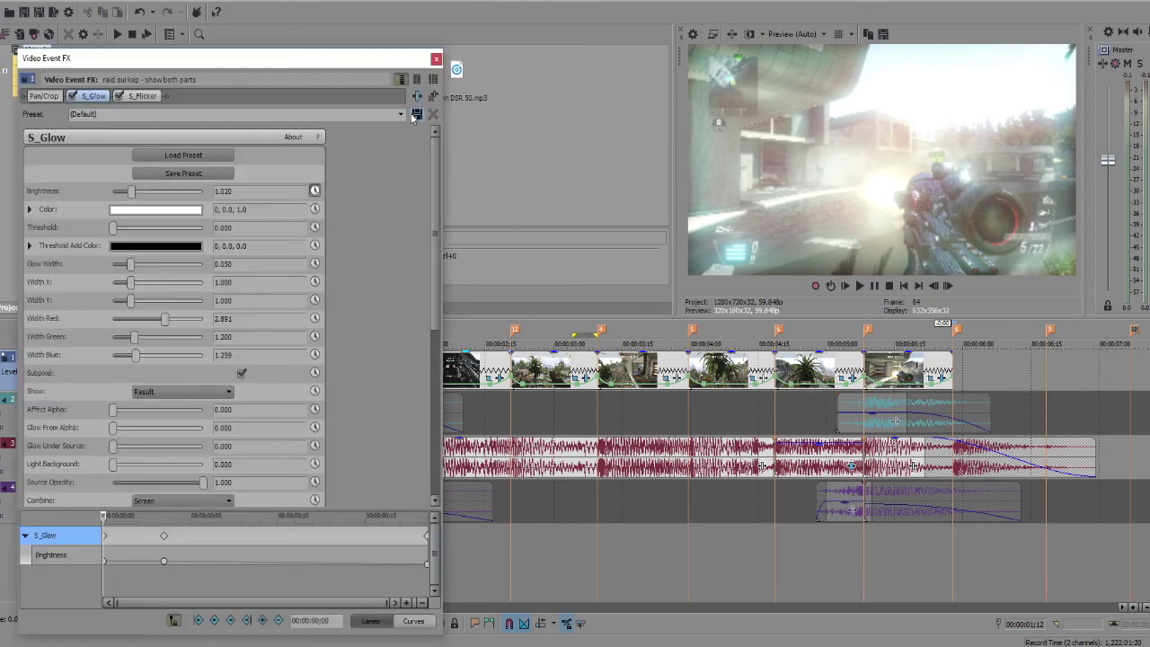
{"action": "left_click", "coordinate": [416, 79]}
{"action": "left_click_drag", "start_coordinate": [412, 515], "coordinate": [574, 509]}
{"action": "left_click", "coordinate": [570, 277]}
{"action": "left_click", "coordinate": [938, 176]}
{"action": "left_click", "coordinate": [938, 142]}
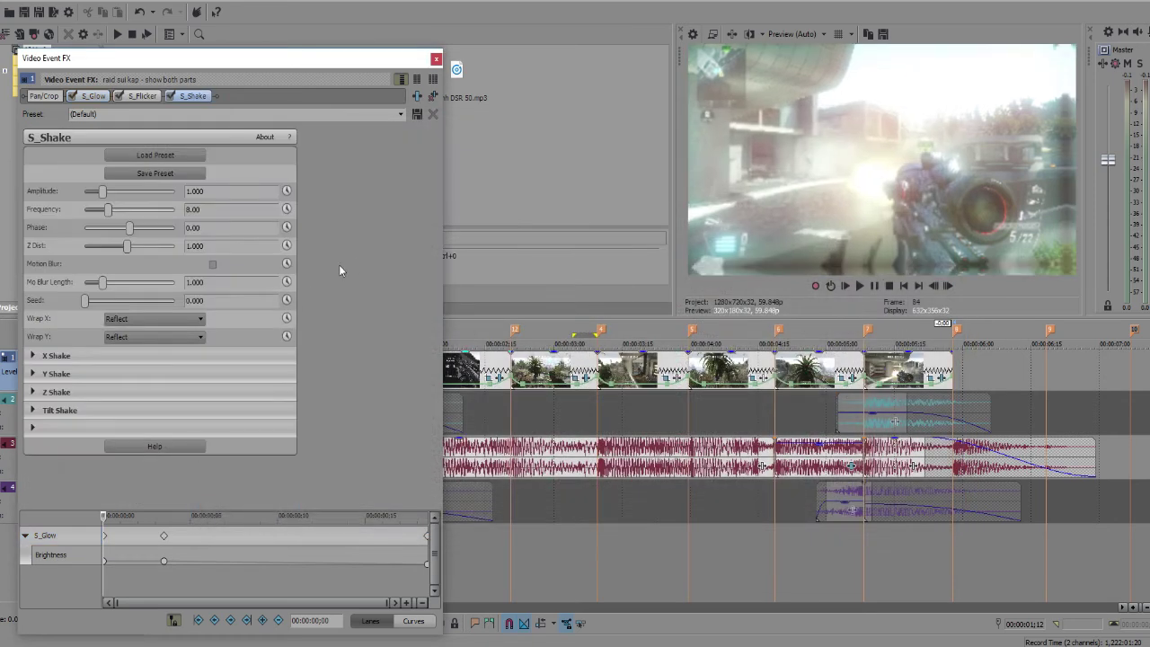
{"action": "mouse_move", "coordinate": [107, 210]}
{"action": "left_mouse_down"}
{"action": "mouse_move", "coordinate": [91, 217]}
{"action": "mouse_move", "coordinate": [91, 197]}
{"action": "left_mouse_up"}
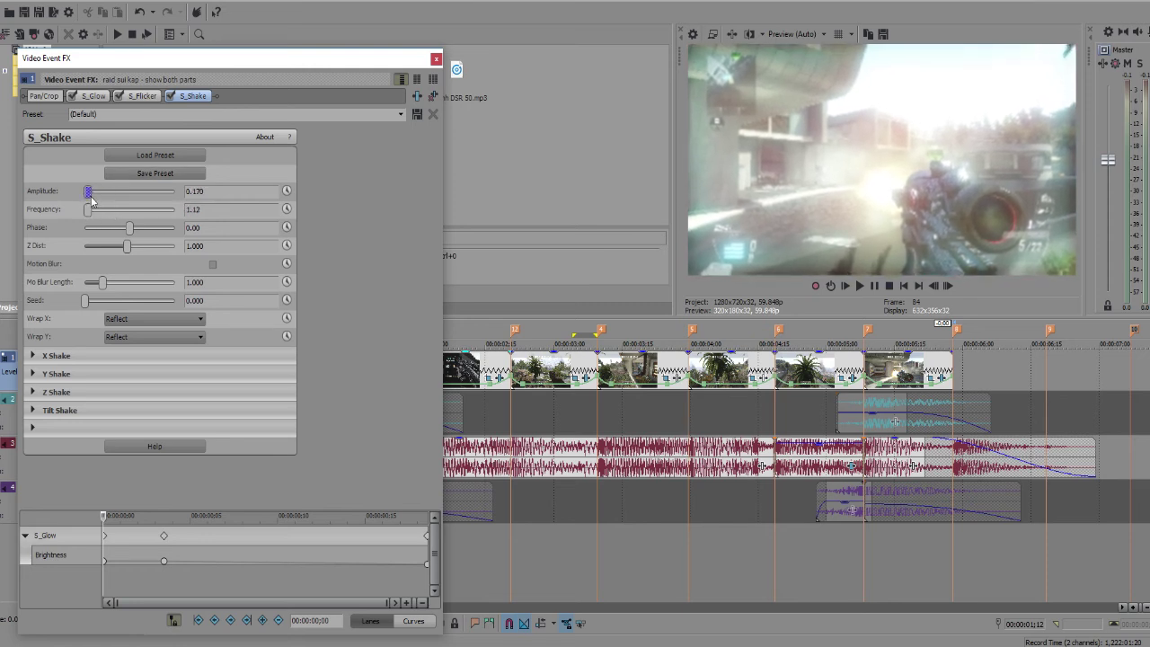
{"action": "left_click", "coordinate": [436, 58]}
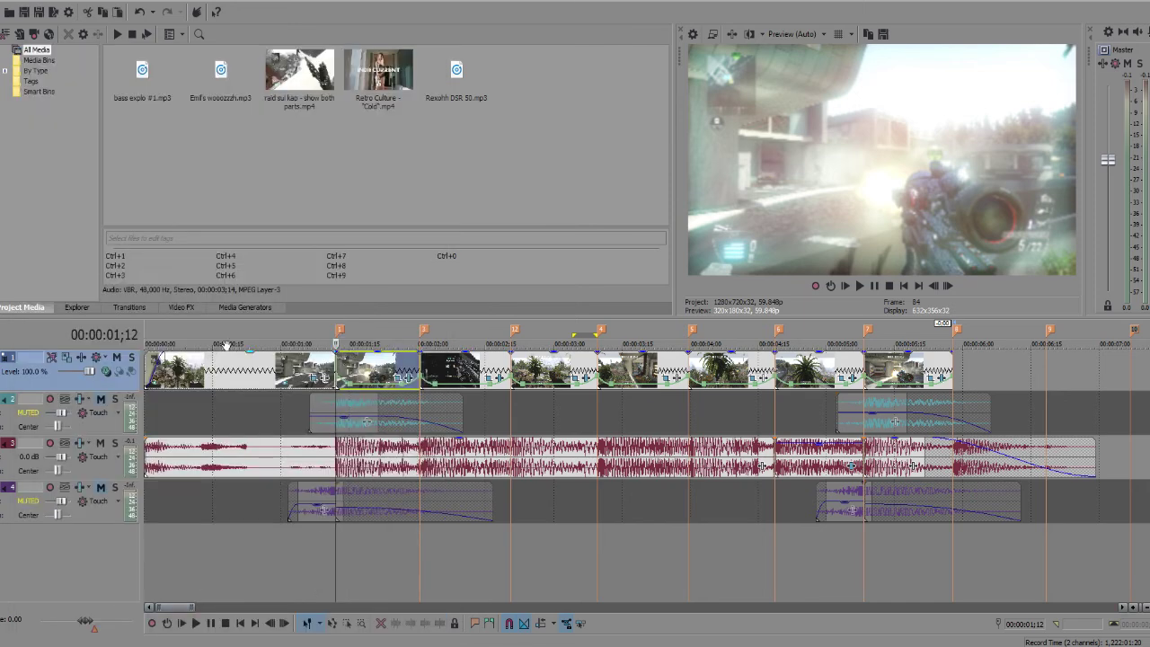
Add S_Shake to the opening clip before marker 1 with frequency 0.71, and close the effect settings
{"action": "left_click", "coordinate": [225, 386]}
{"action": "left_click", "coordinate": [330, 377]}
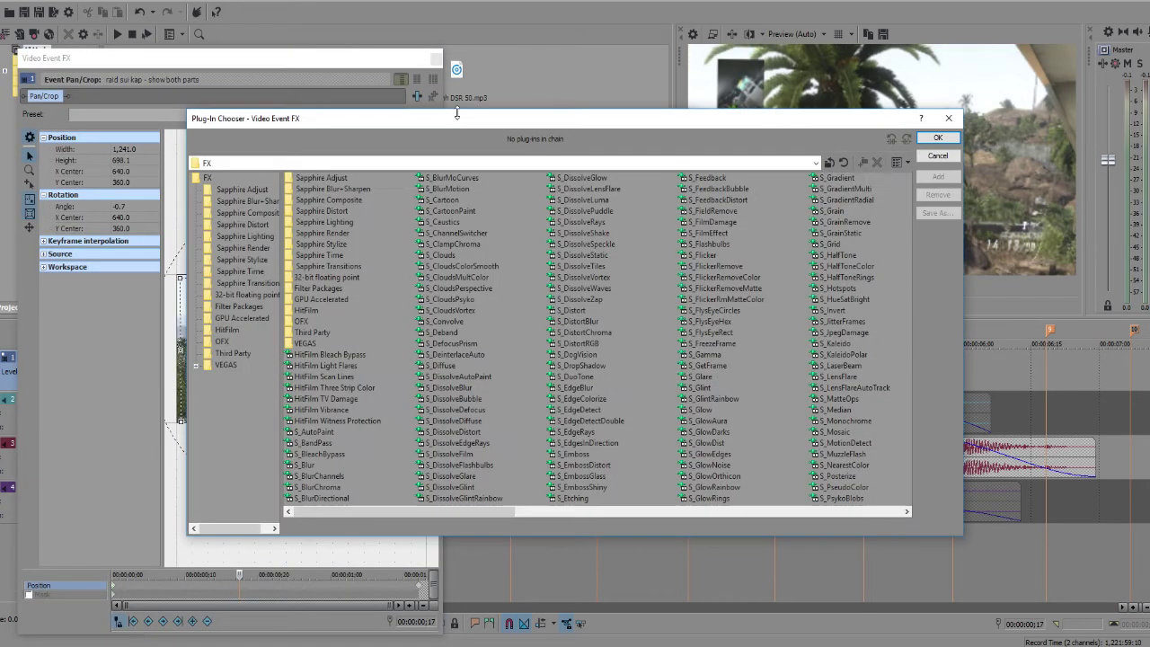
{"action": "left_click_drag", "start_coordinate": [477, 509], "coordinate": [569, 509]}
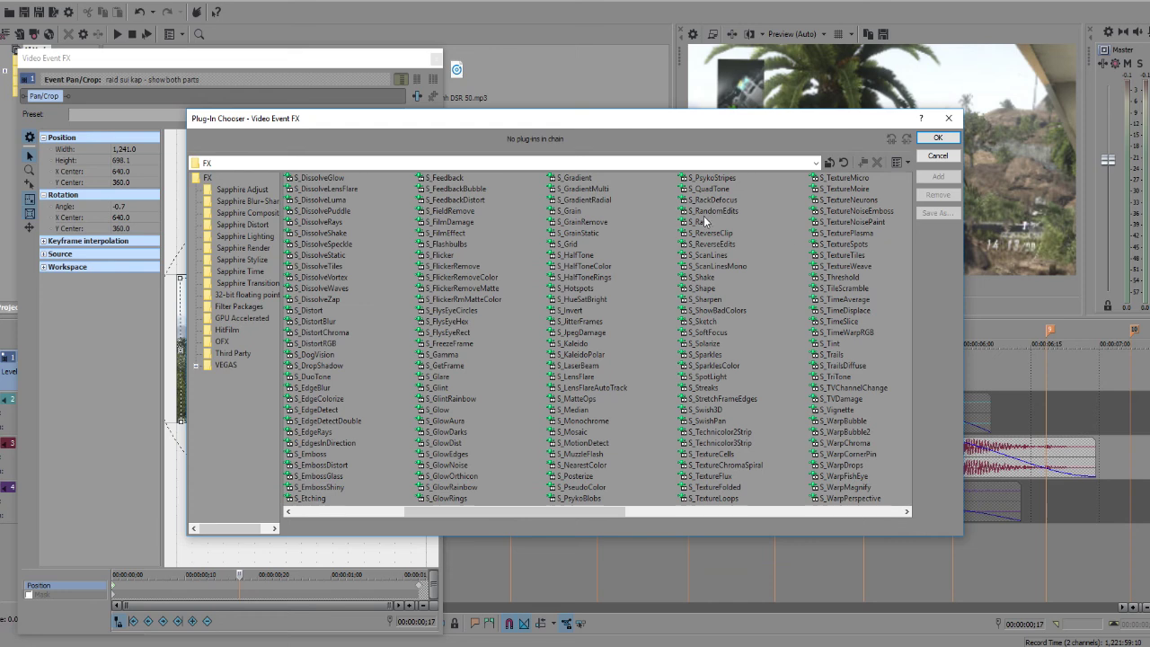
{"action": "left_click", "coordinate": [706, 278]}
{"action": "left_click", "coordinate": [938, 176]}
{"action": "left_click", "coordinate": [938, 137]}
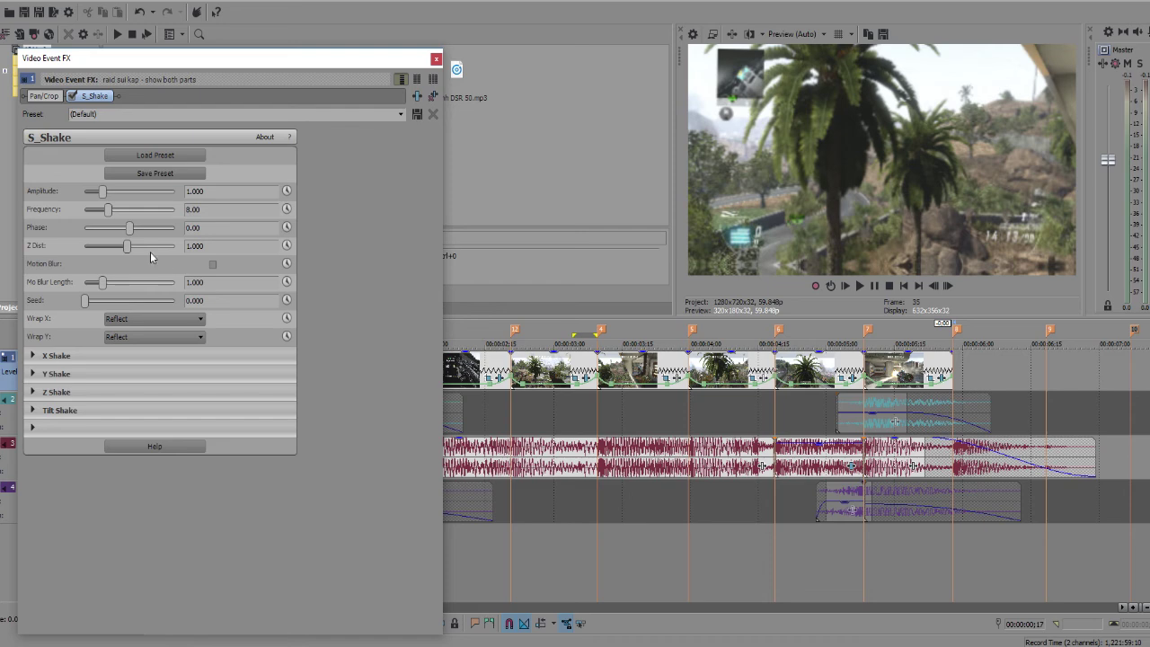
{"action": "left_click_drag", "start_coordinate": [110, 212], "coordinate": [87, 194]}
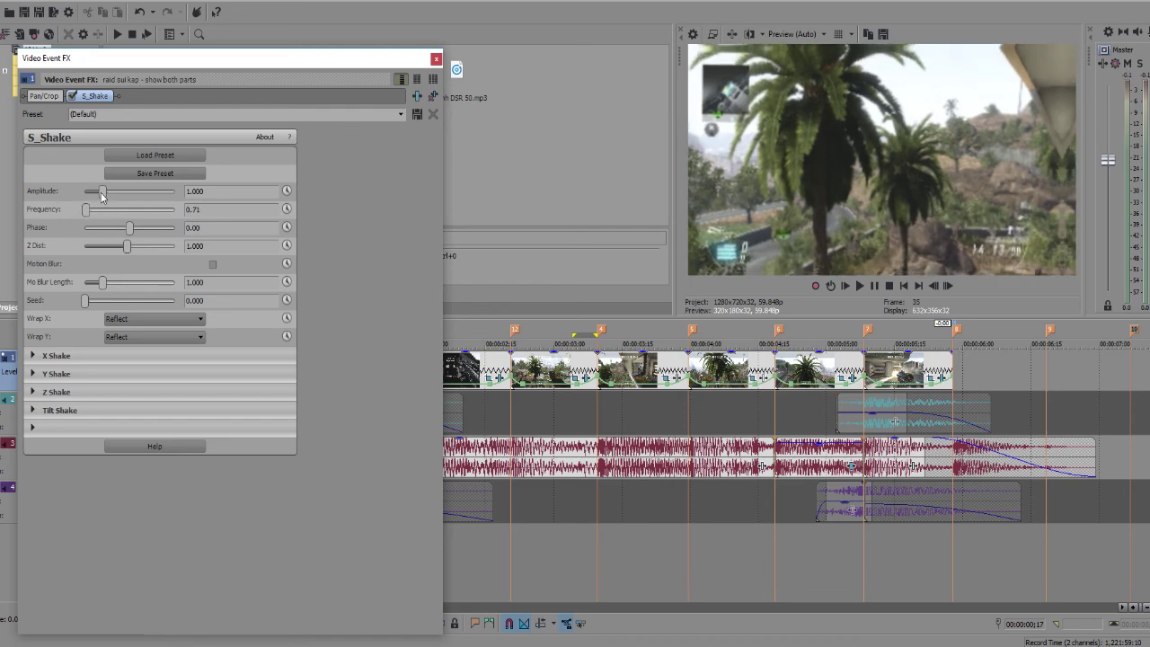
{"action": "left_click", "coordinate": [435, 60]}
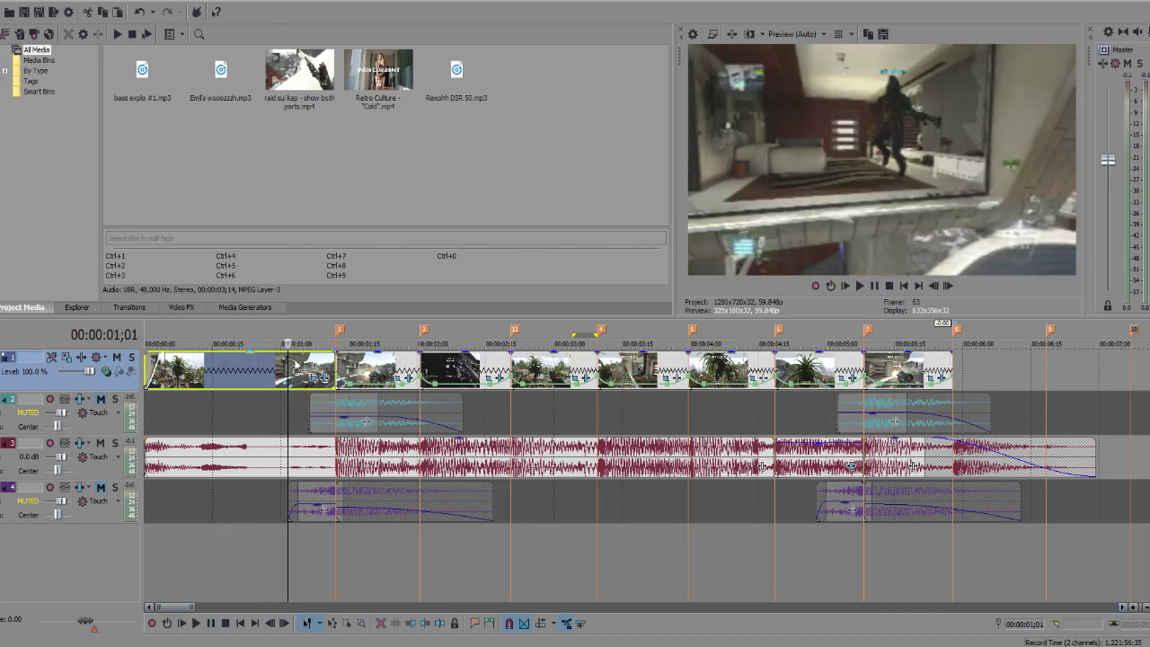
Unmute the two sound-effect tracks and review the edit at the marker 1 clip, the equalized music segment, the opening clip and marker 4
{"action": "left_click", "coordinate": [351, 368]}
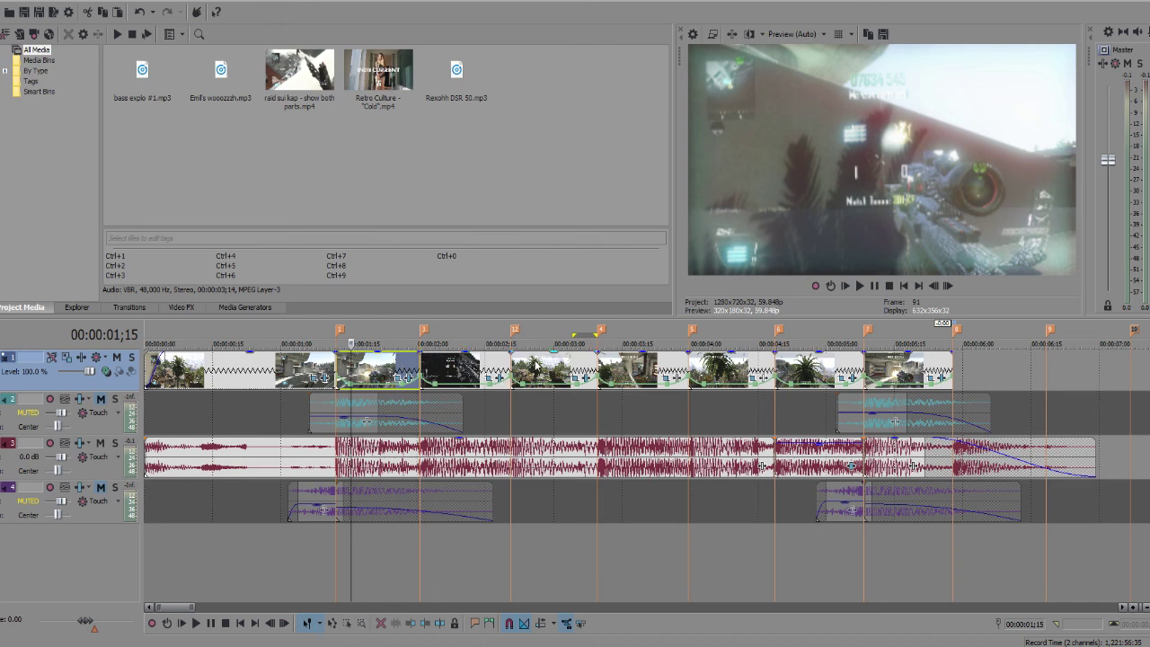
{"action": "left_click", "coordinate": [829, 456]}
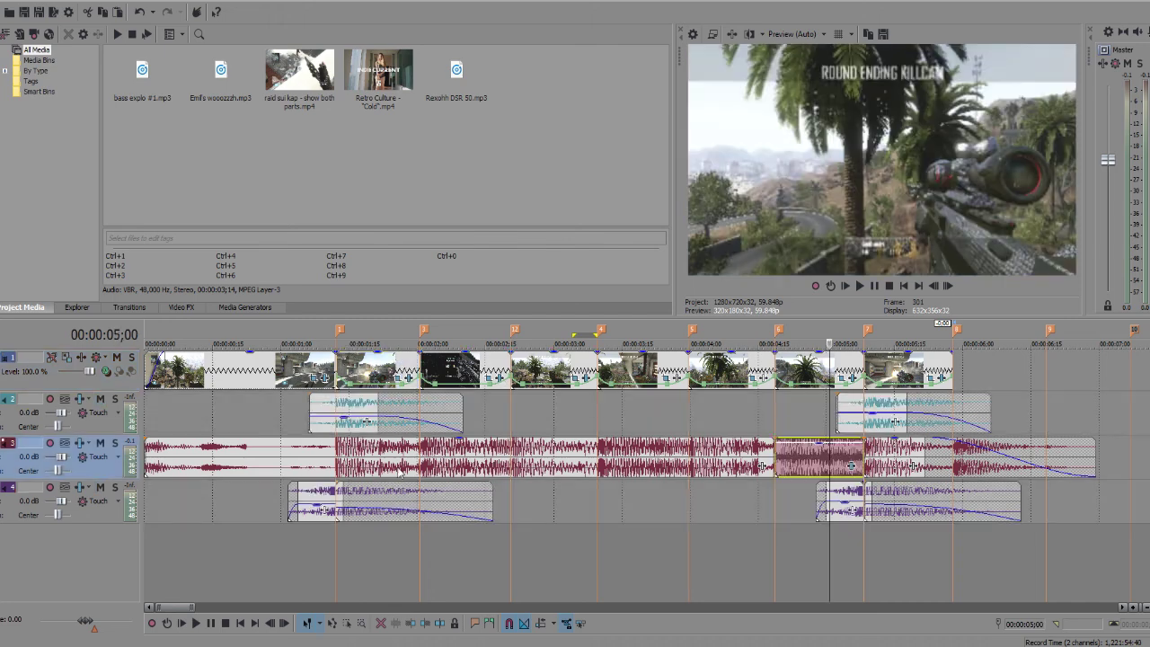
{"action": "left_click", "coordinate": [227, 416]}
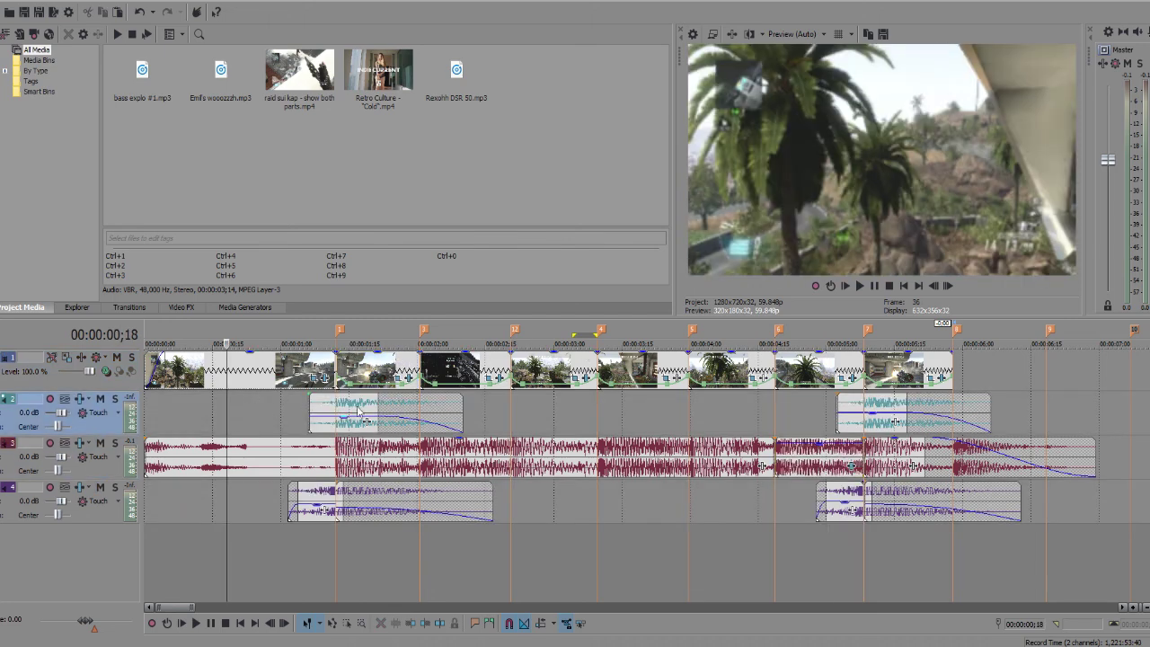
{"action": "left_click", "coordinate": [510, 419]}
{"action": "left_click", "coordinate": [593, 420]}
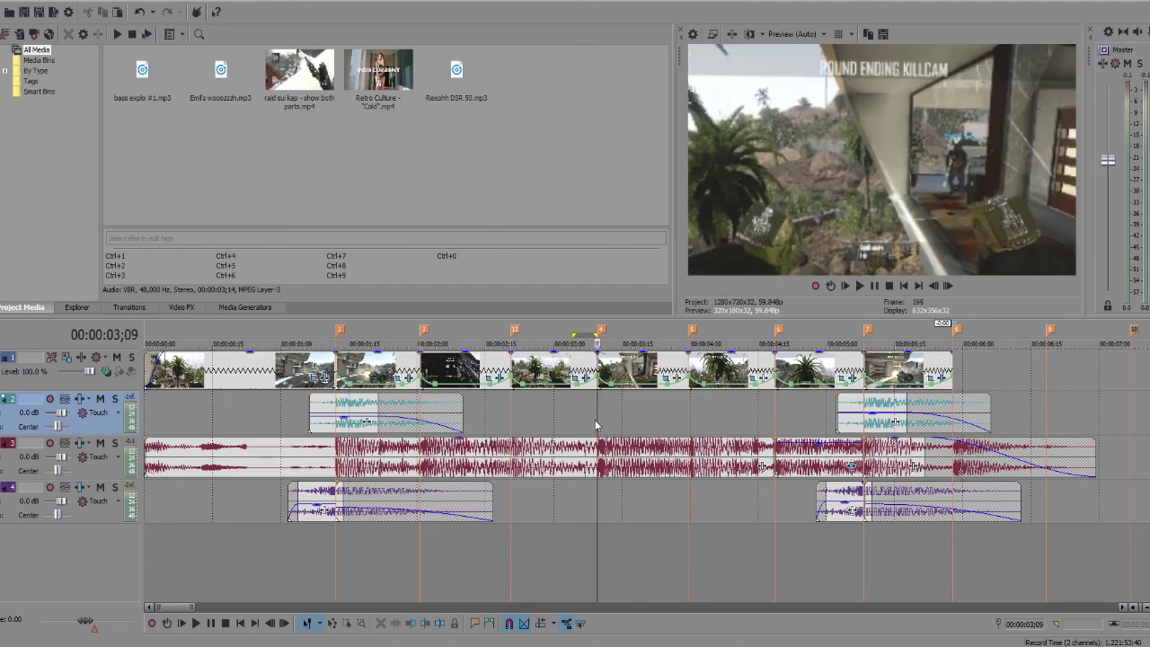